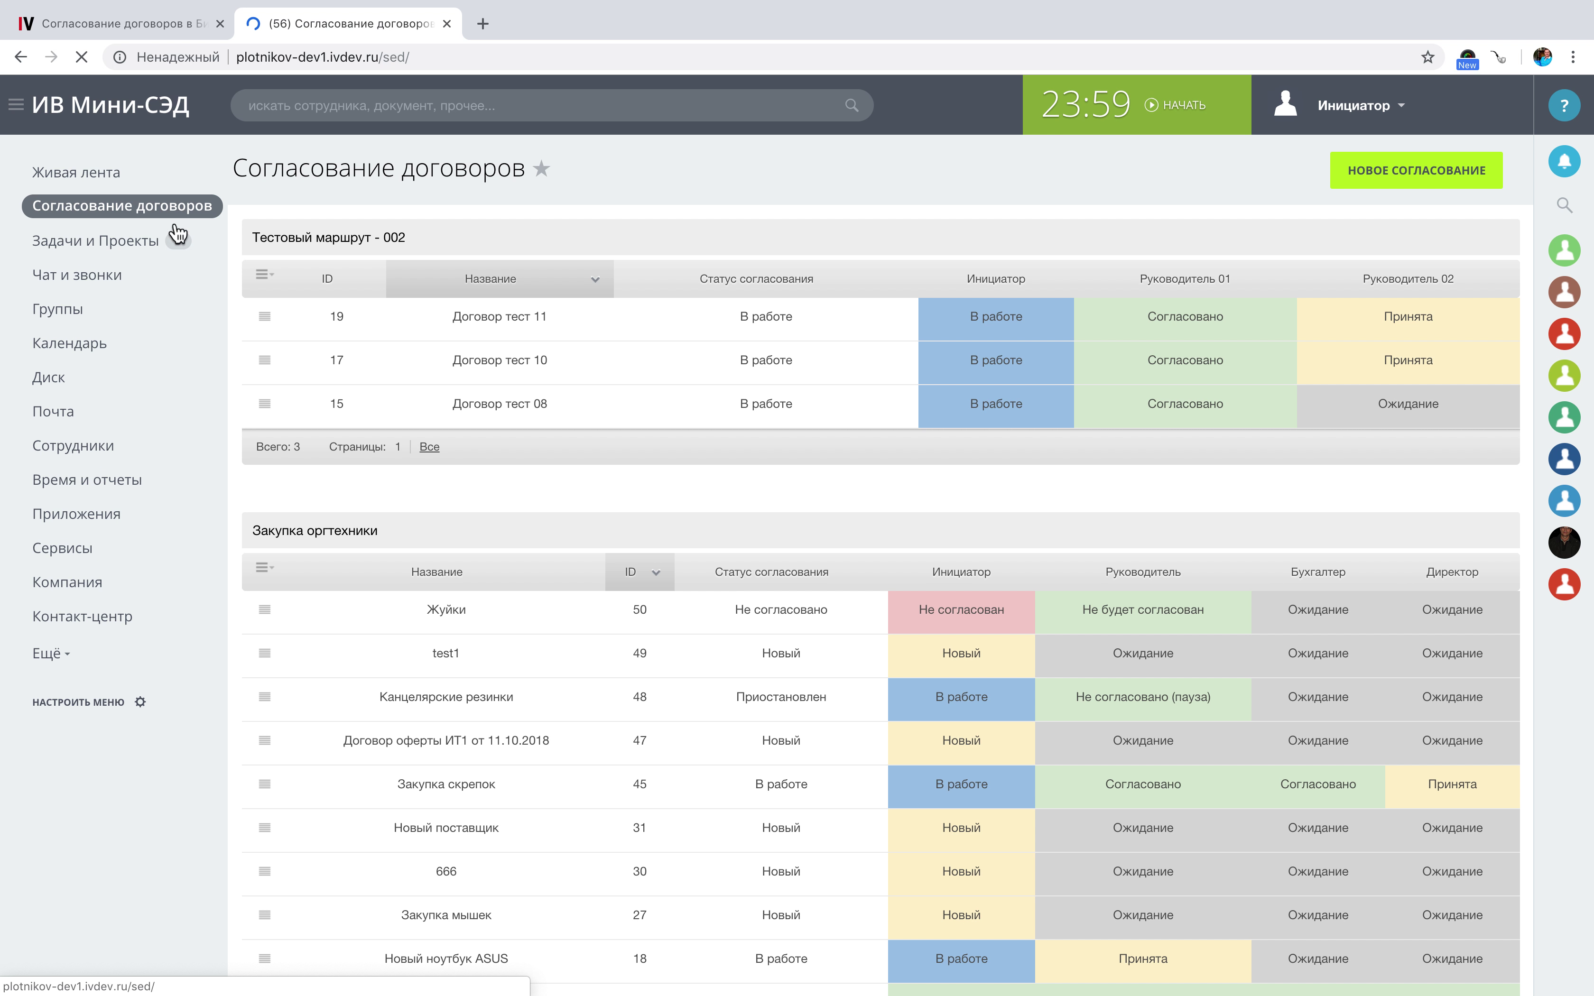
Look over the Согласование договоров tables and start a new contract approval.
scroll(465, 332, "down", 1)
scroll(464, 333, "down", 10)
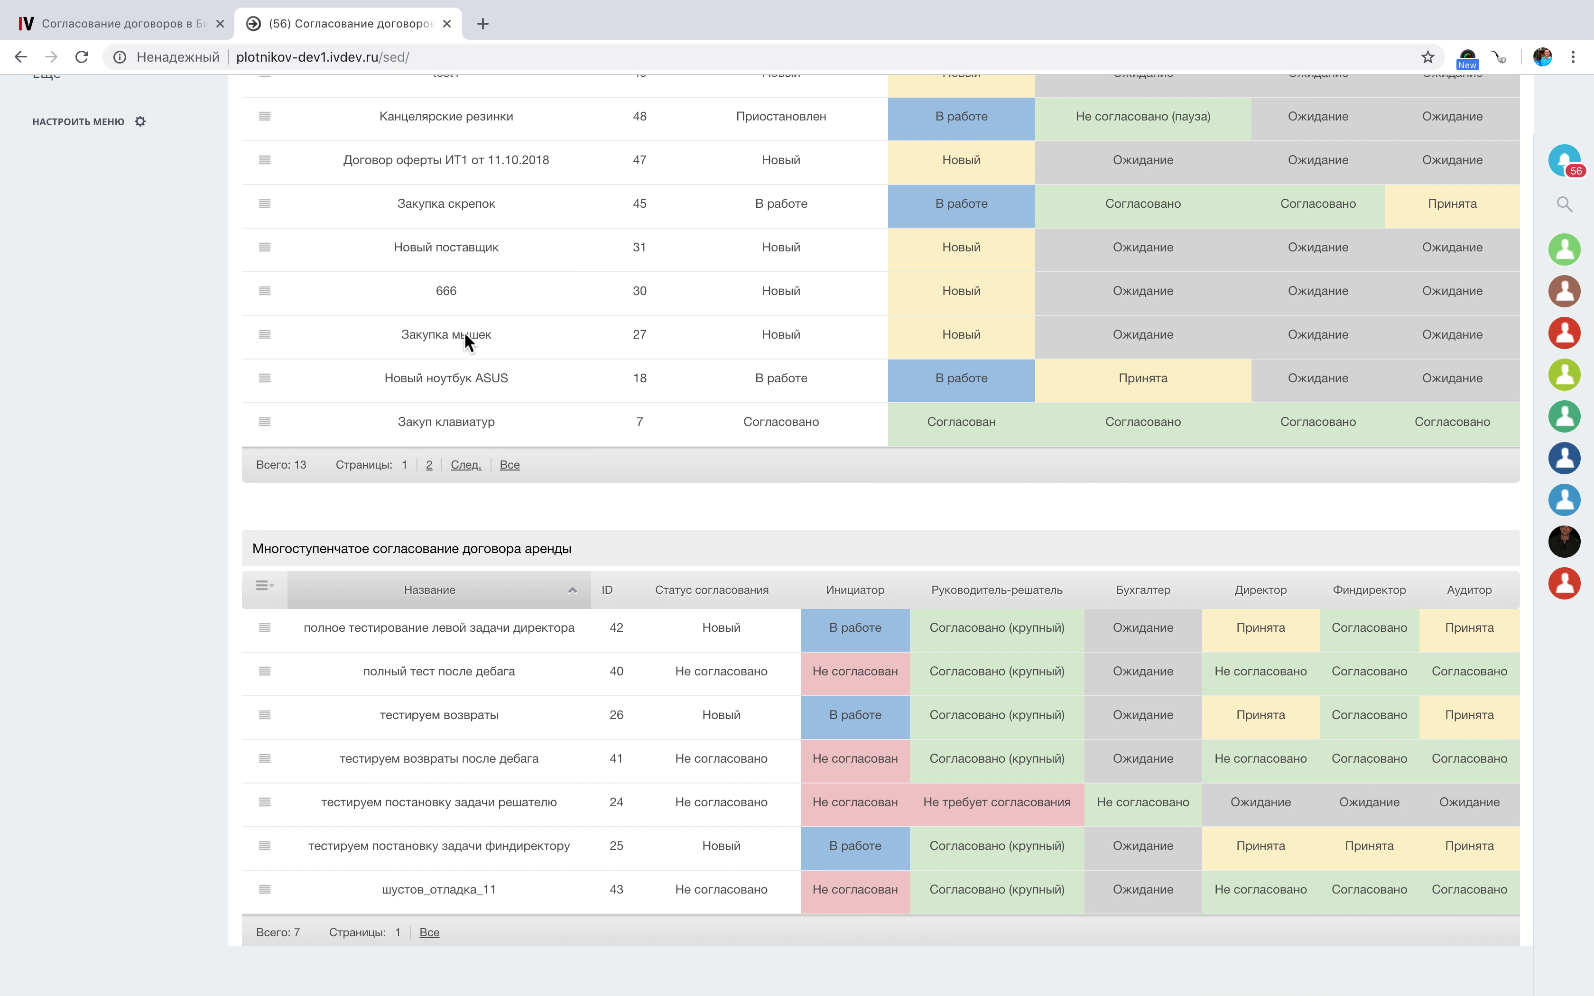
scroll(464, 332, "up", 10)
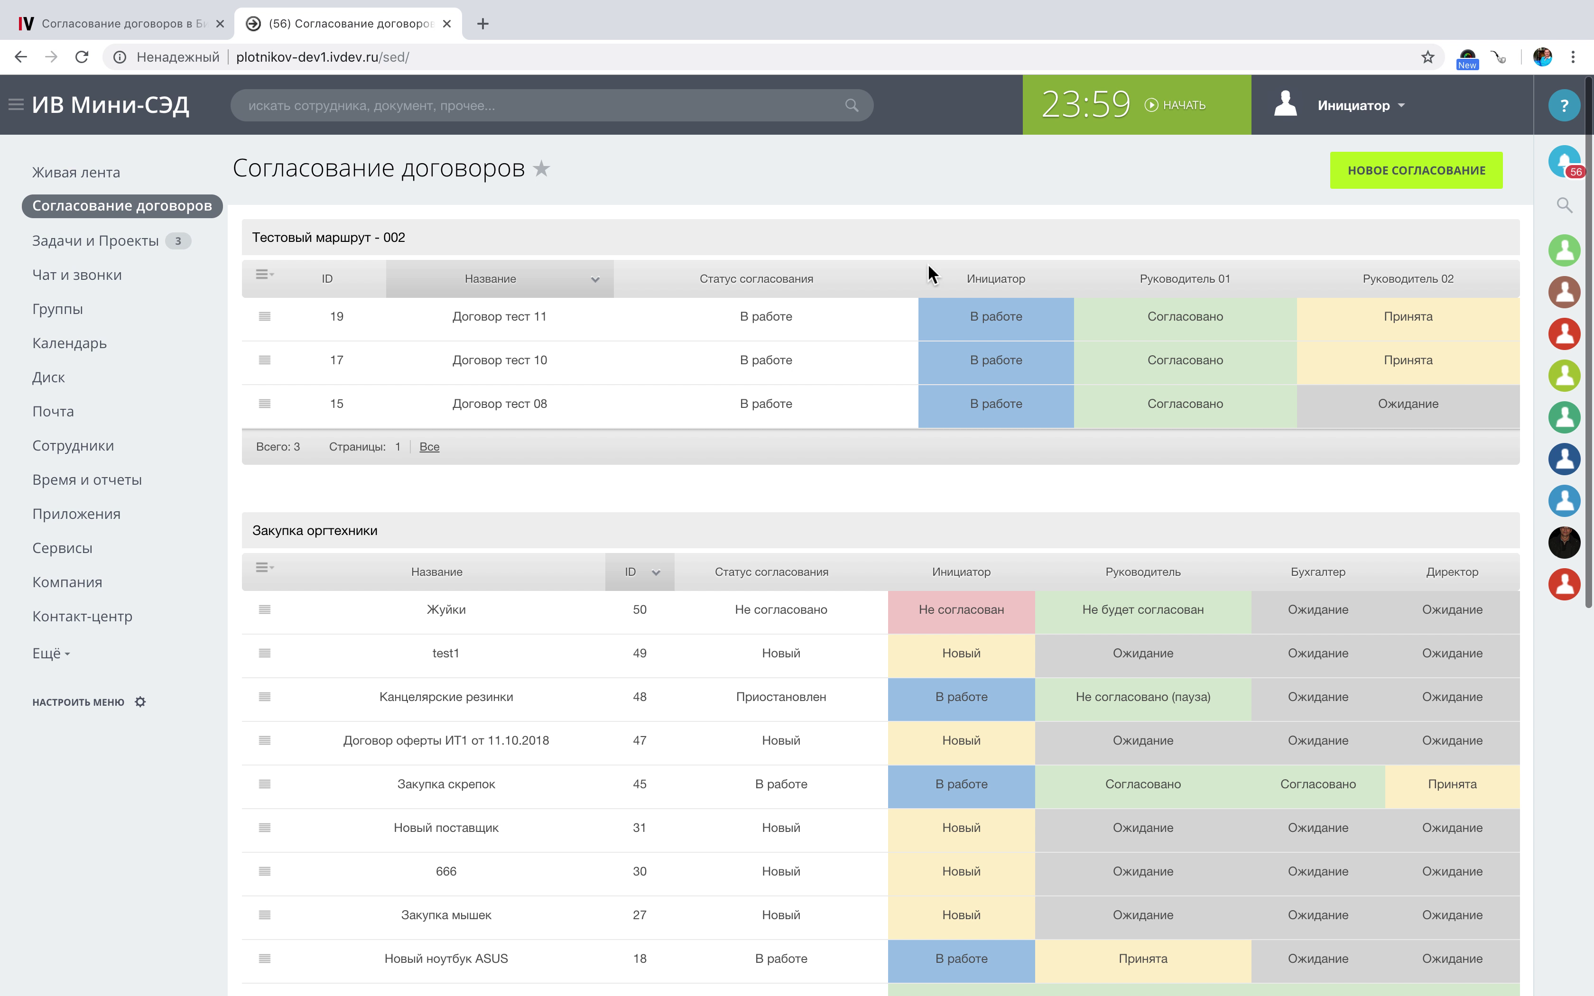
left_click(1342, 175)
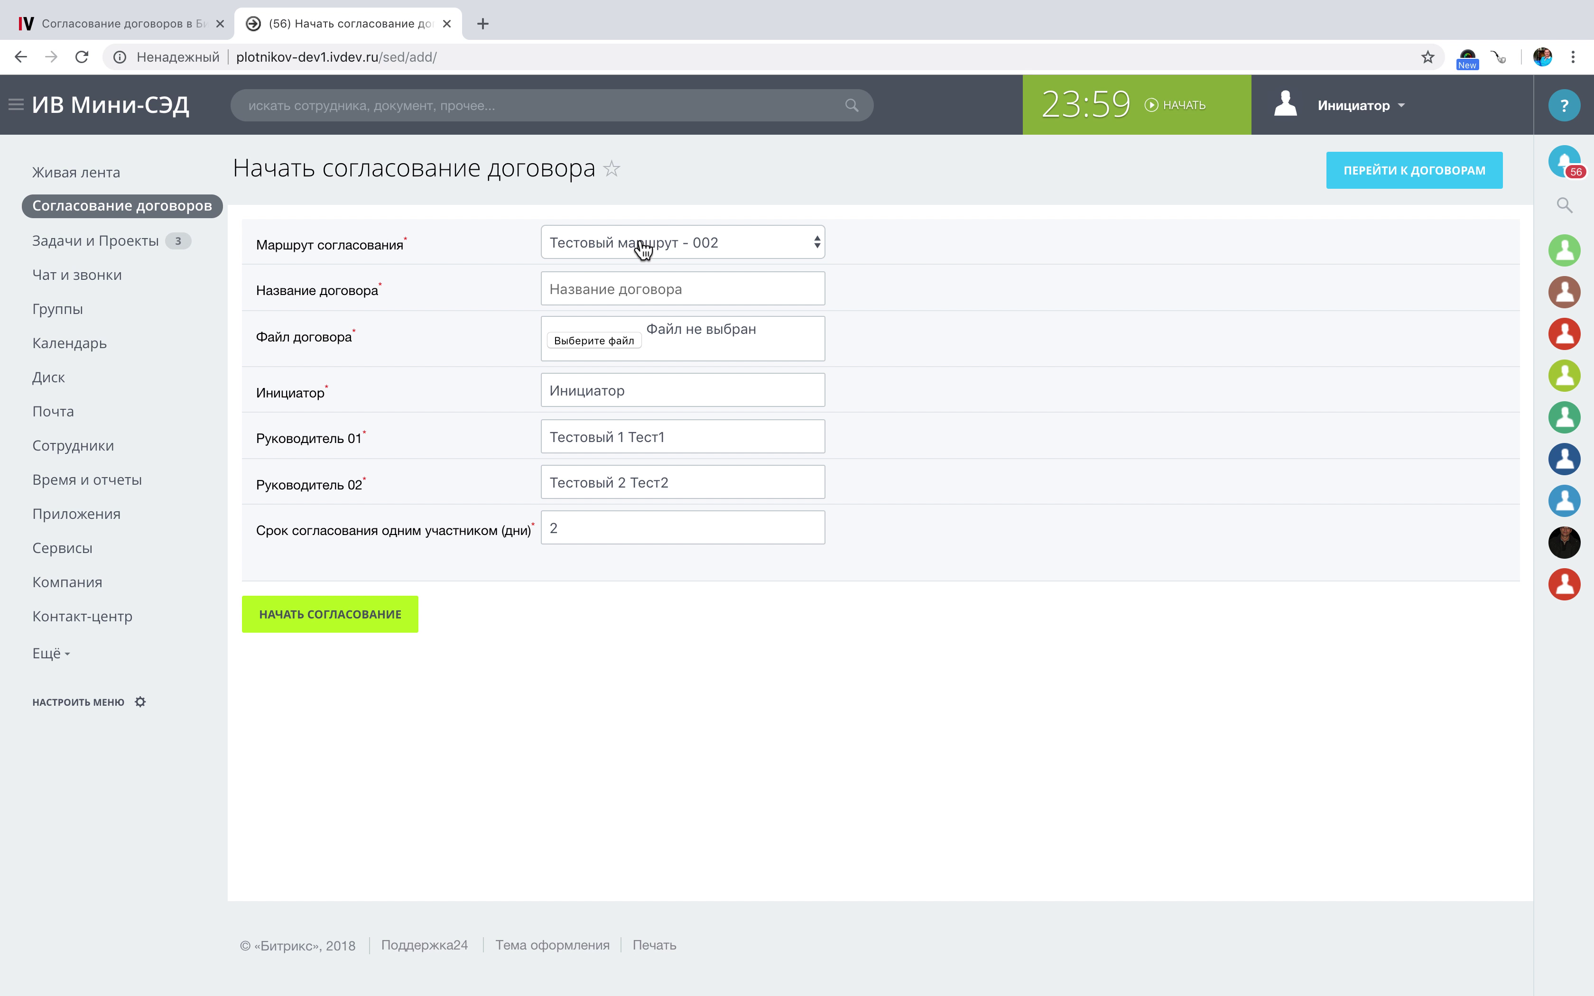
Pick the Многоступенчатое согласование договора аренды route and title it 'Демонстрация согласования договора аренды для вебинара'.
left_click(636, 243)
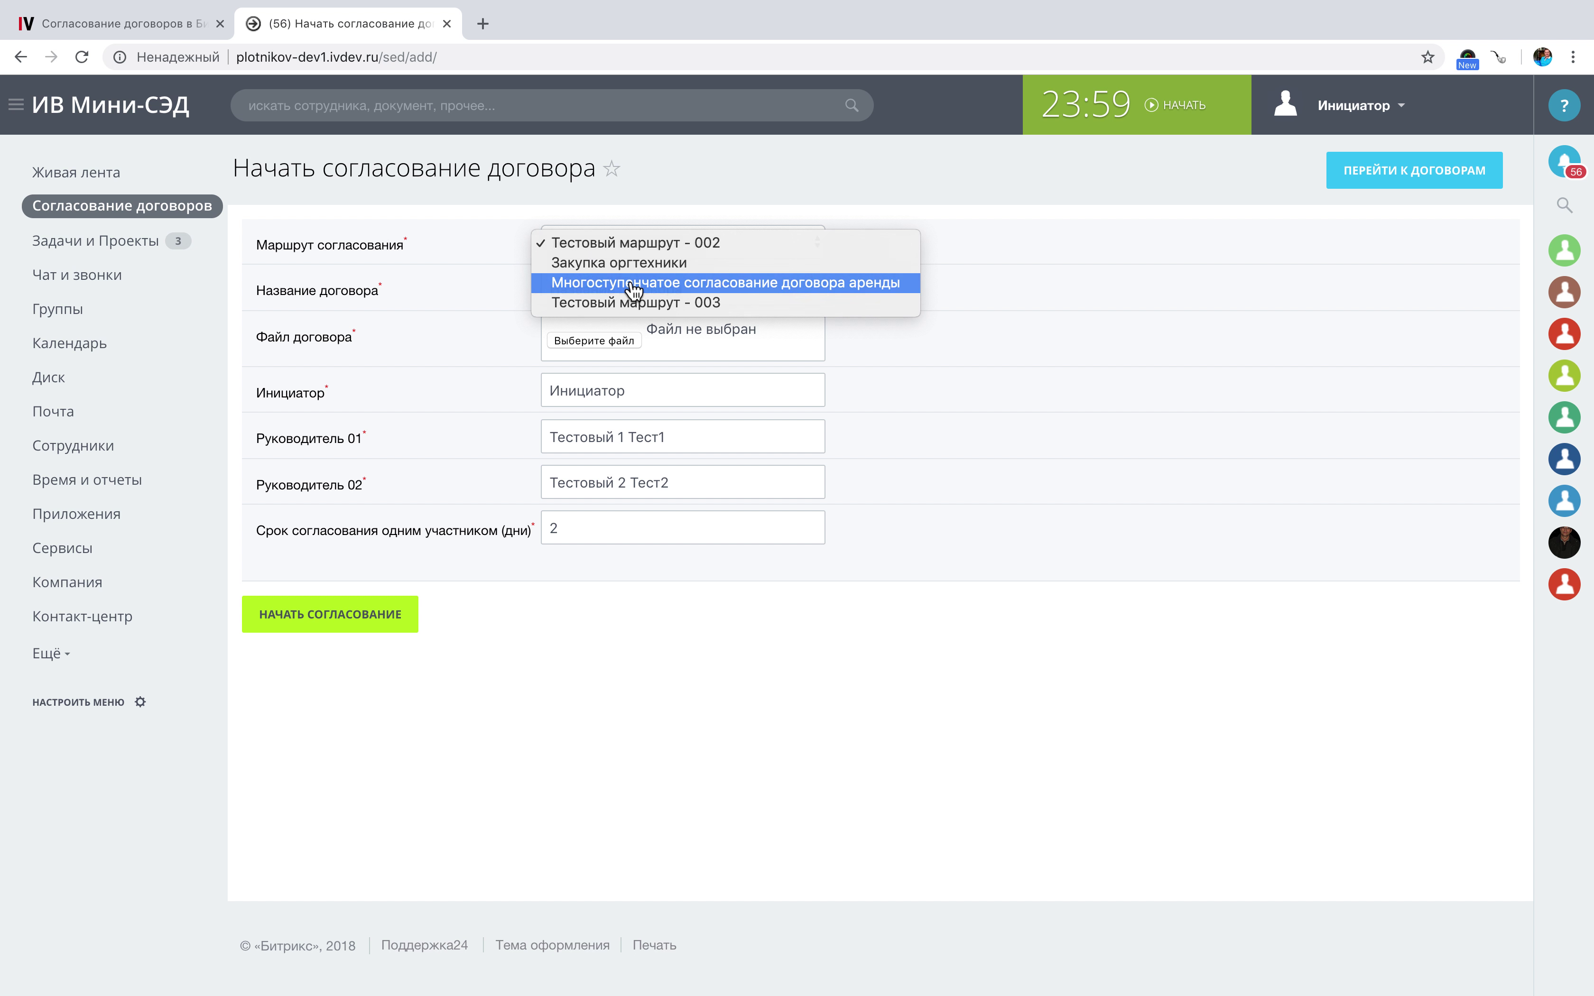
left_click(631, 282)
left_click(625, 290)
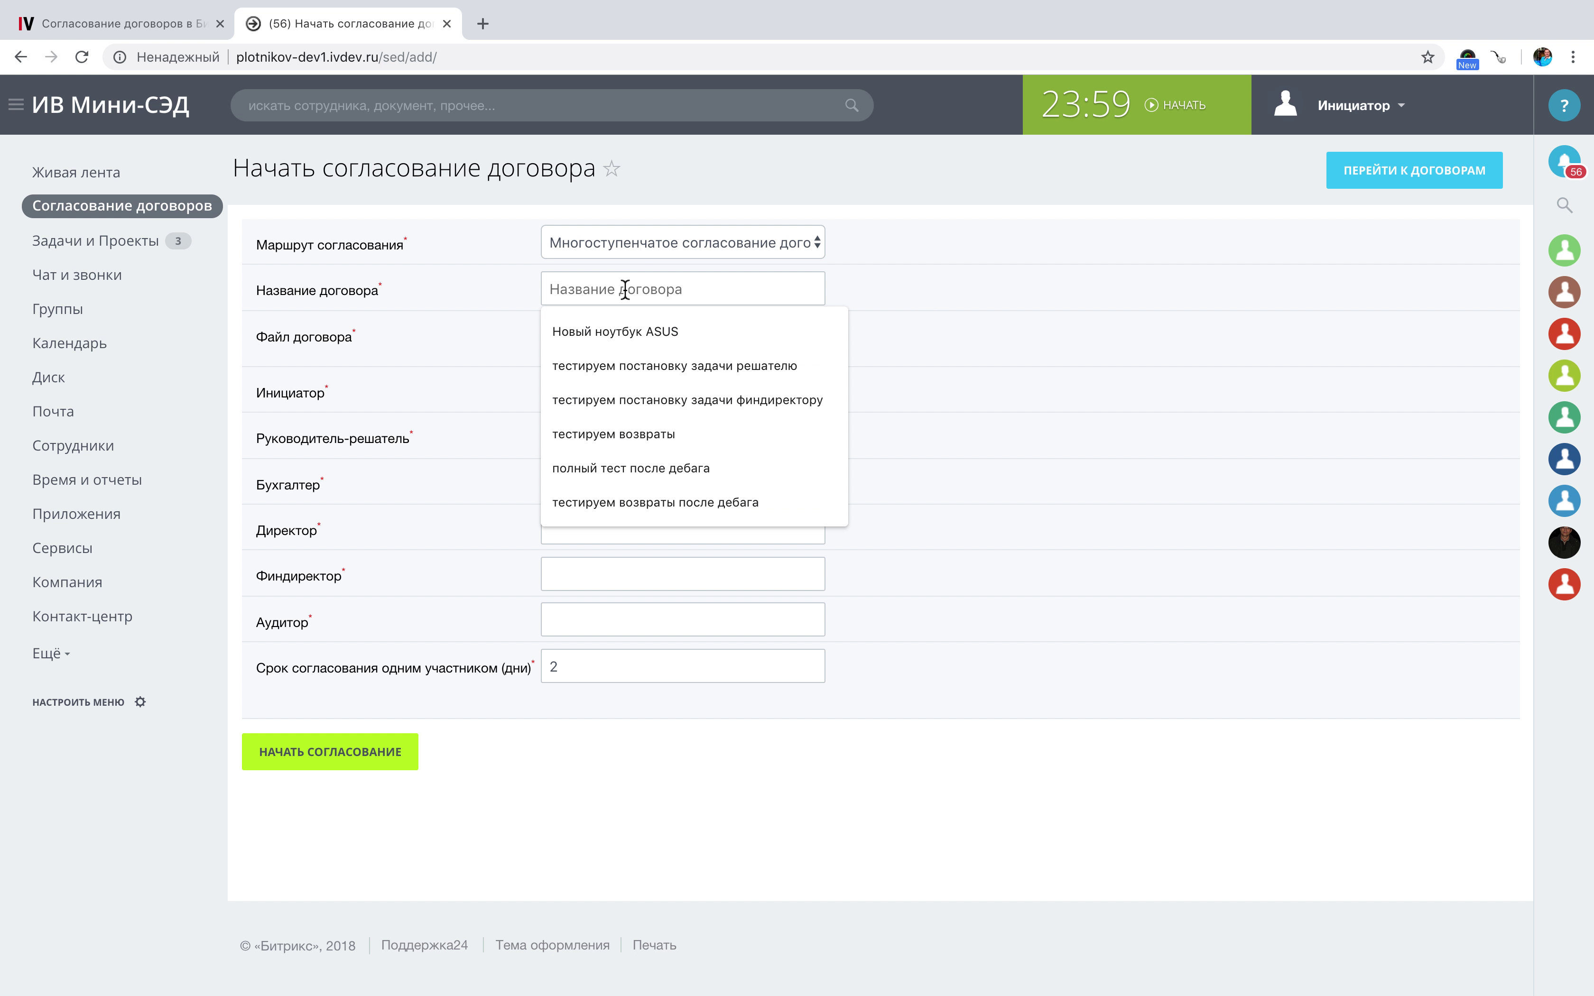
type("T")
key("BackSpace")
type("Тестов")
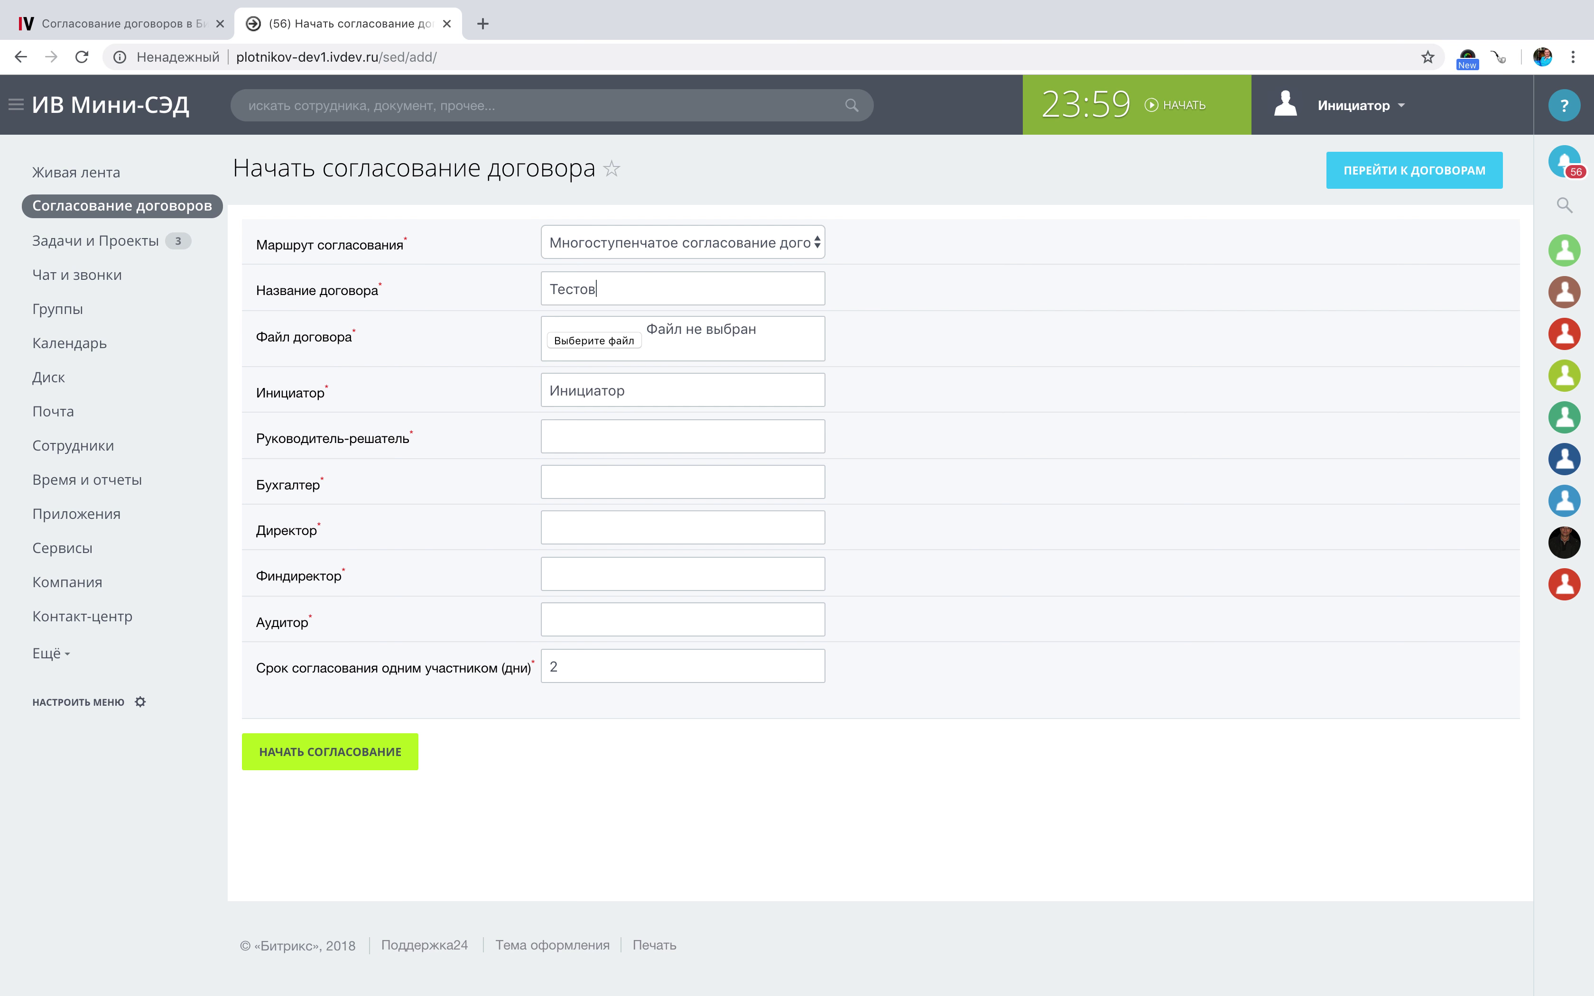
type("ое согласование")
key("super+a")
type("Демонстрация согласования договора ар")
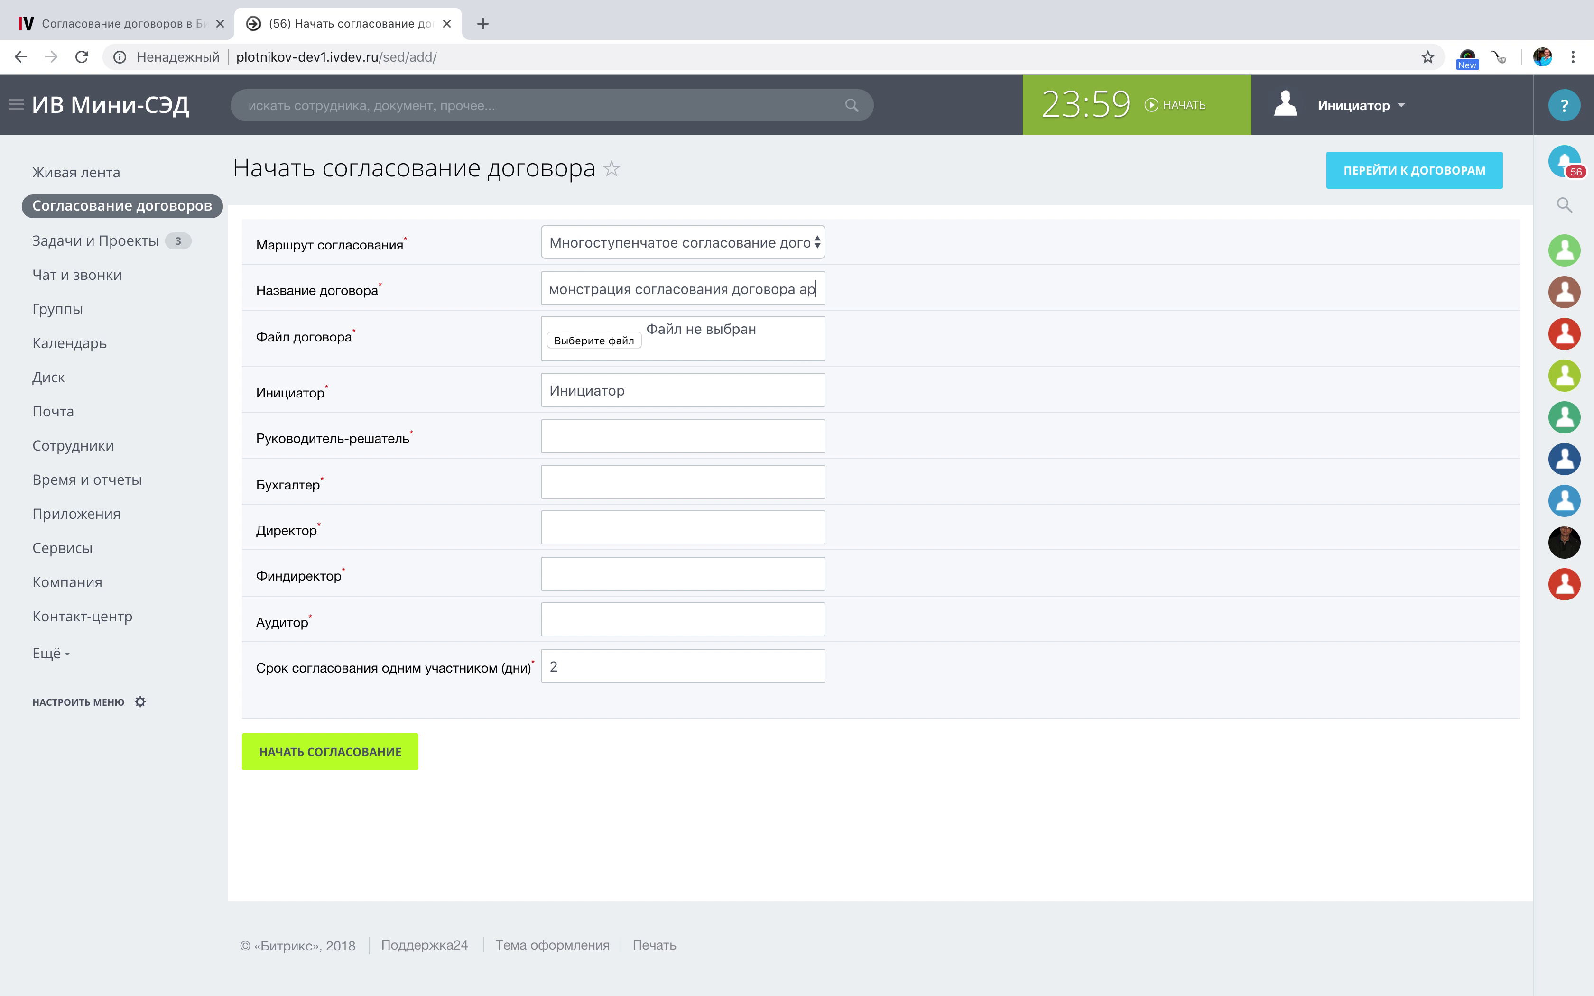
type("енды для")
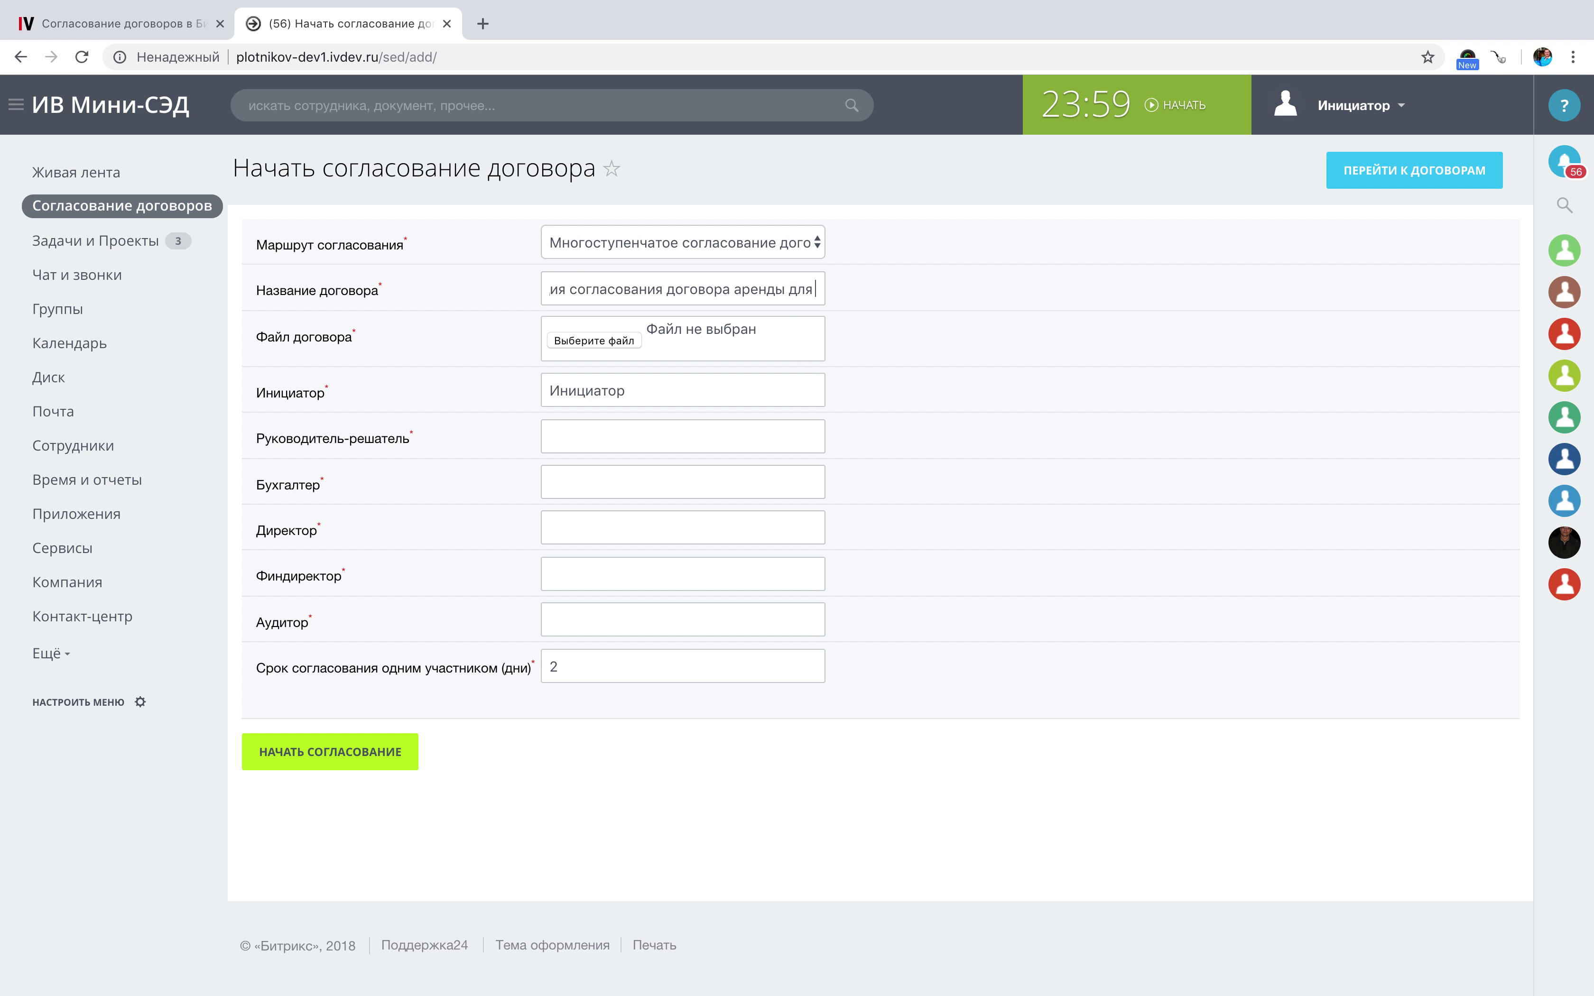
type(" вебинара")
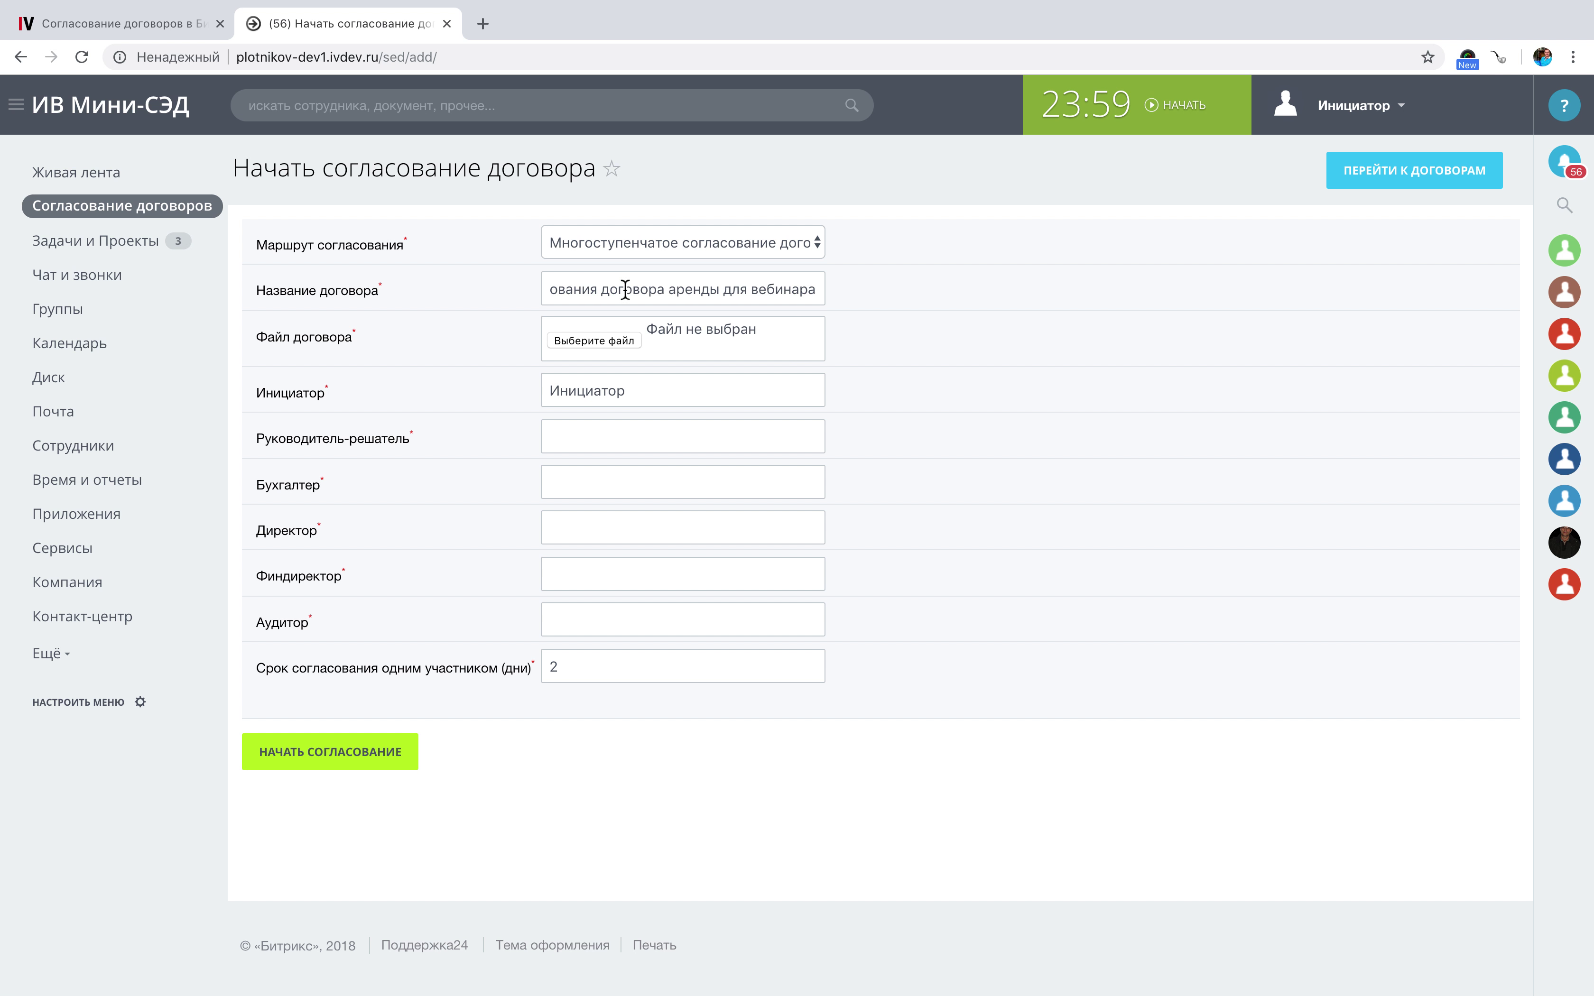
Open the file picker and browse the Загрузки folder for the contract file.
left_click(580, 346)
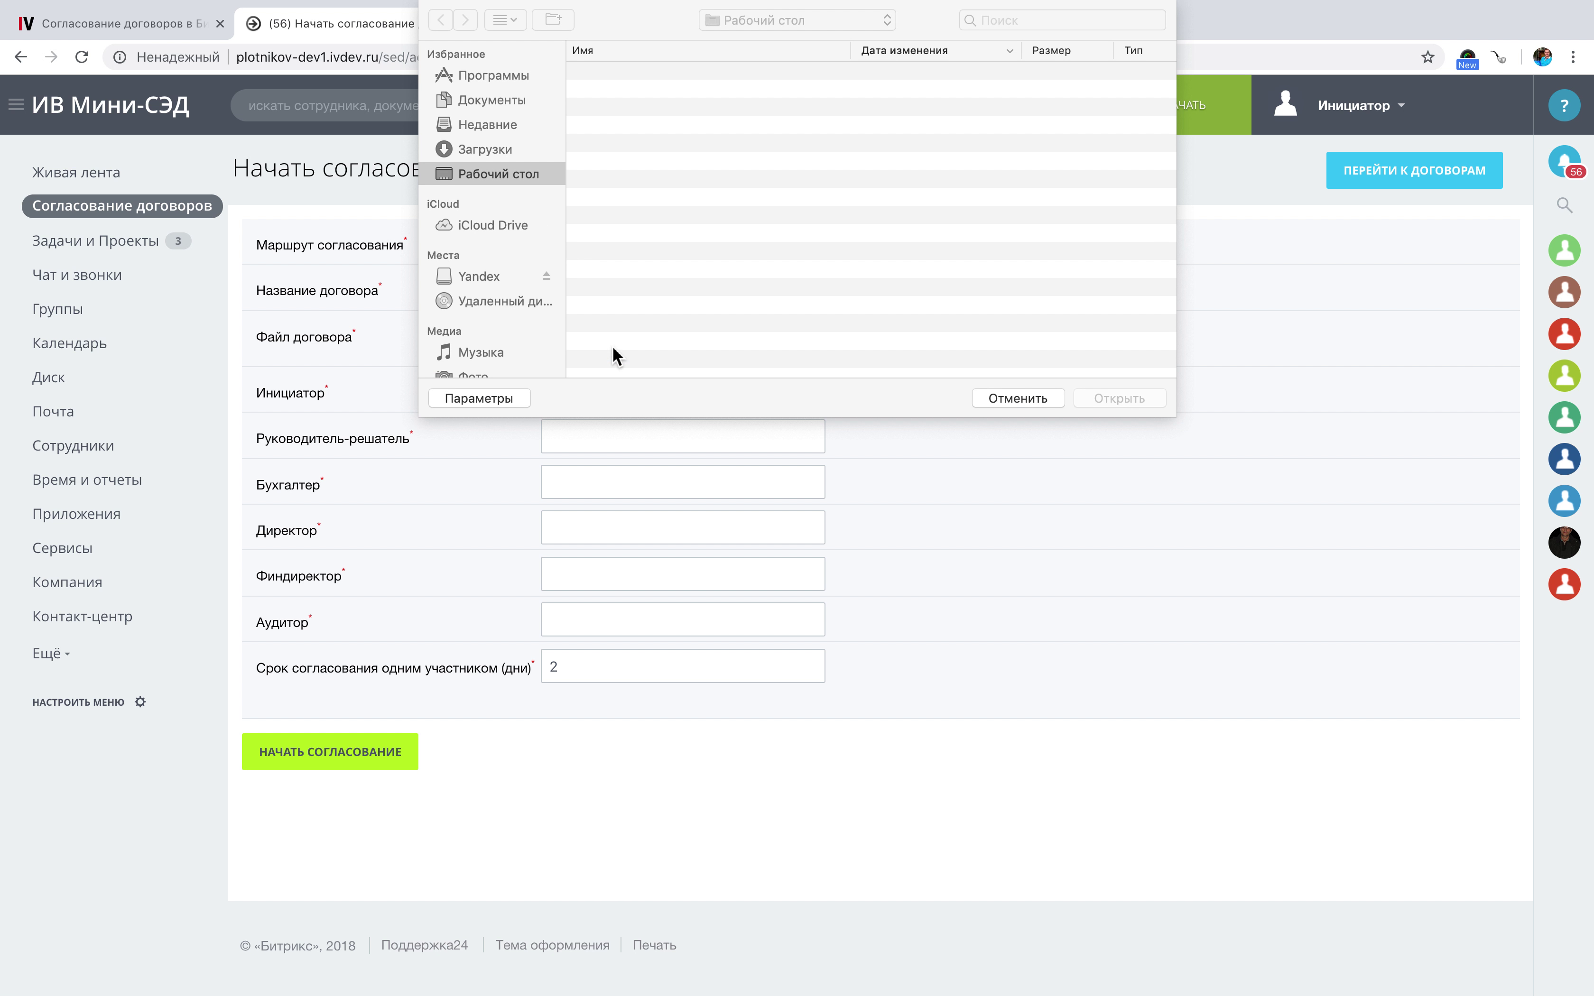
left_click(487, 151)
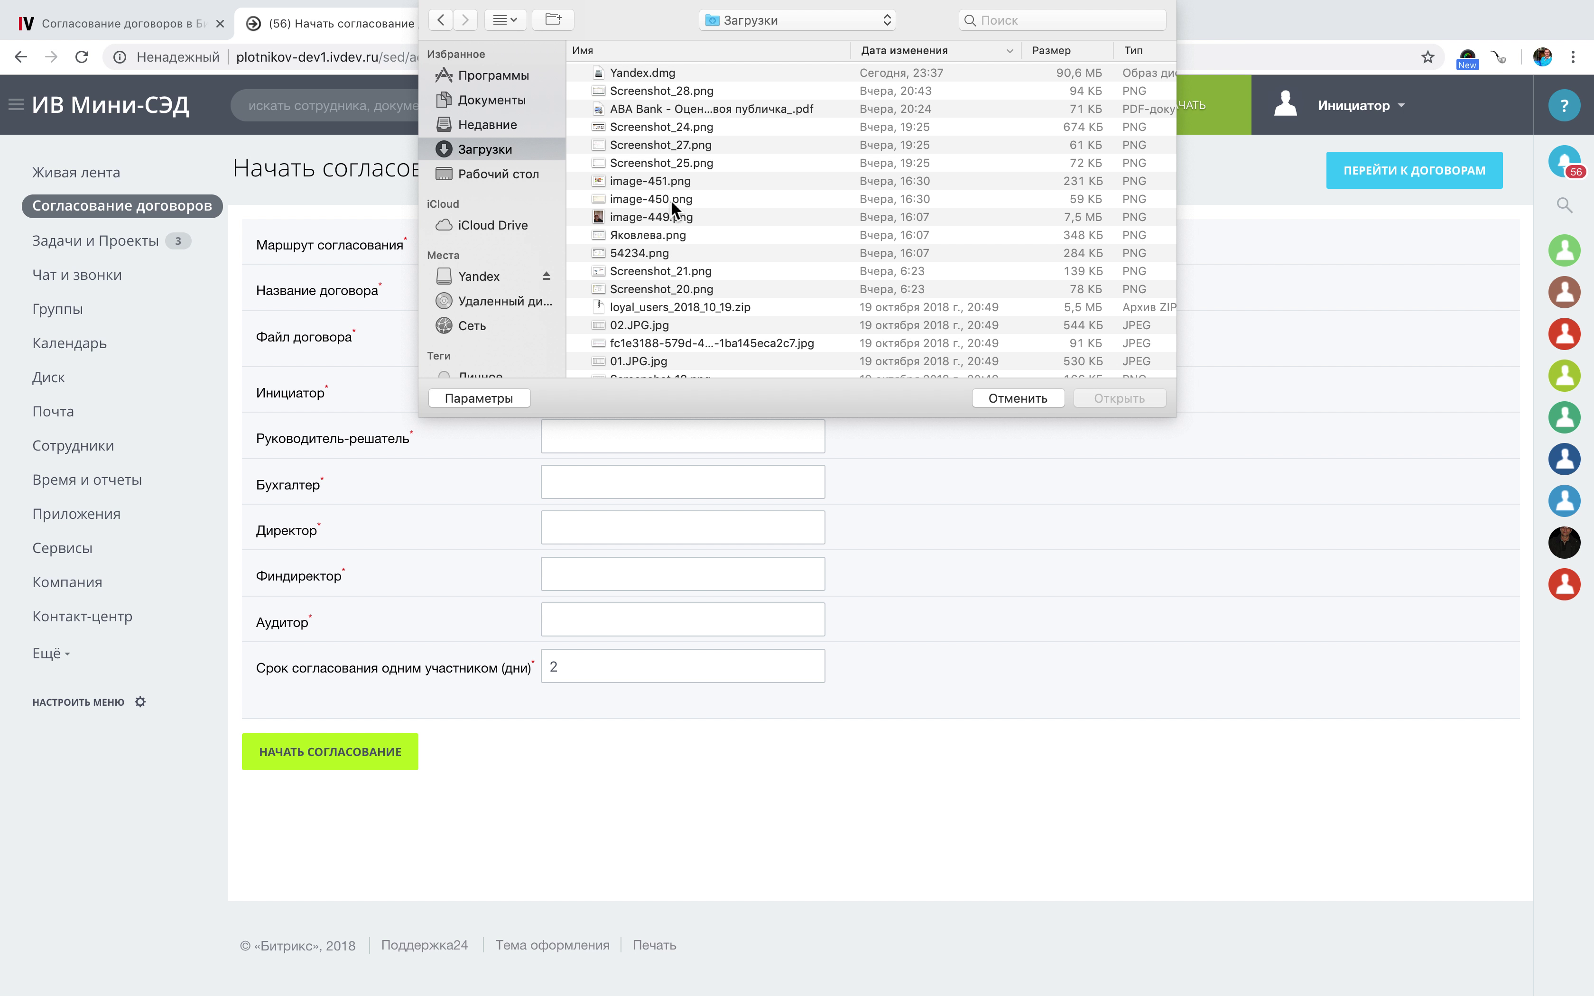
scroll(688, 158, "down", 5)
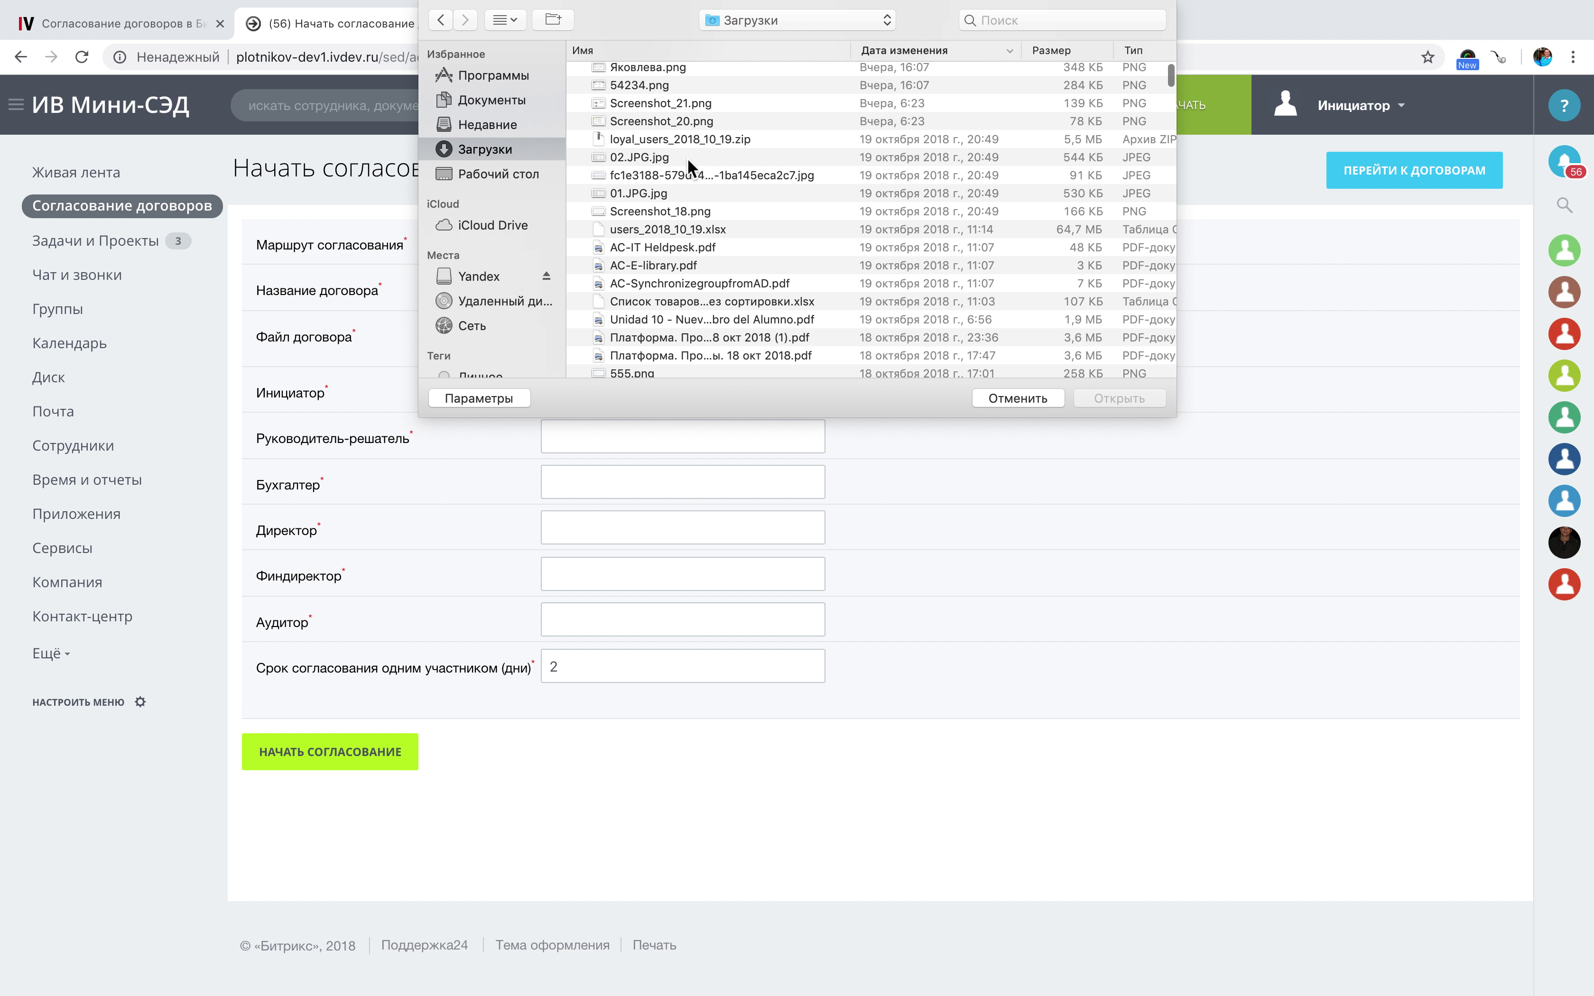
scroll(688, 161, "down", 1)
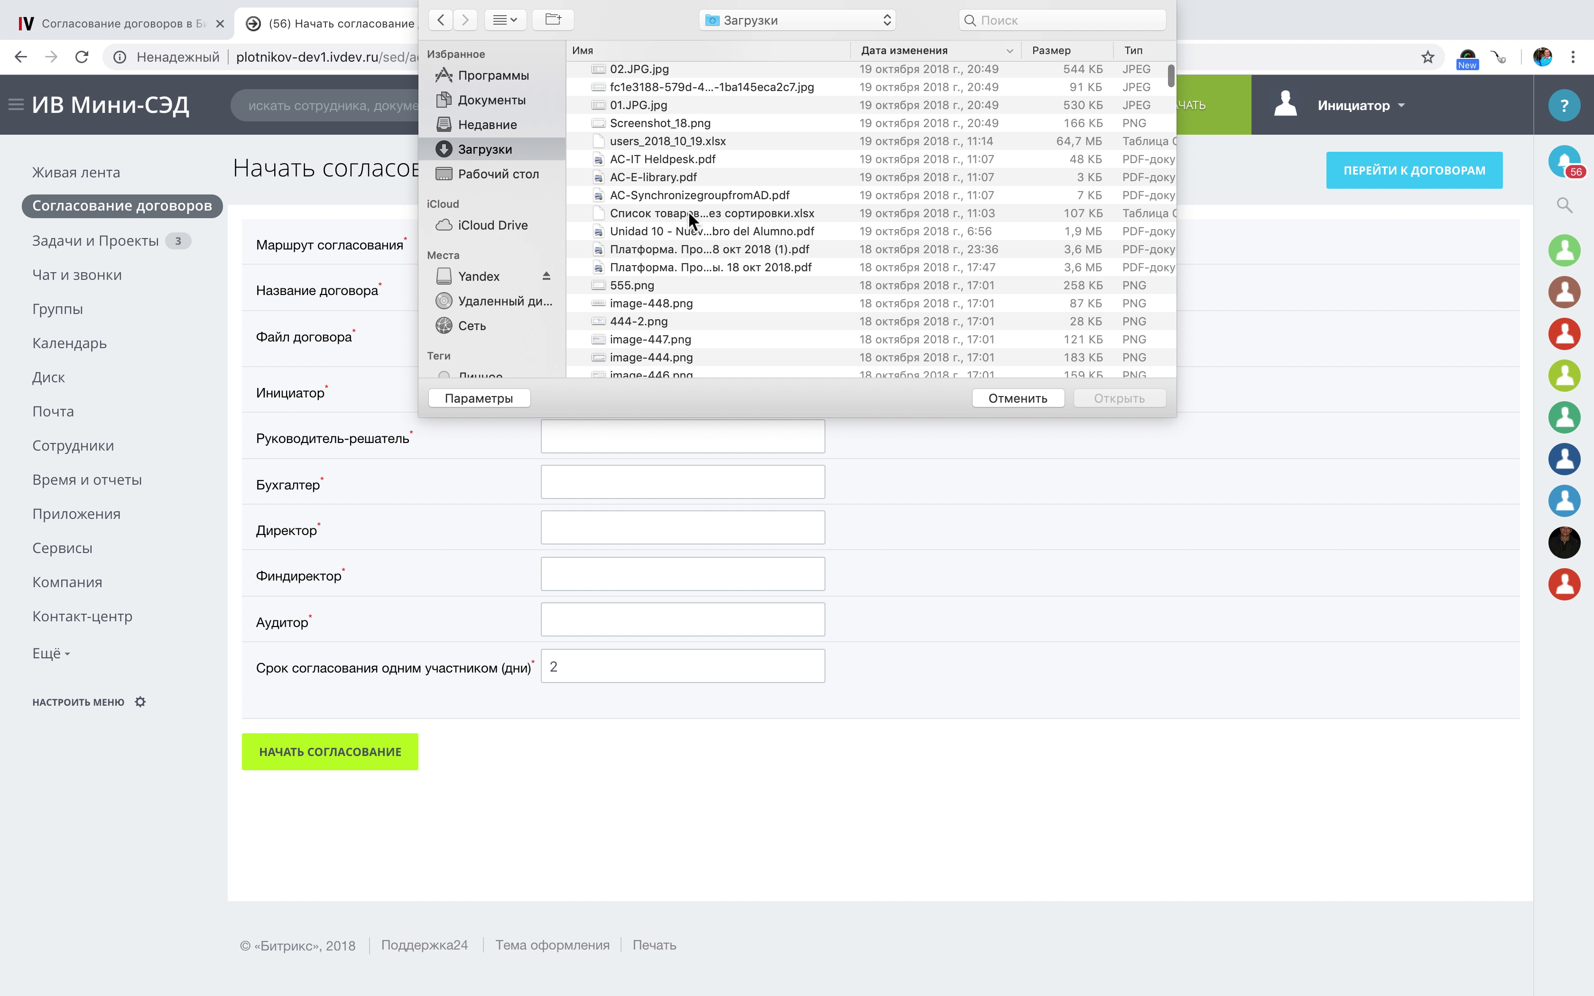
scroll(688, 211, "down", 6)
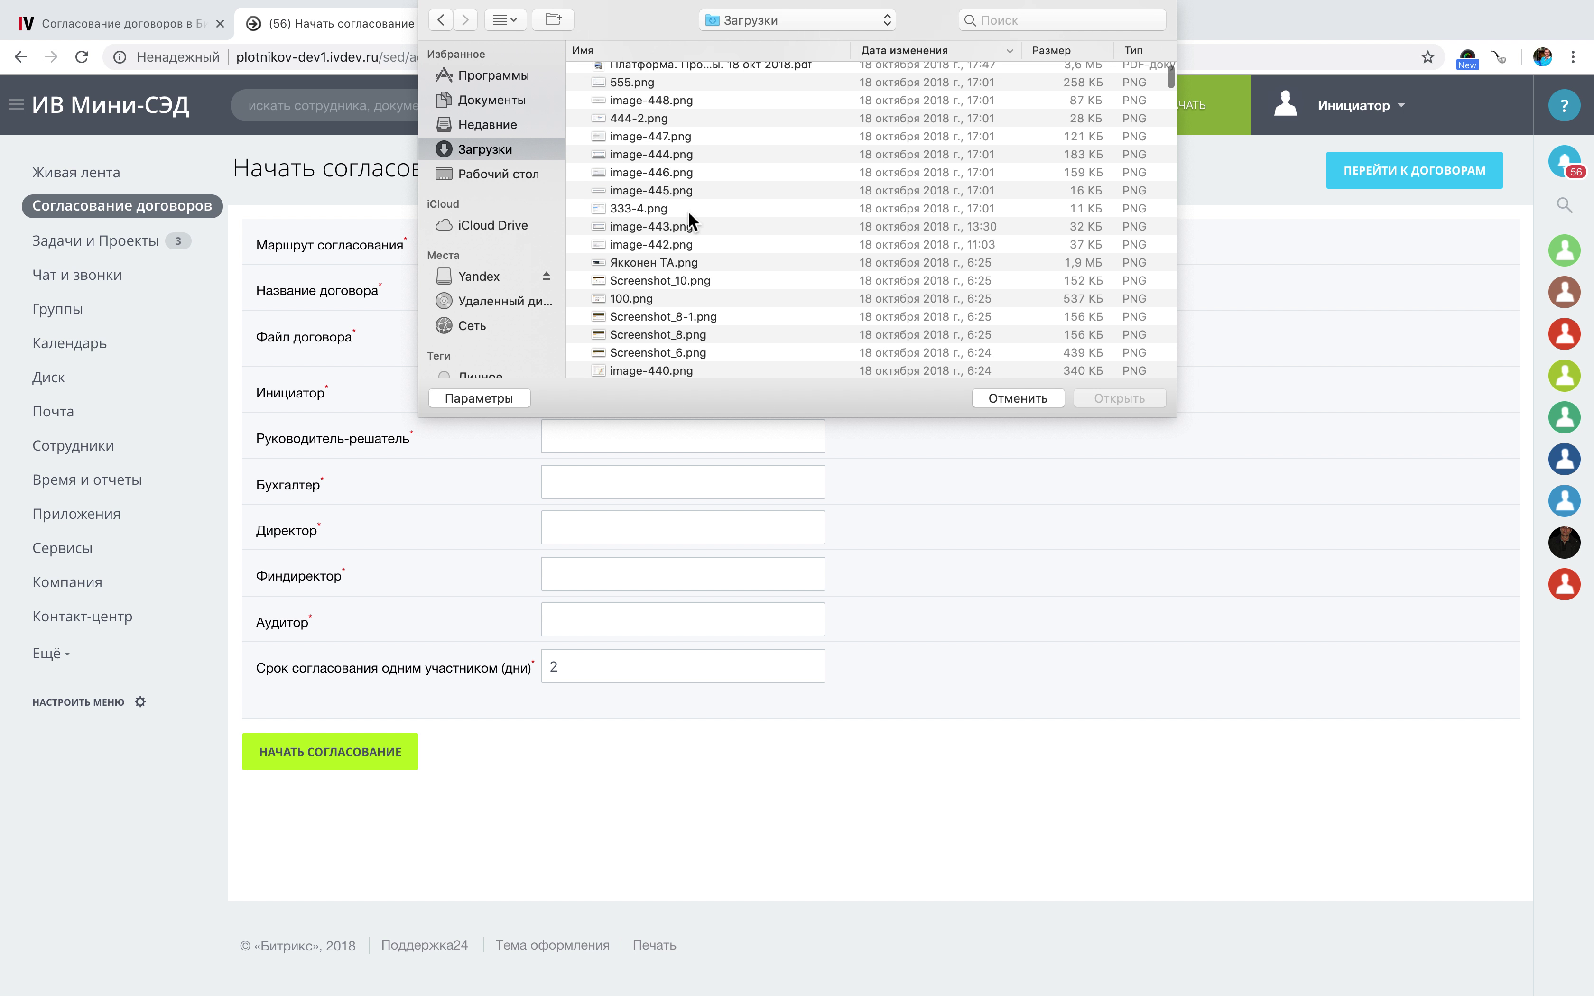
scroll(689, 212, "down", 6)
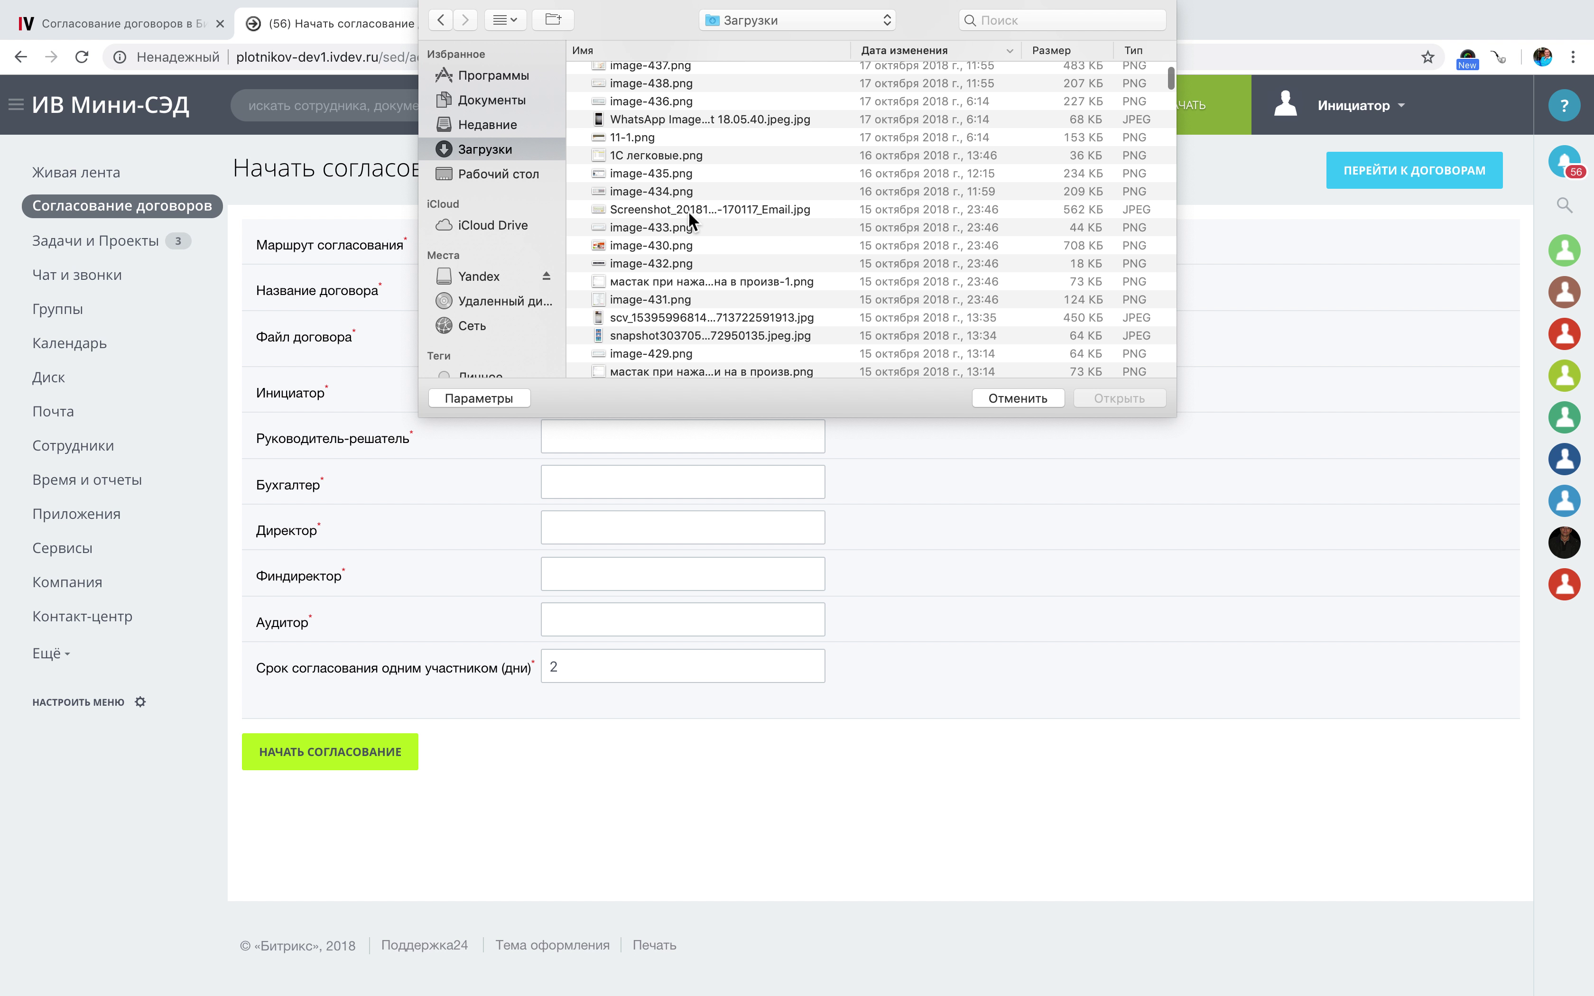
scroll(689, 211, "down", 5)
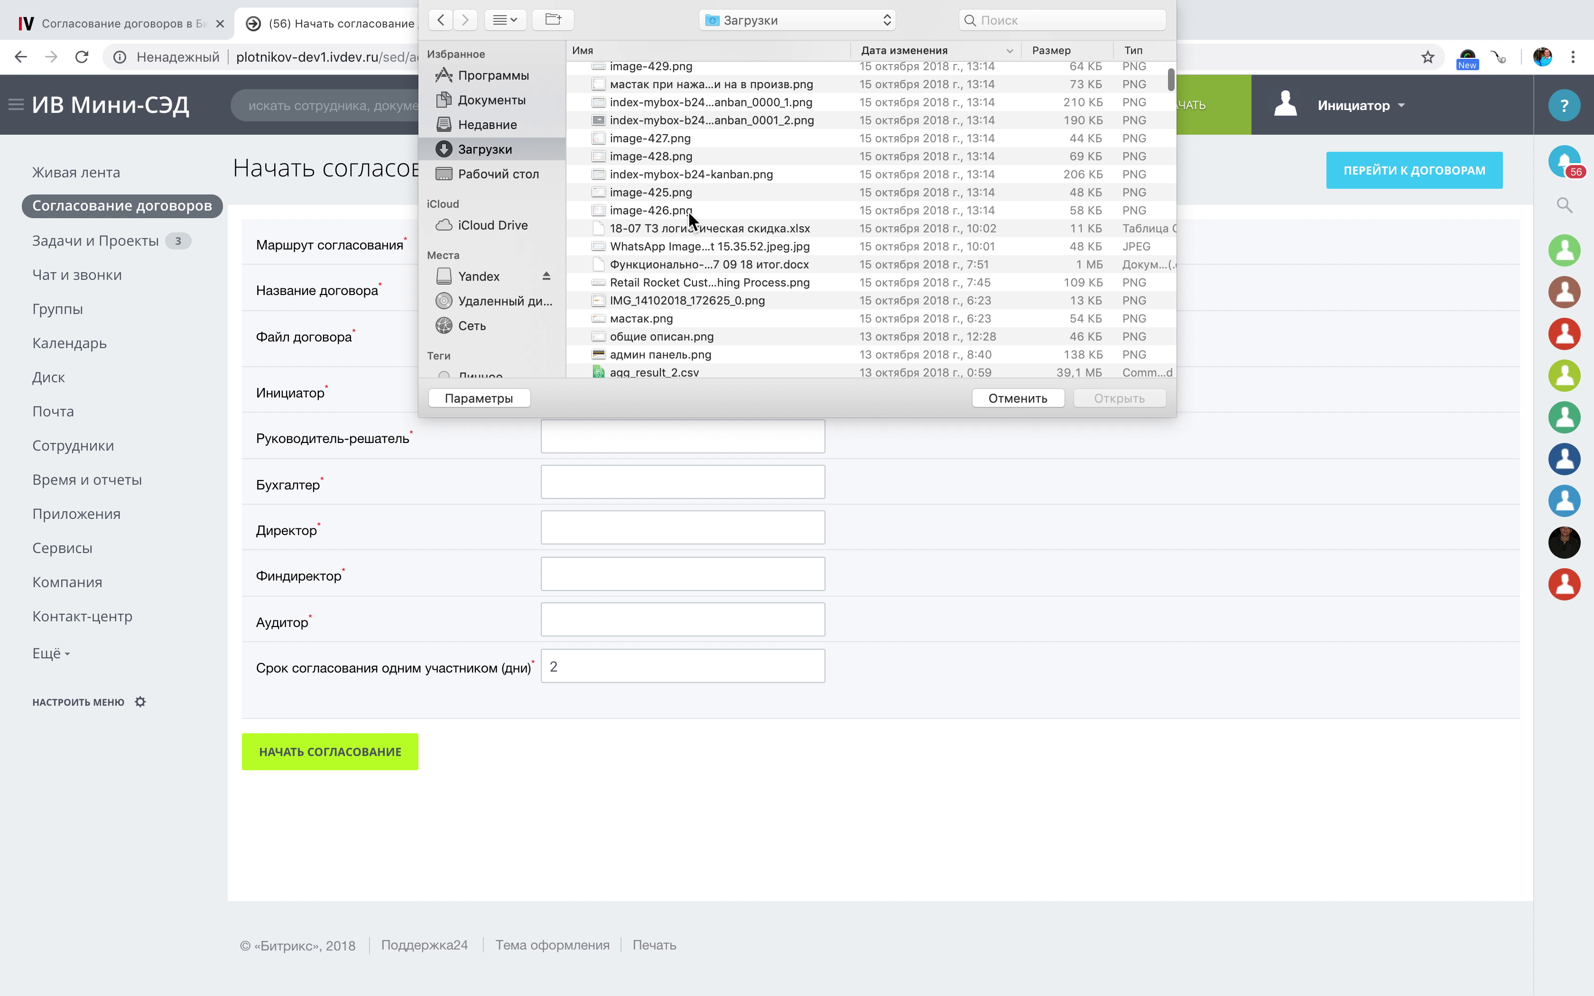
scroll(688, 211, "down", 3)
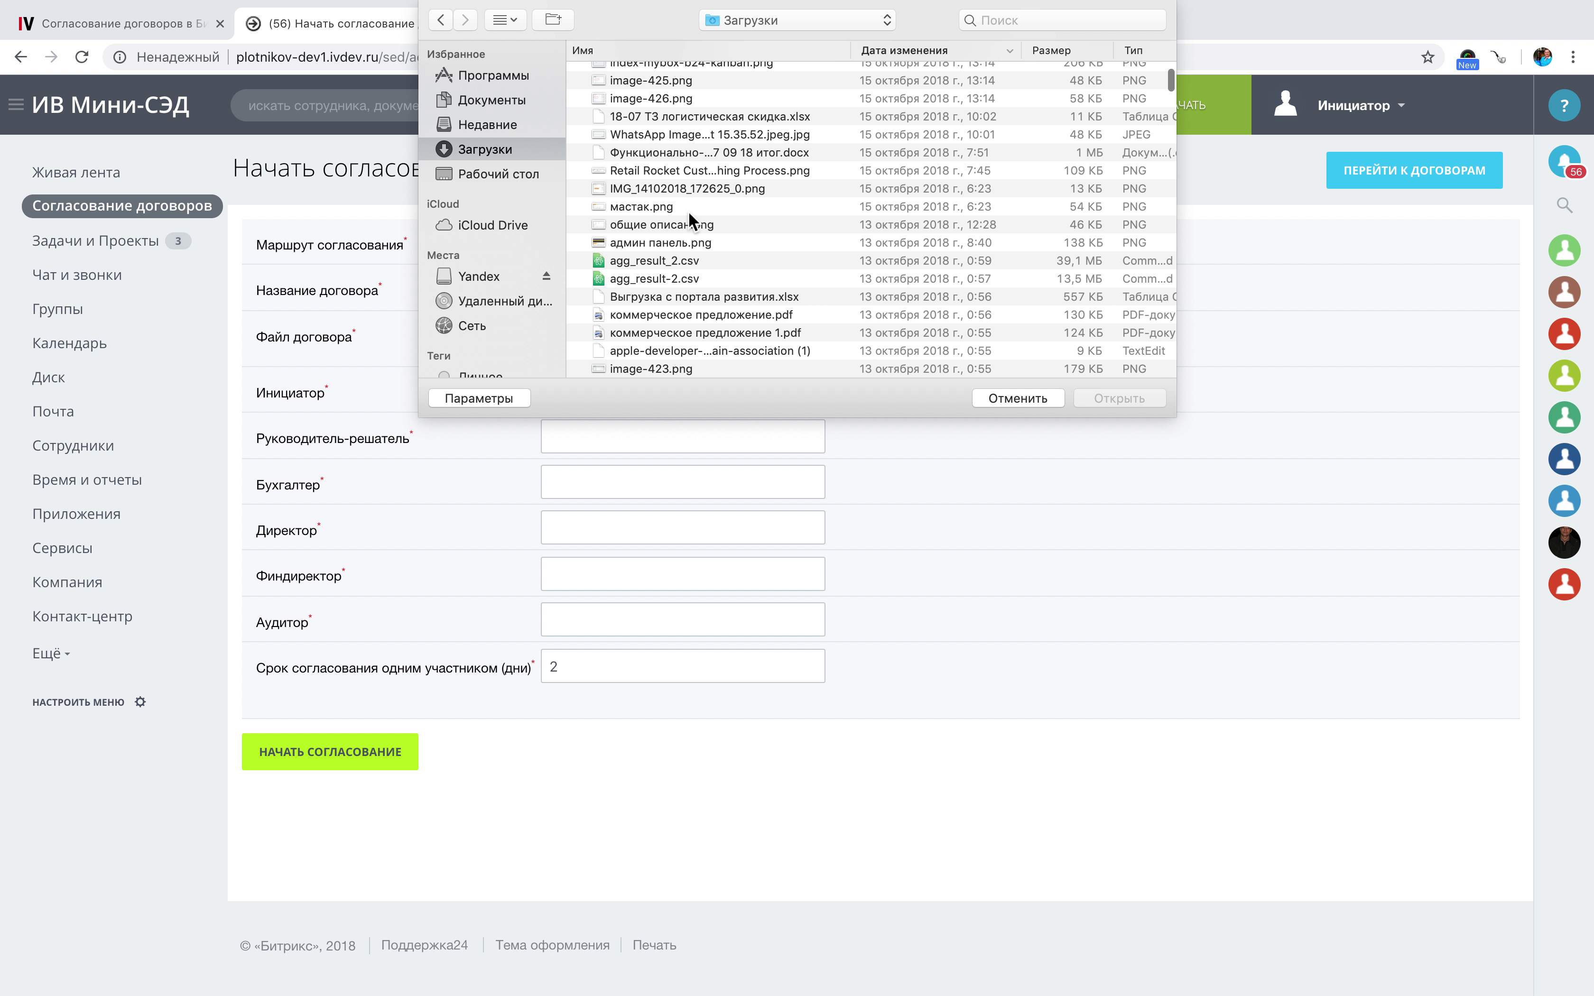
scroll(689, 222, "down", 3)
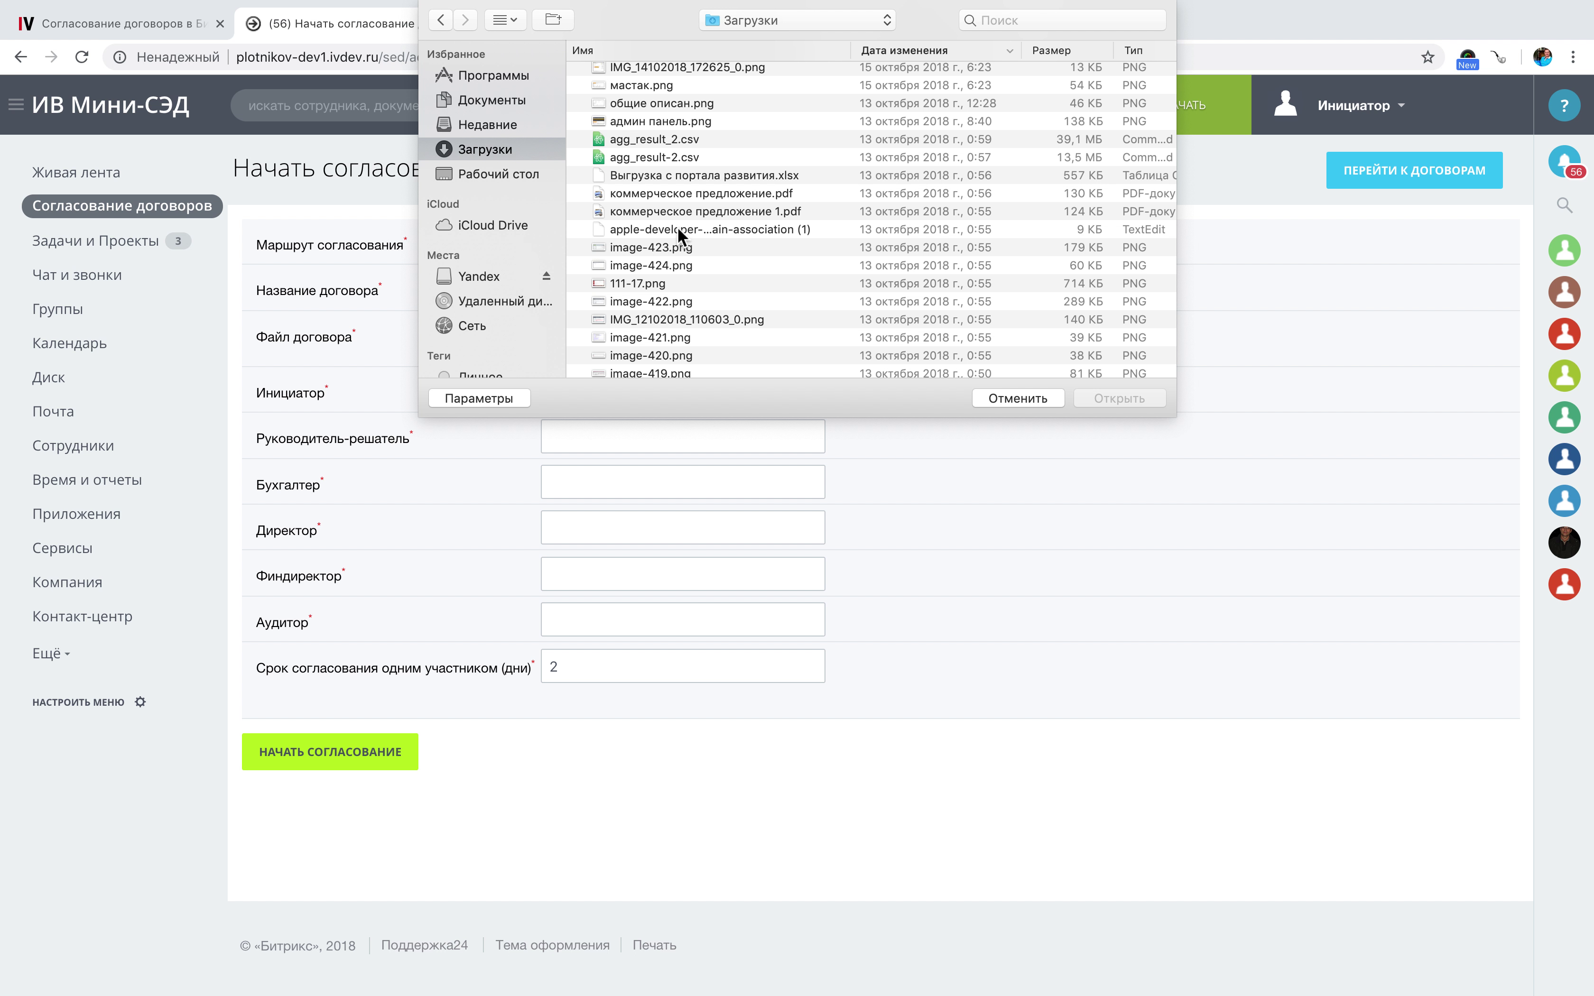
scroll(677, 226, "down", 2)
Search for 'doc' and attach 'ДОГОВОР на оказание услуг двуязычный.docx'.
left_click(1042, 20)
type("вщс")
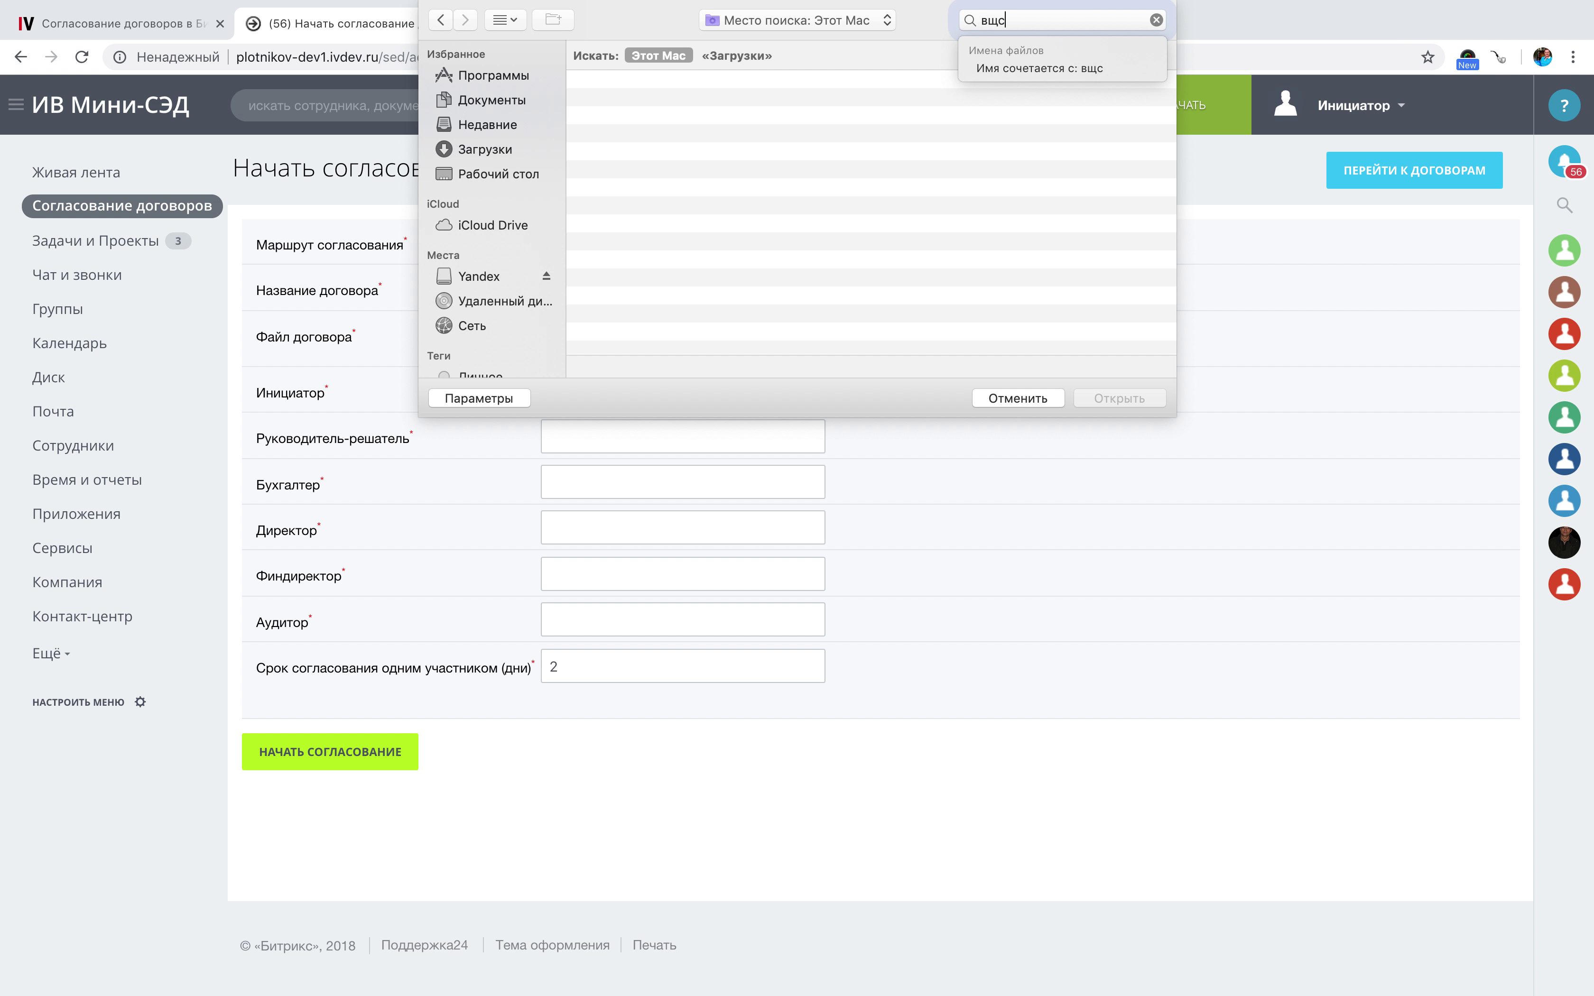
key("BackSpace")
key("BackSpace")
key("BackSpace")
type("do")
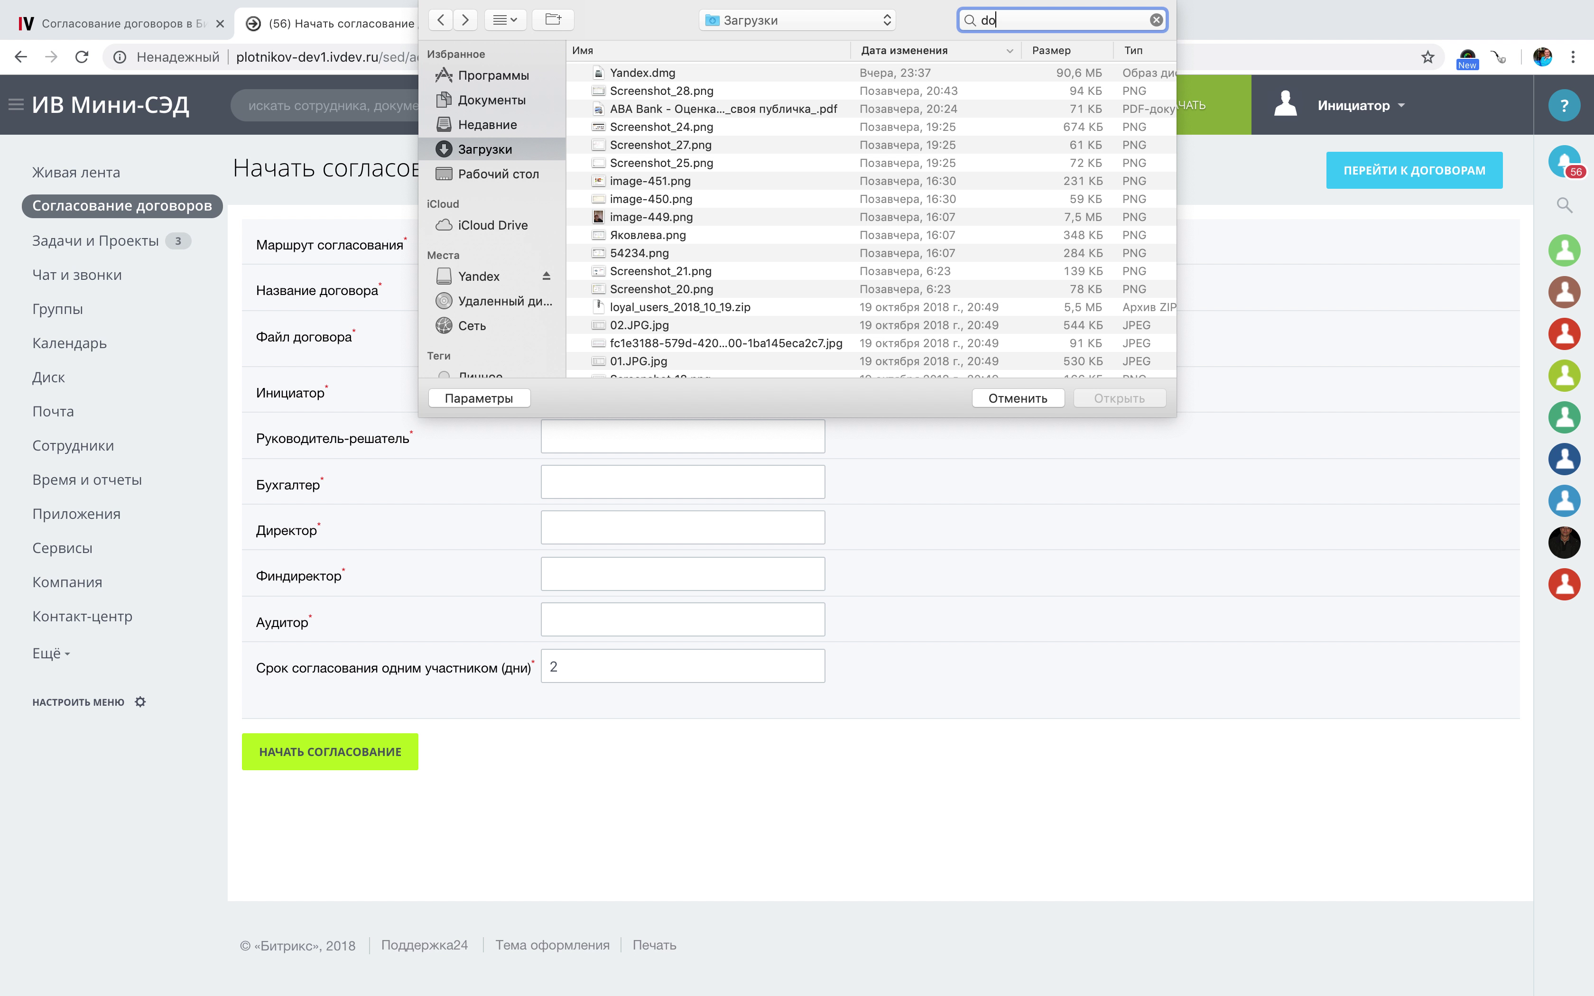
type("c")
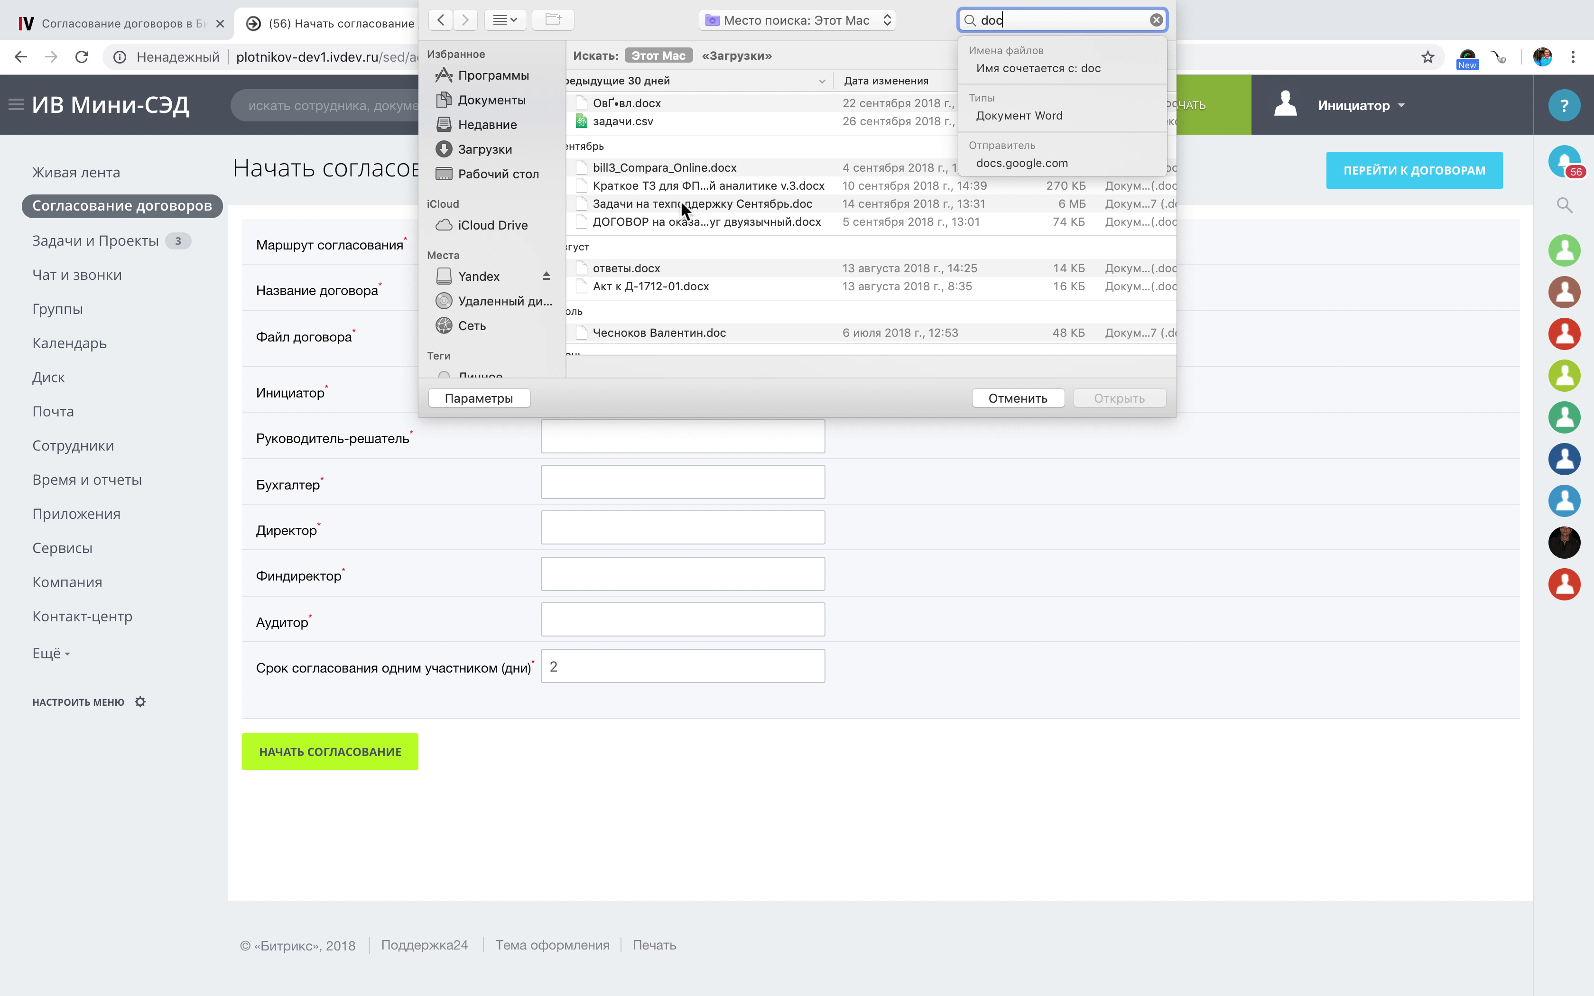
left_click(675, 218)
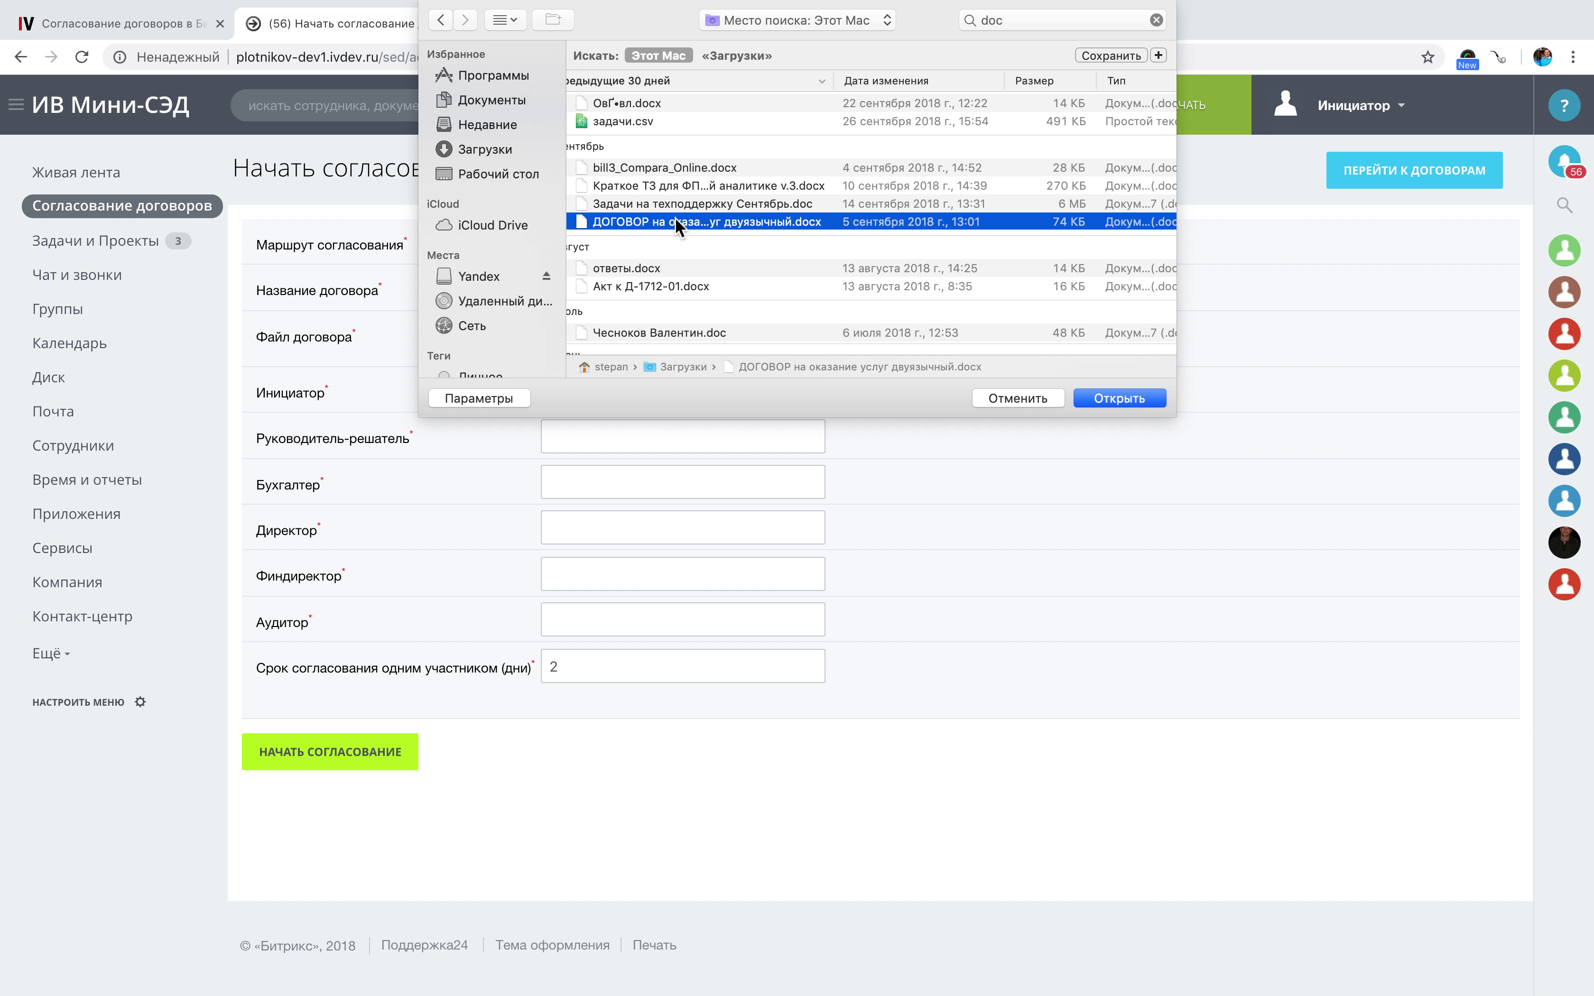
left_click(1151, 406)
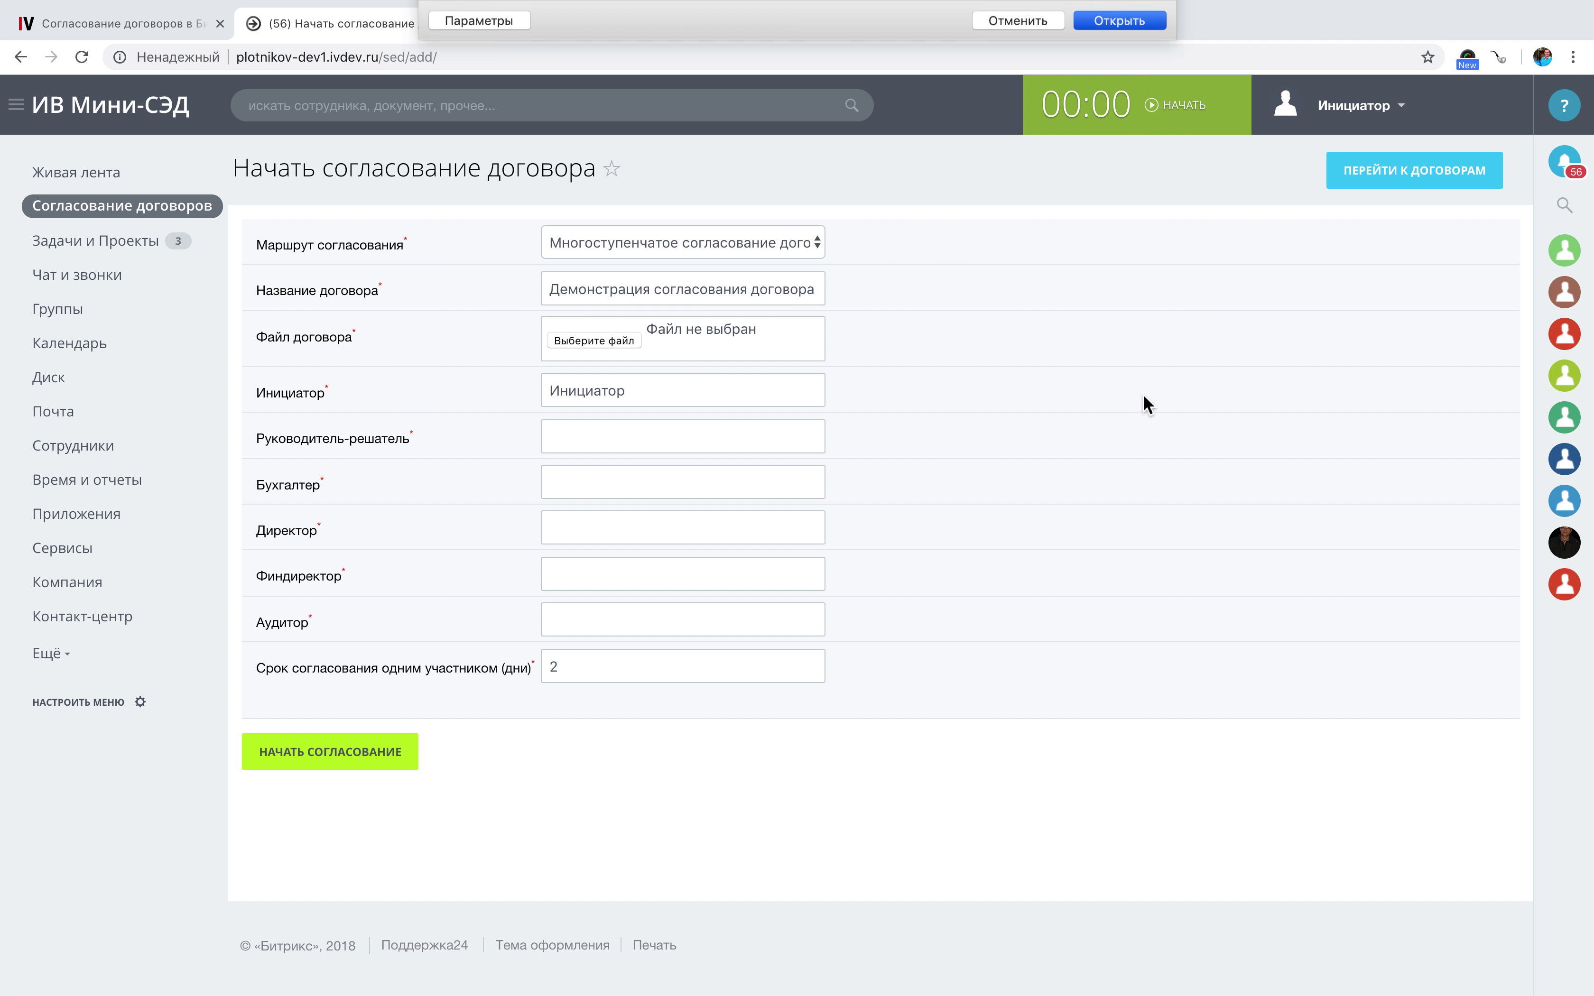
Assign the decision-making manager, accountant and director from the user lists.
left_click(575, 449)
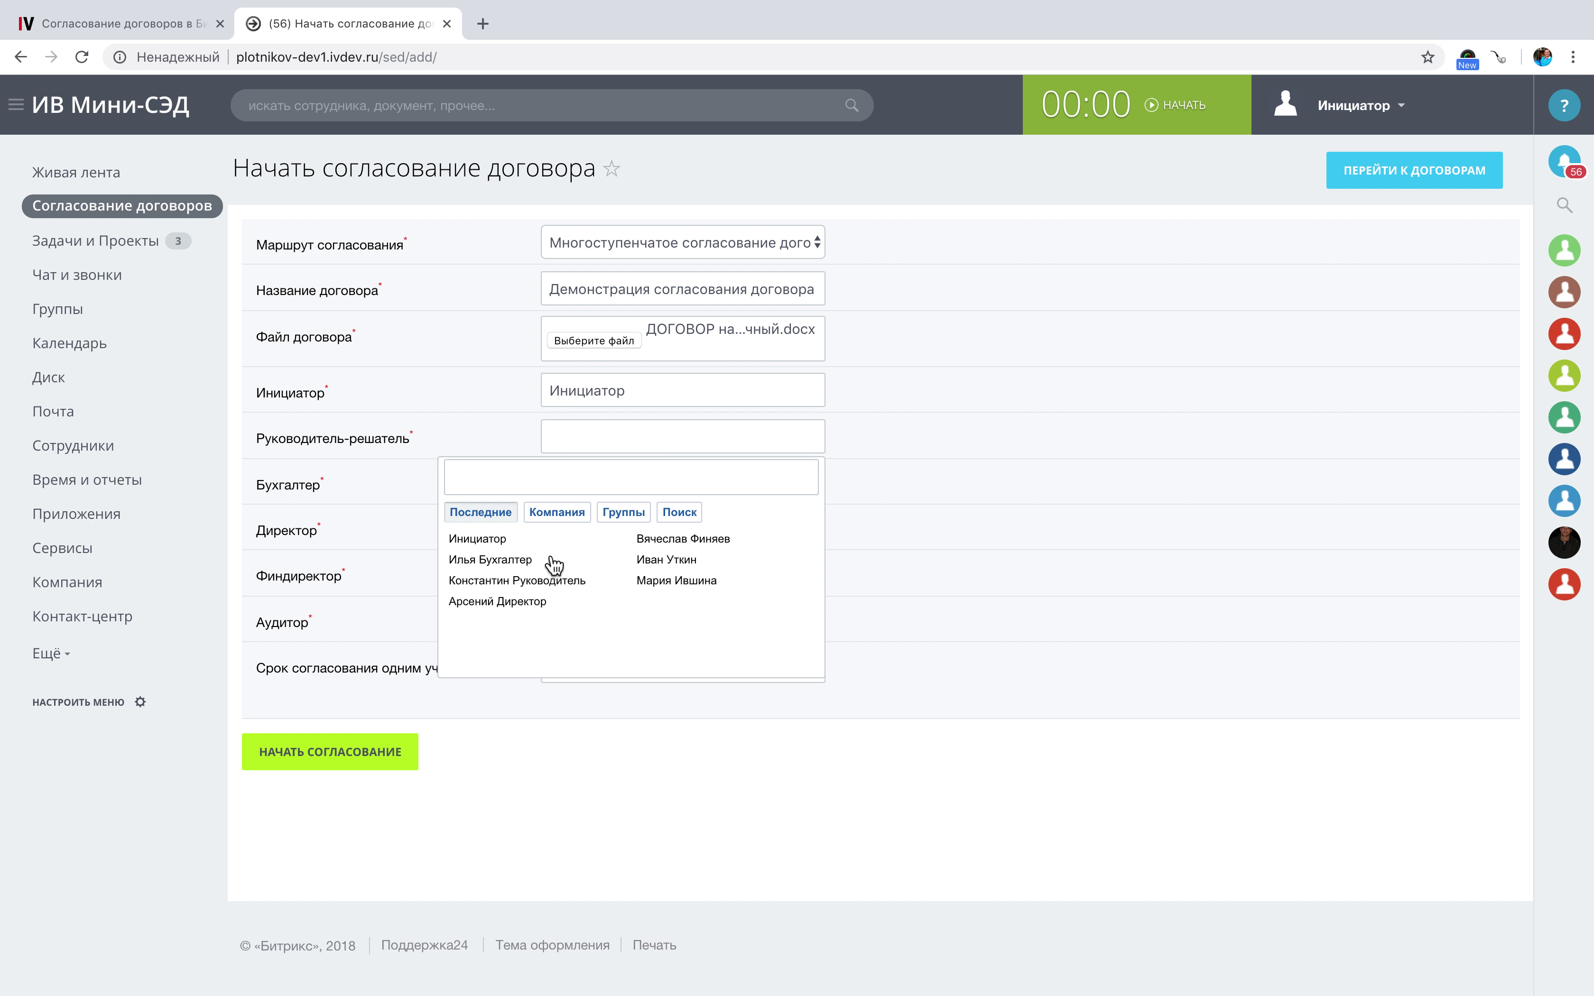
left_click(537, 580)
left_click(585, 480)
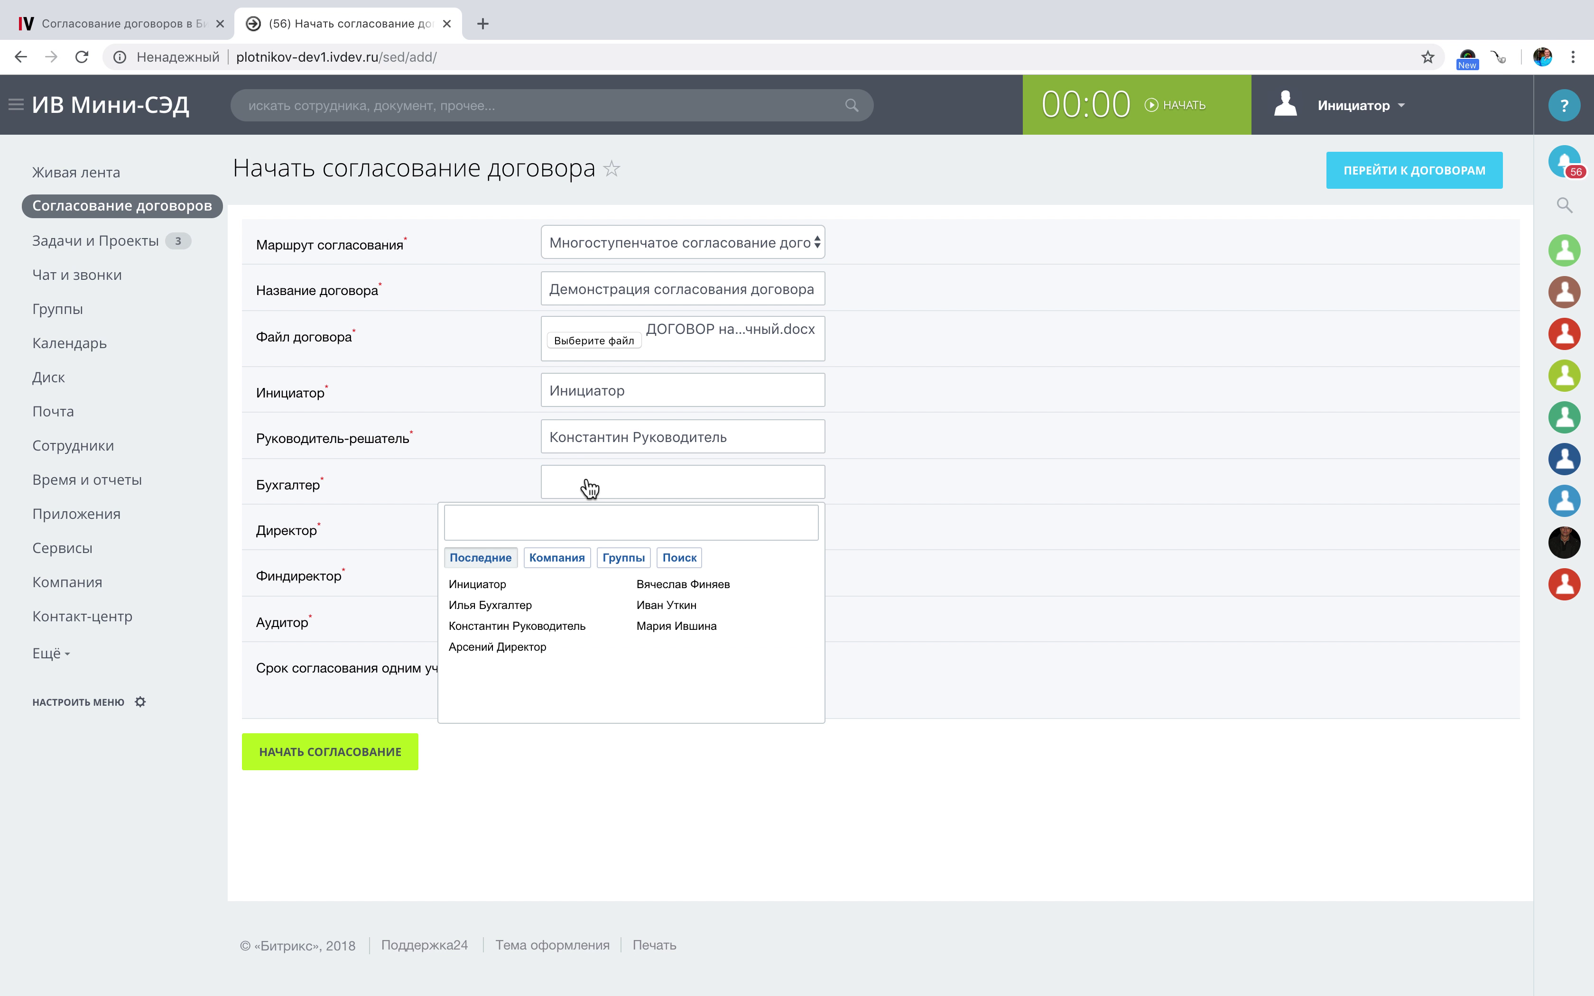
left_click(517, 605)
left_click(577, 533)
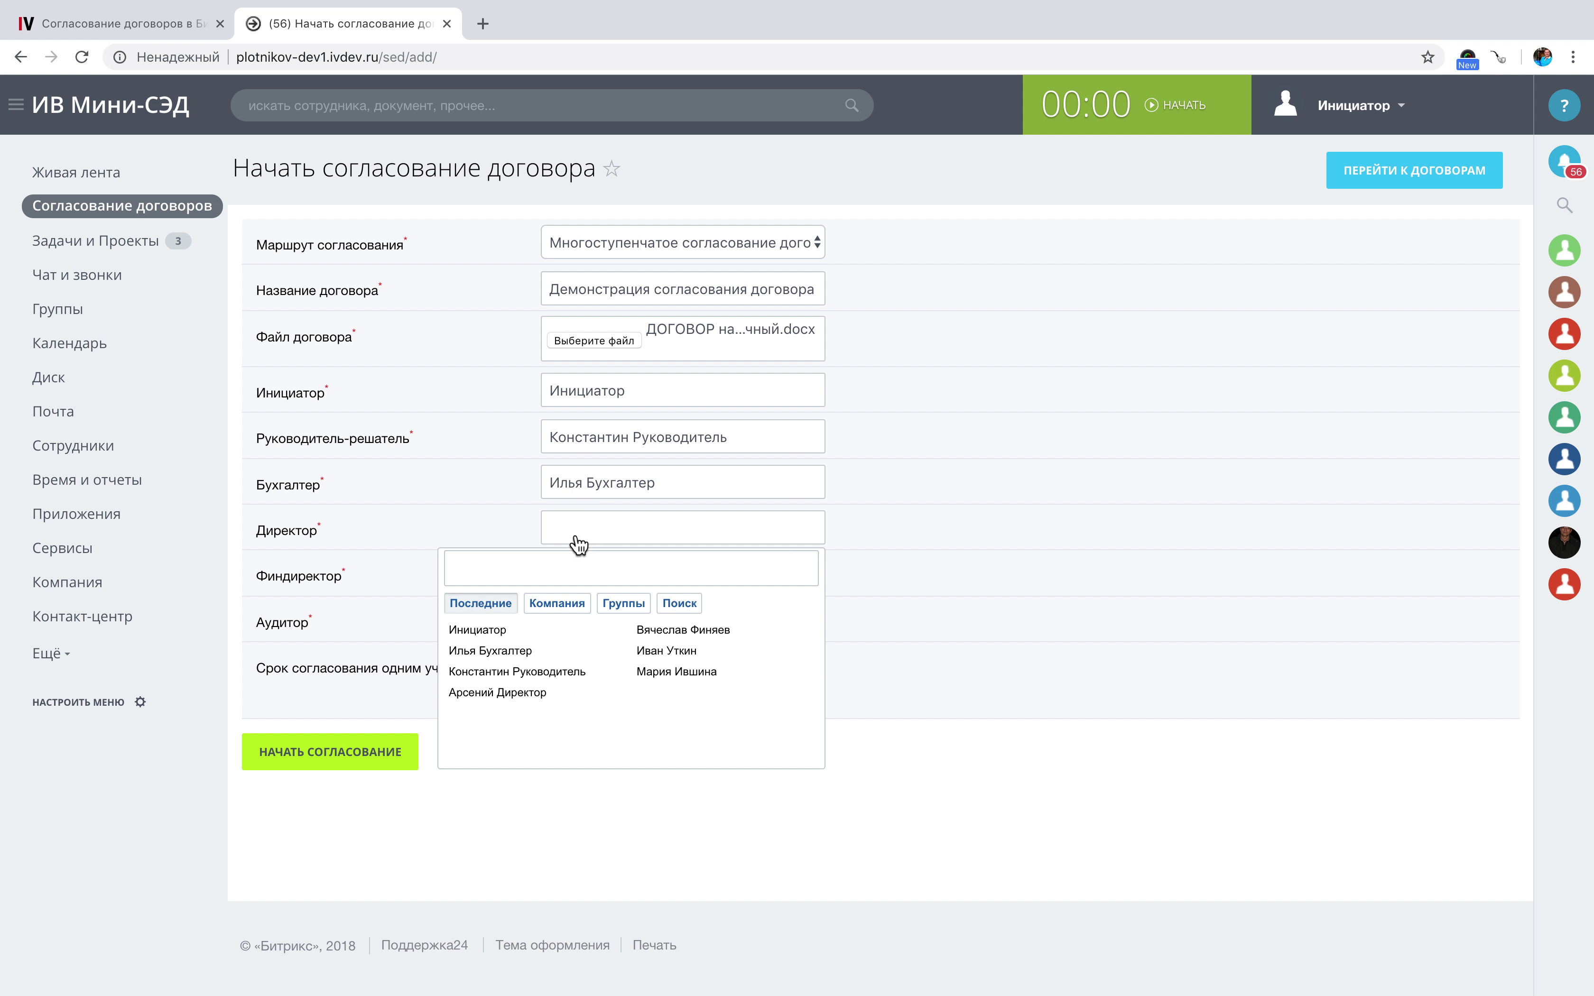
left_click(507, 693)
Assign the finance director (search 'фин') and the auditor (search 'ау').
left_click(619, 581)
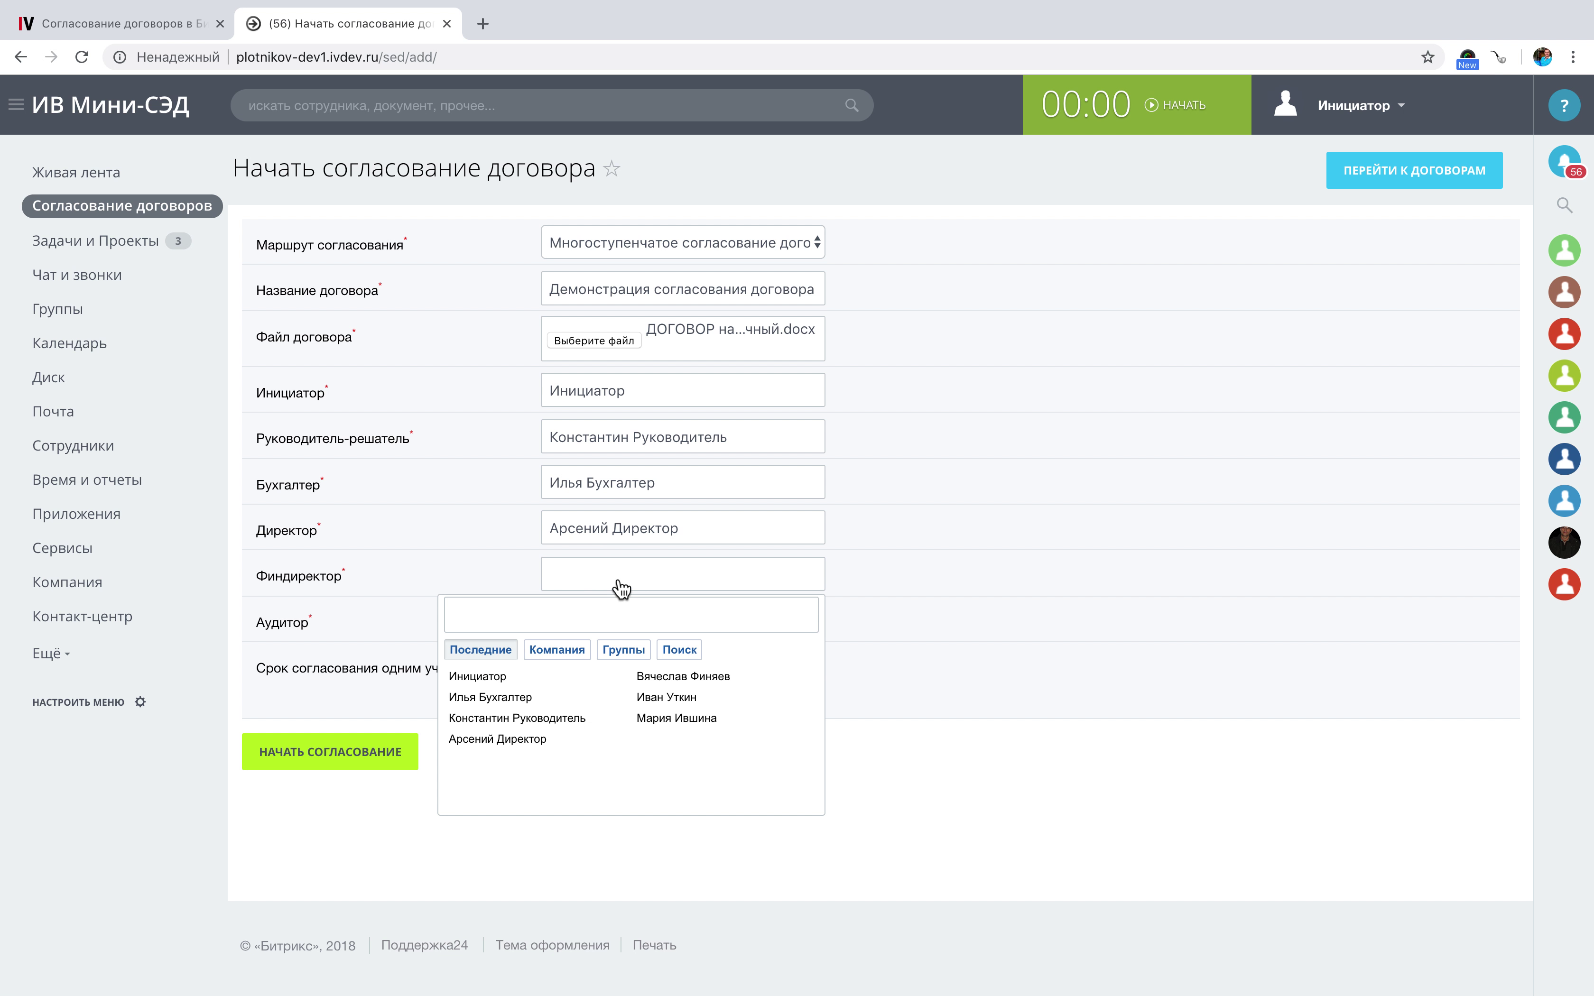
left_click(579, 611)
type("а")
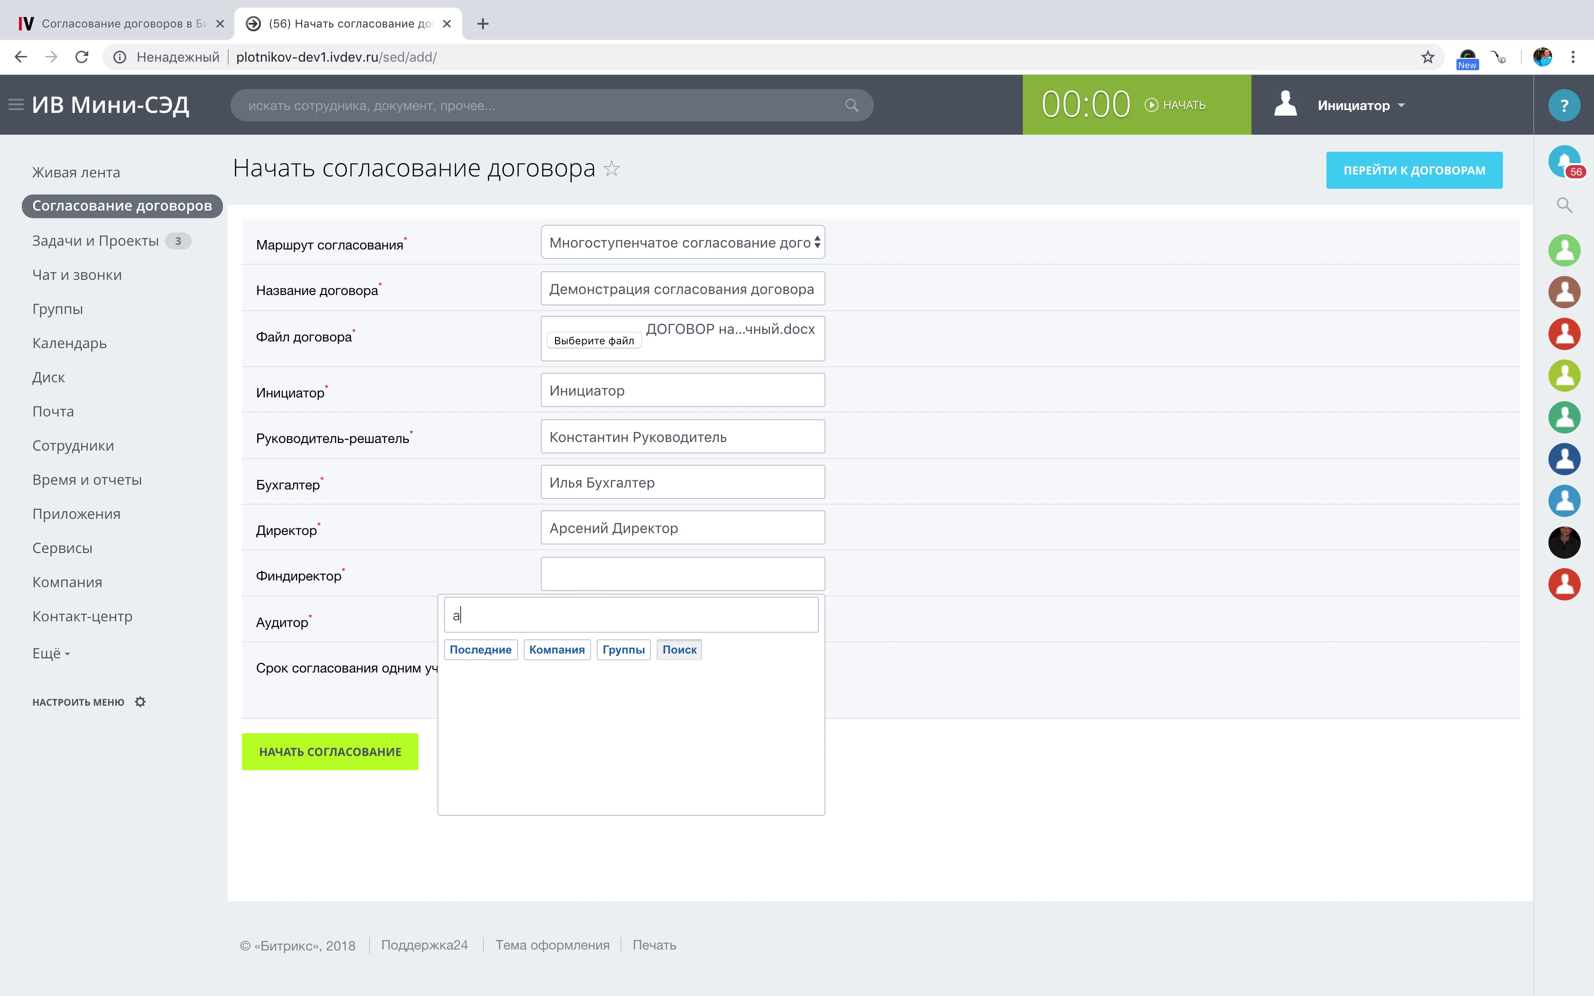
key("BackSpace")
type("фи")
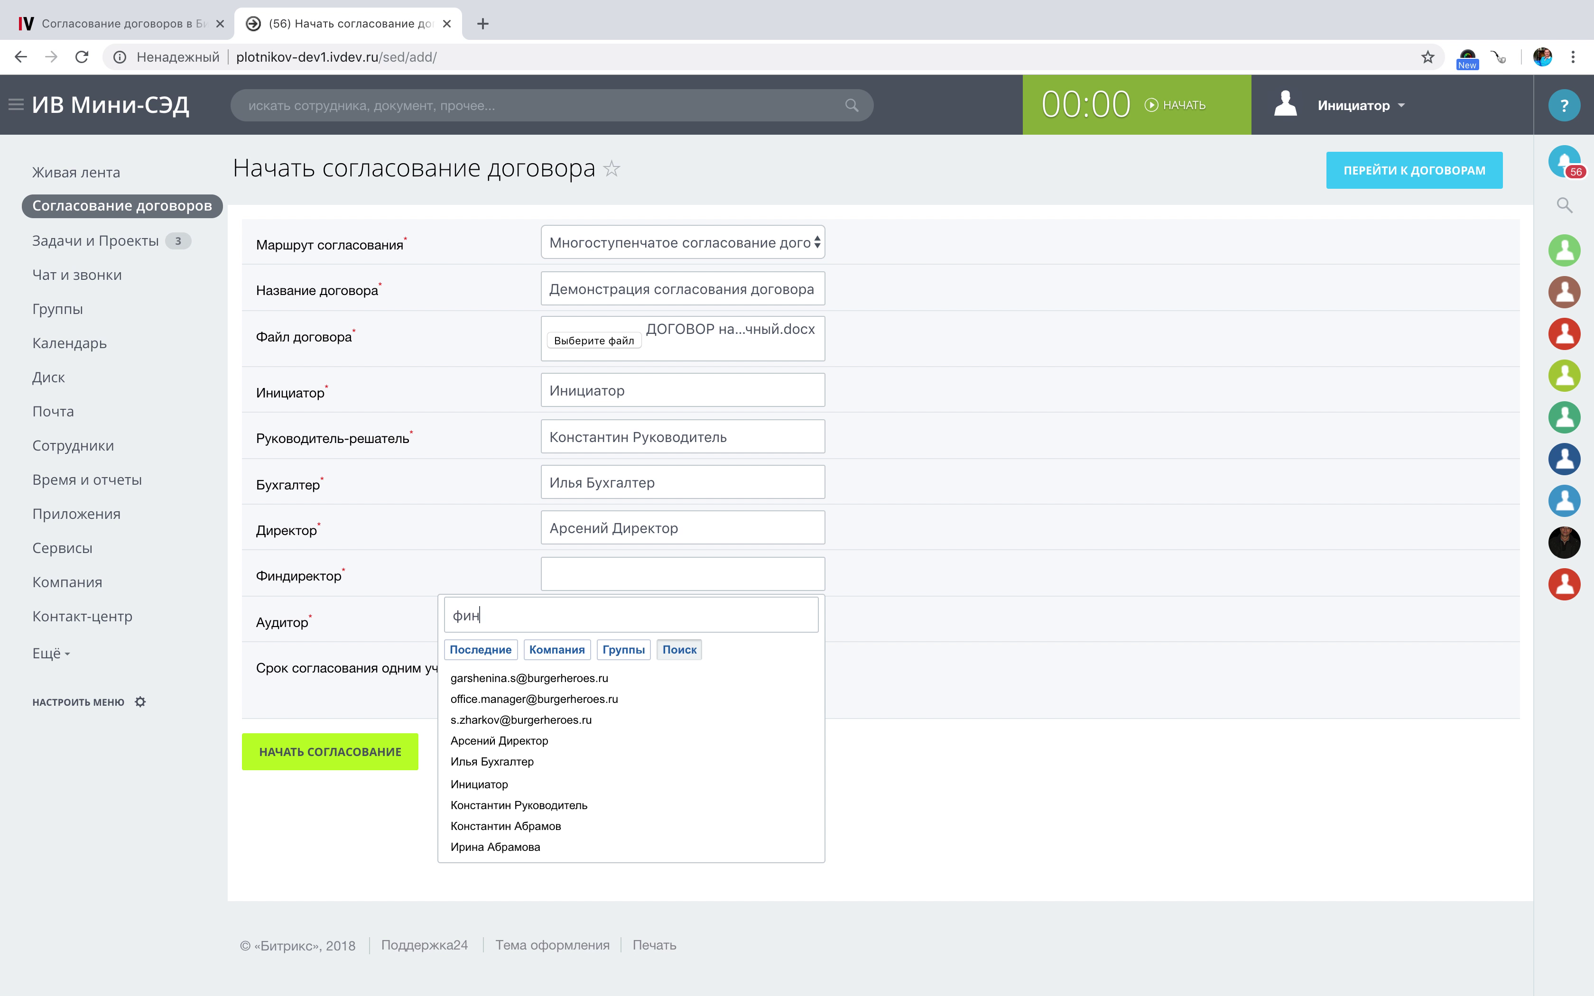
type("н")
left_click(550, 728)
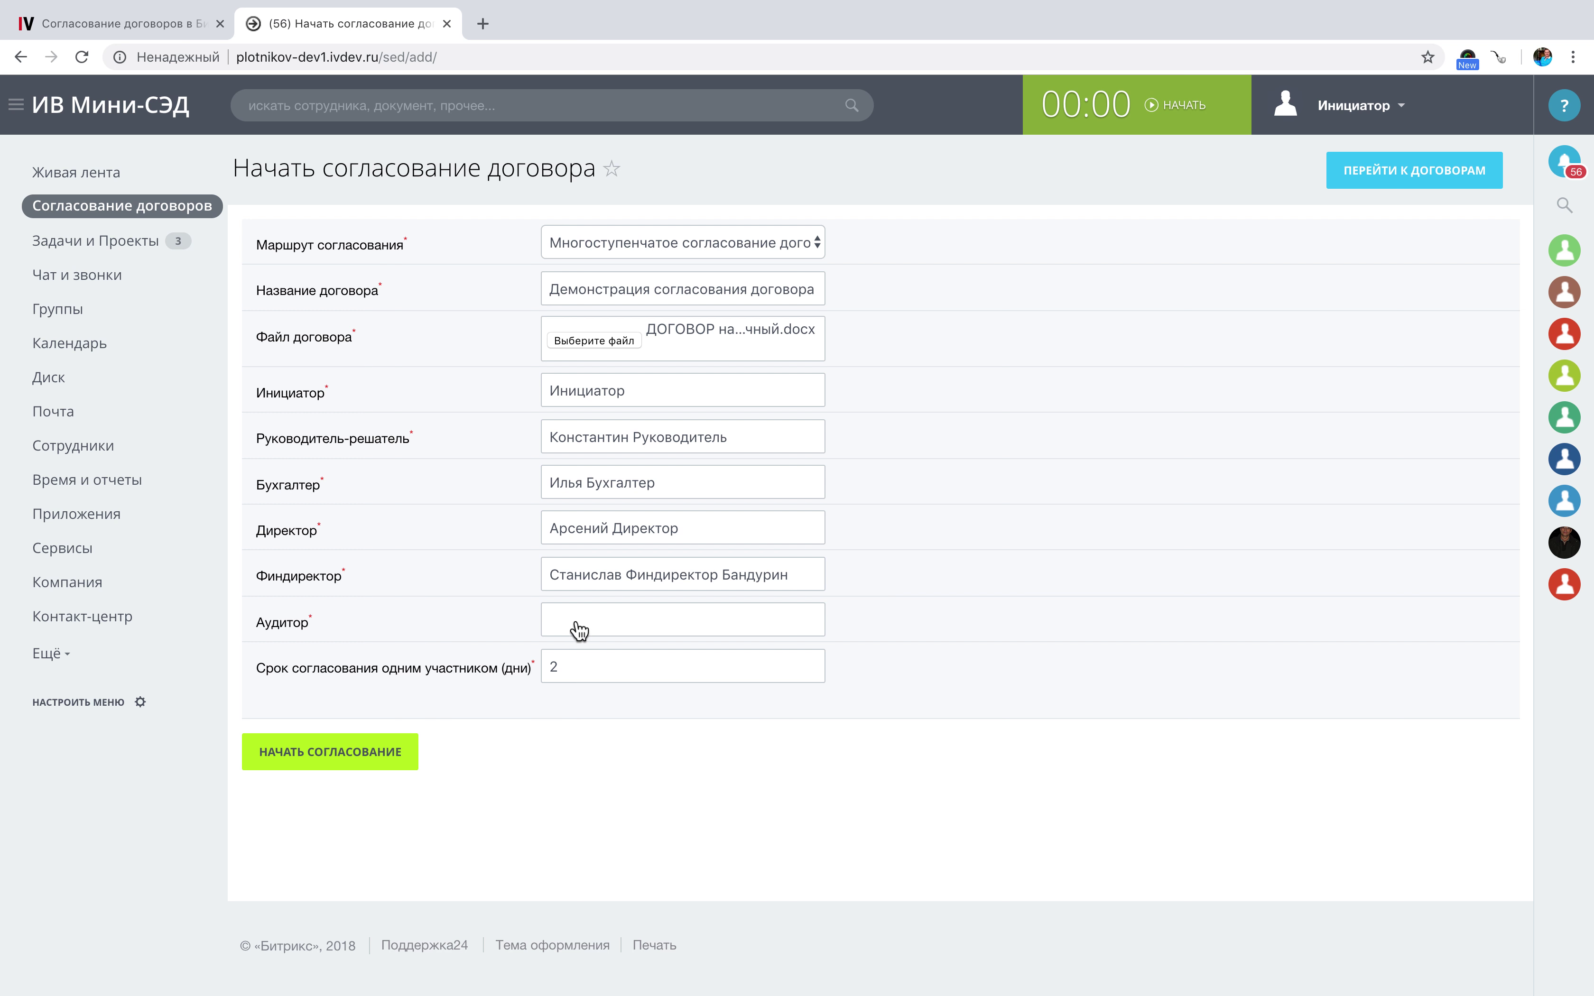
left_click(579, 631)
left_click(556, 656)
type("а")
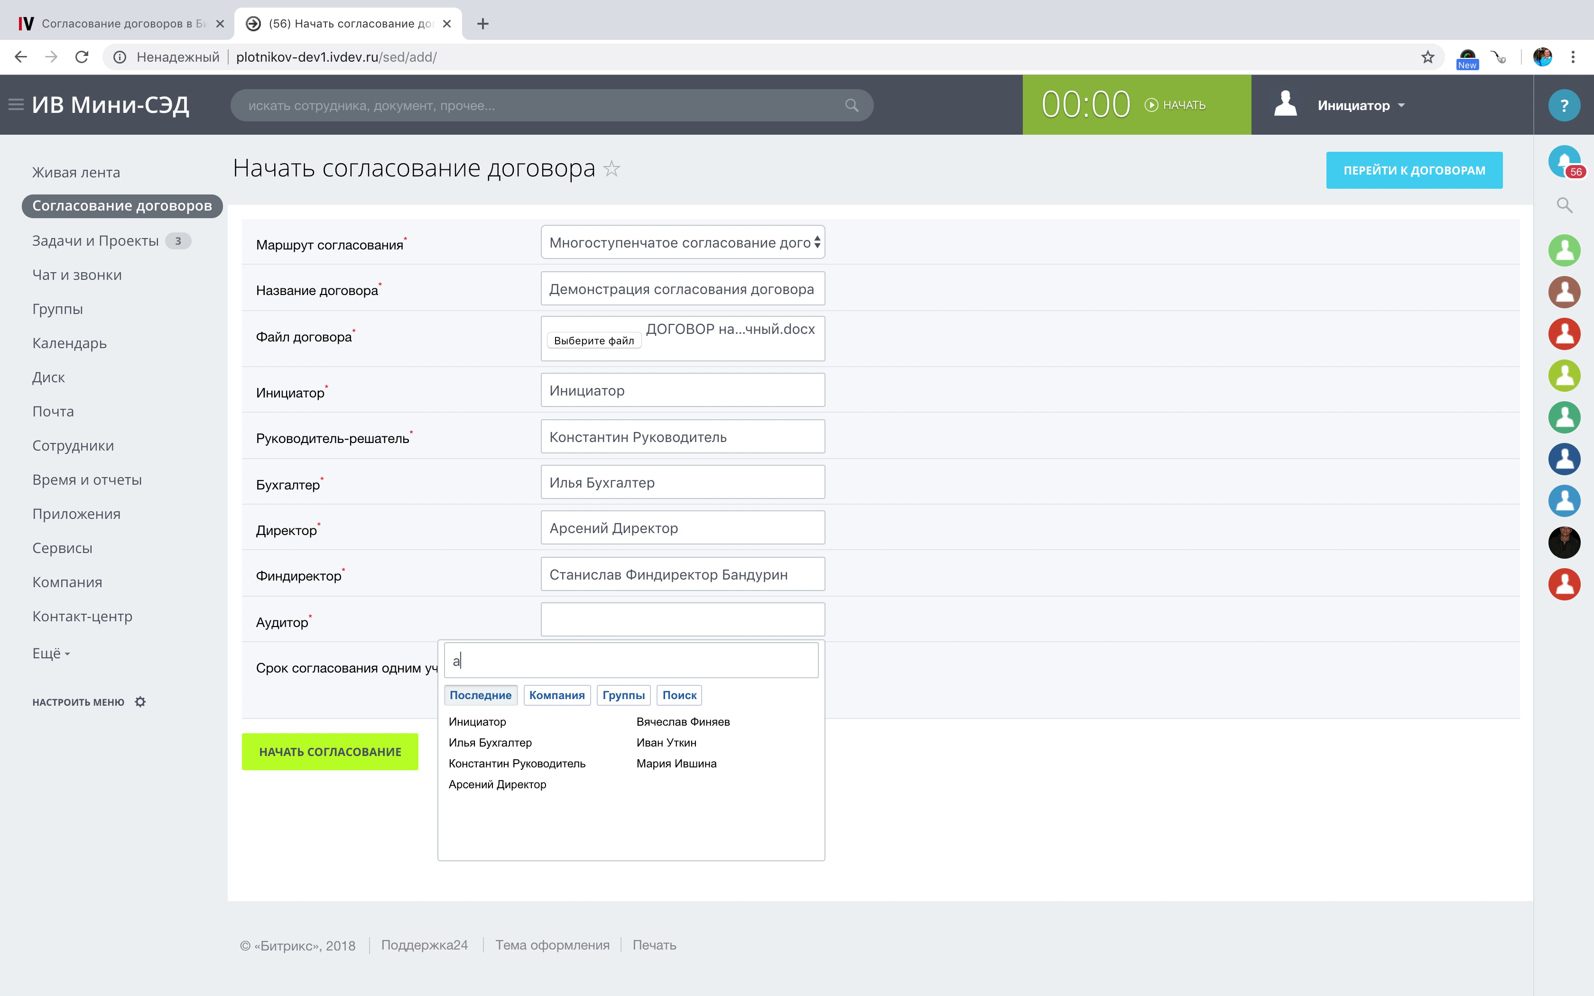
type("у")
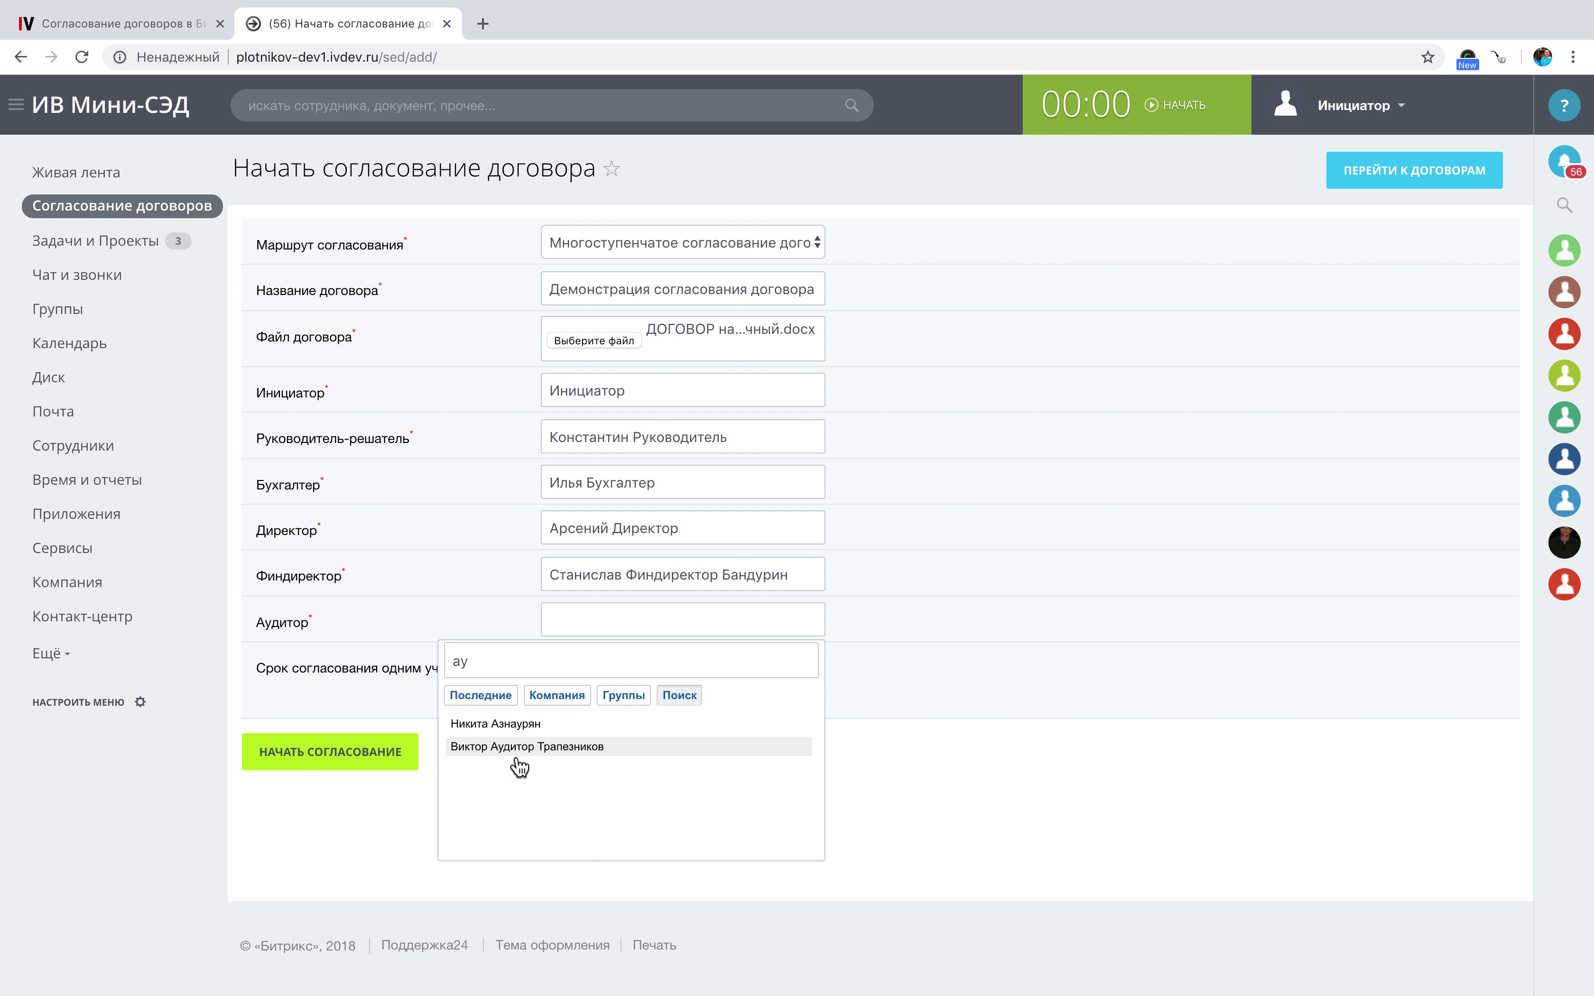
left_click(519, 754)
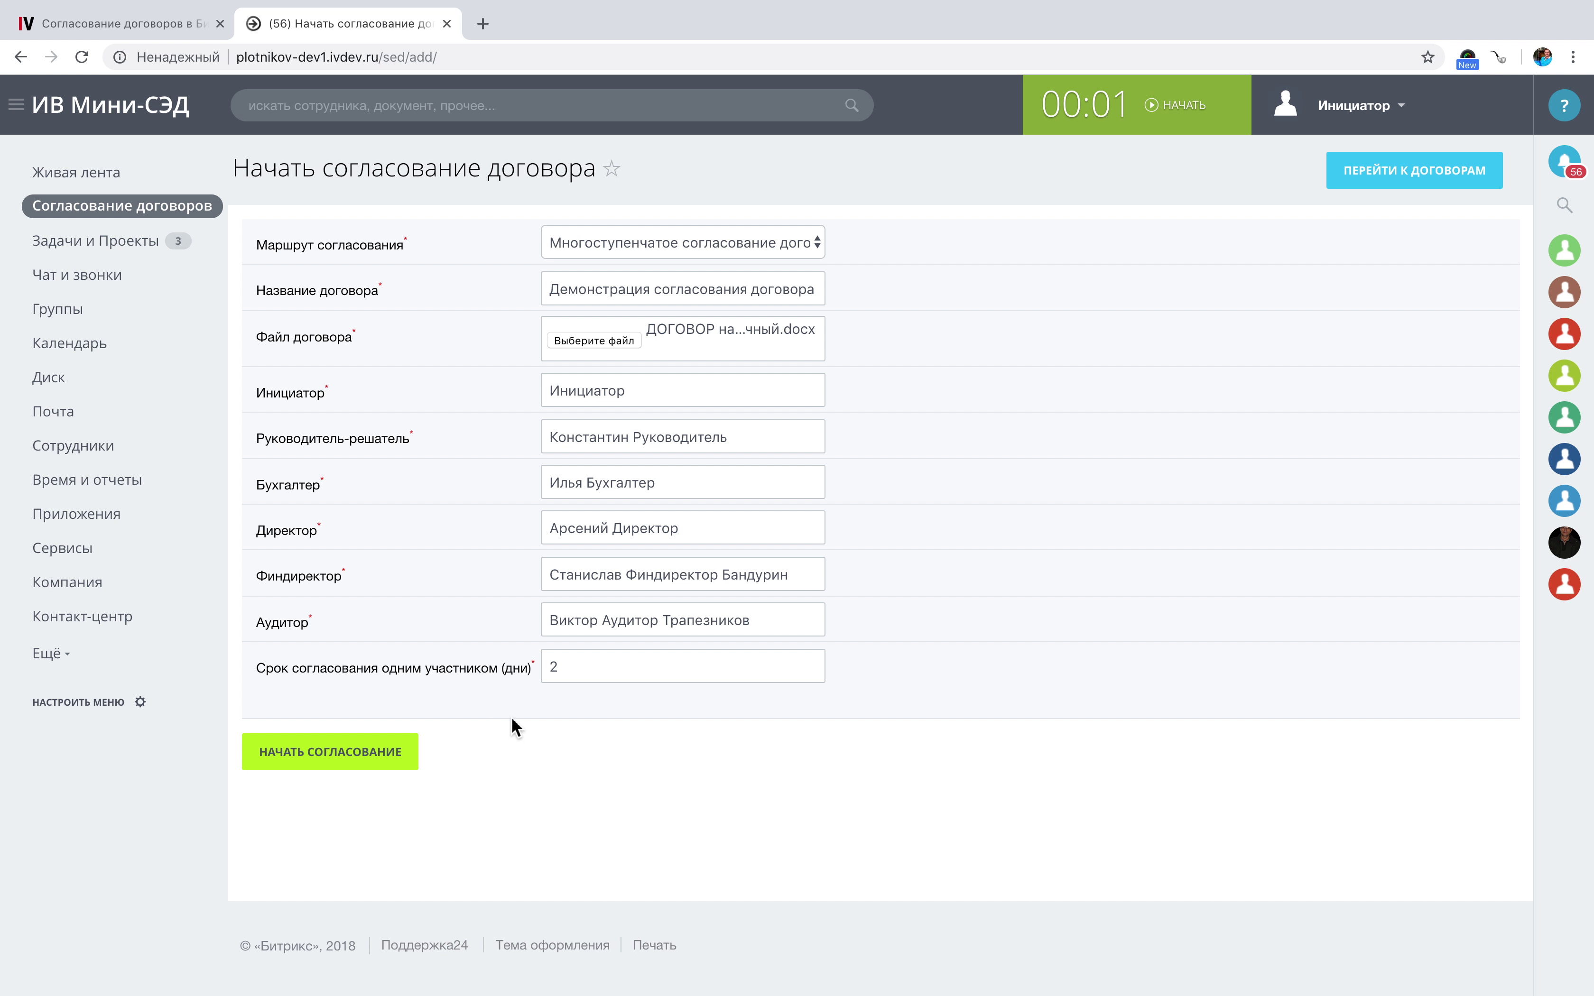
Submit with НАЧАТЬ СОГЛАСОВАНИЕ and review the new sheet showing status Новый.
left_click(382, 759)
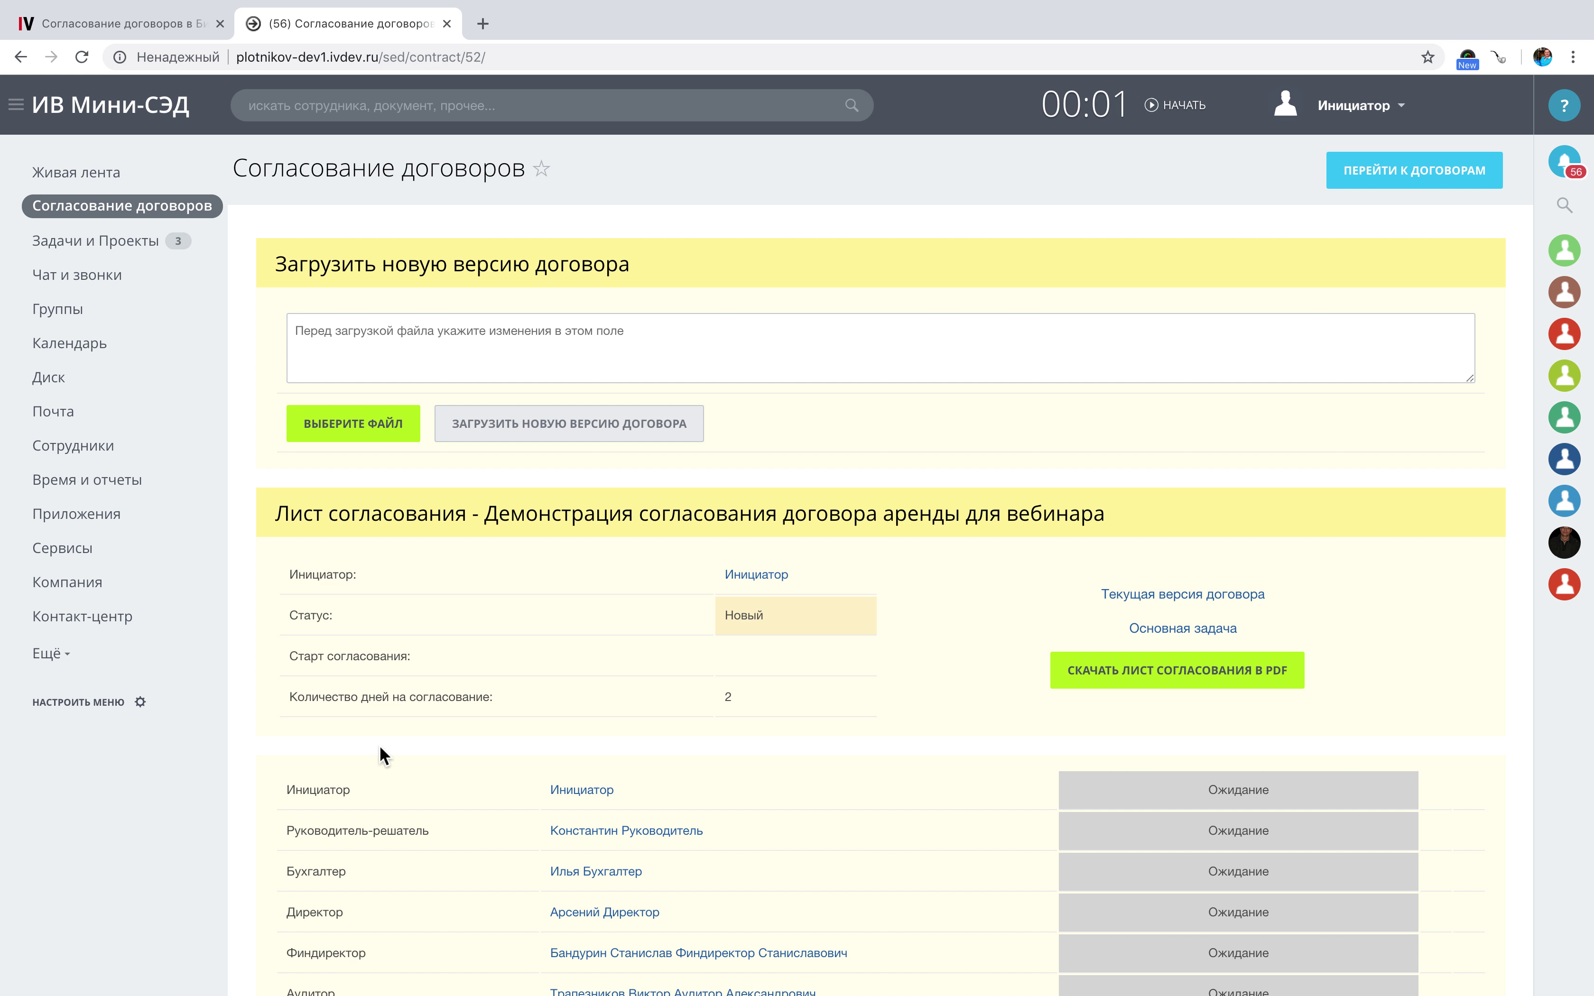
scroll(441, 674, "down", 3)
scroll(439, 674, "down", 3)
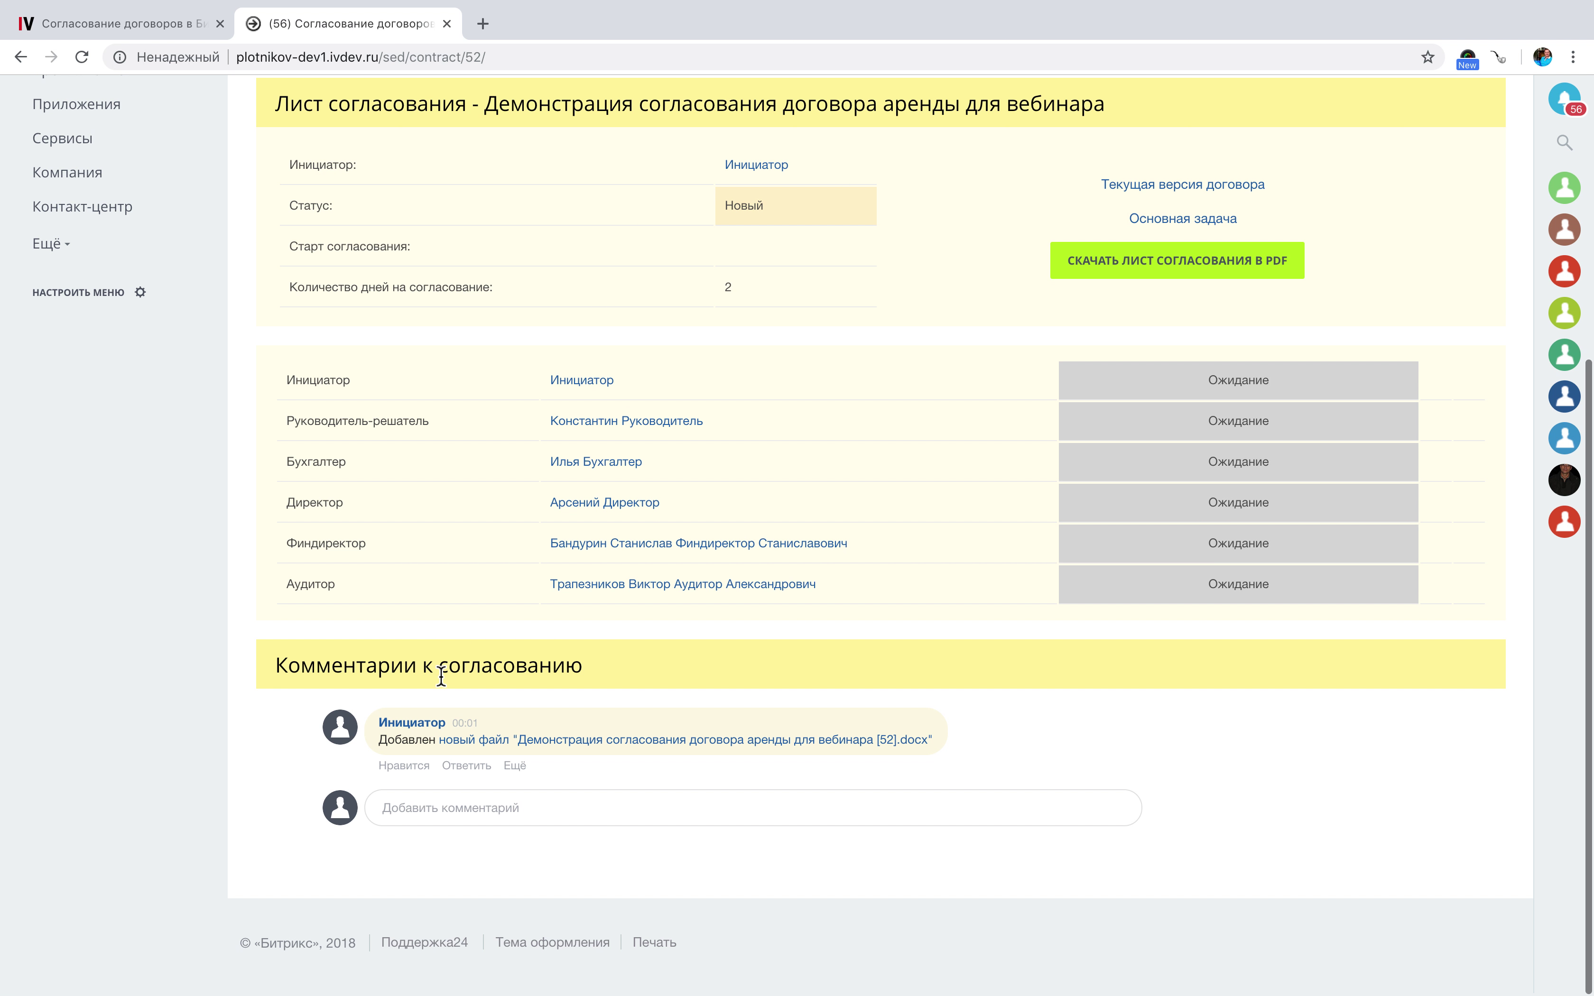
scroll(440, 674, "up", 2)
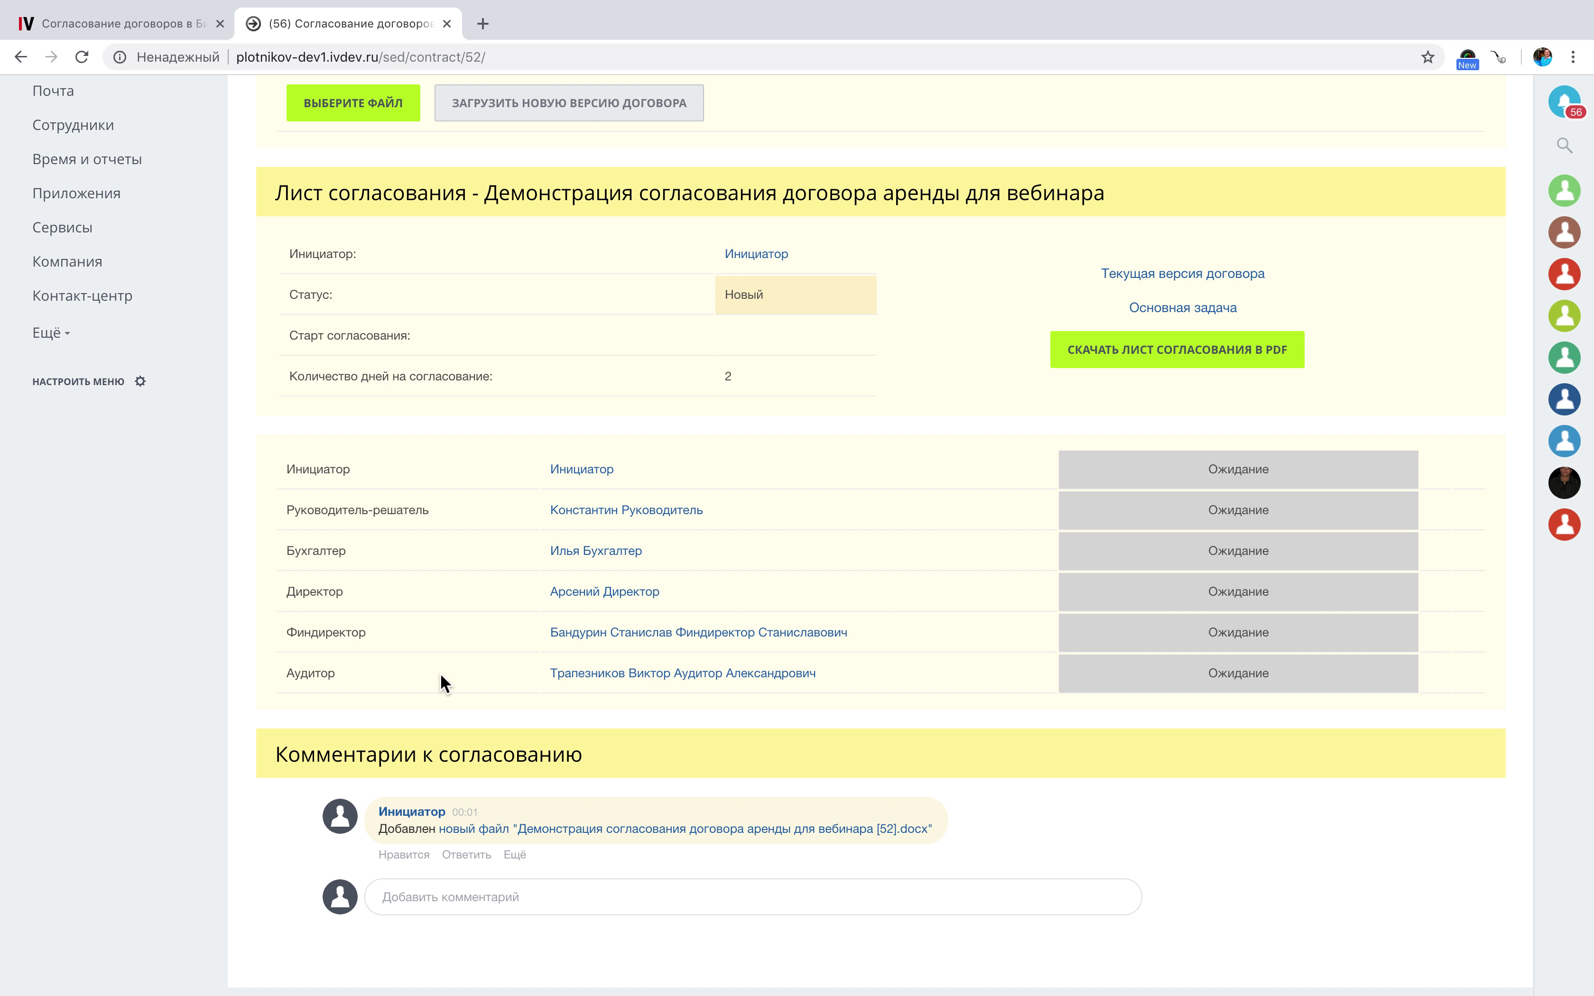
scroll(441, 674, "up", 1)
scroll(441, 674, "down", 2)
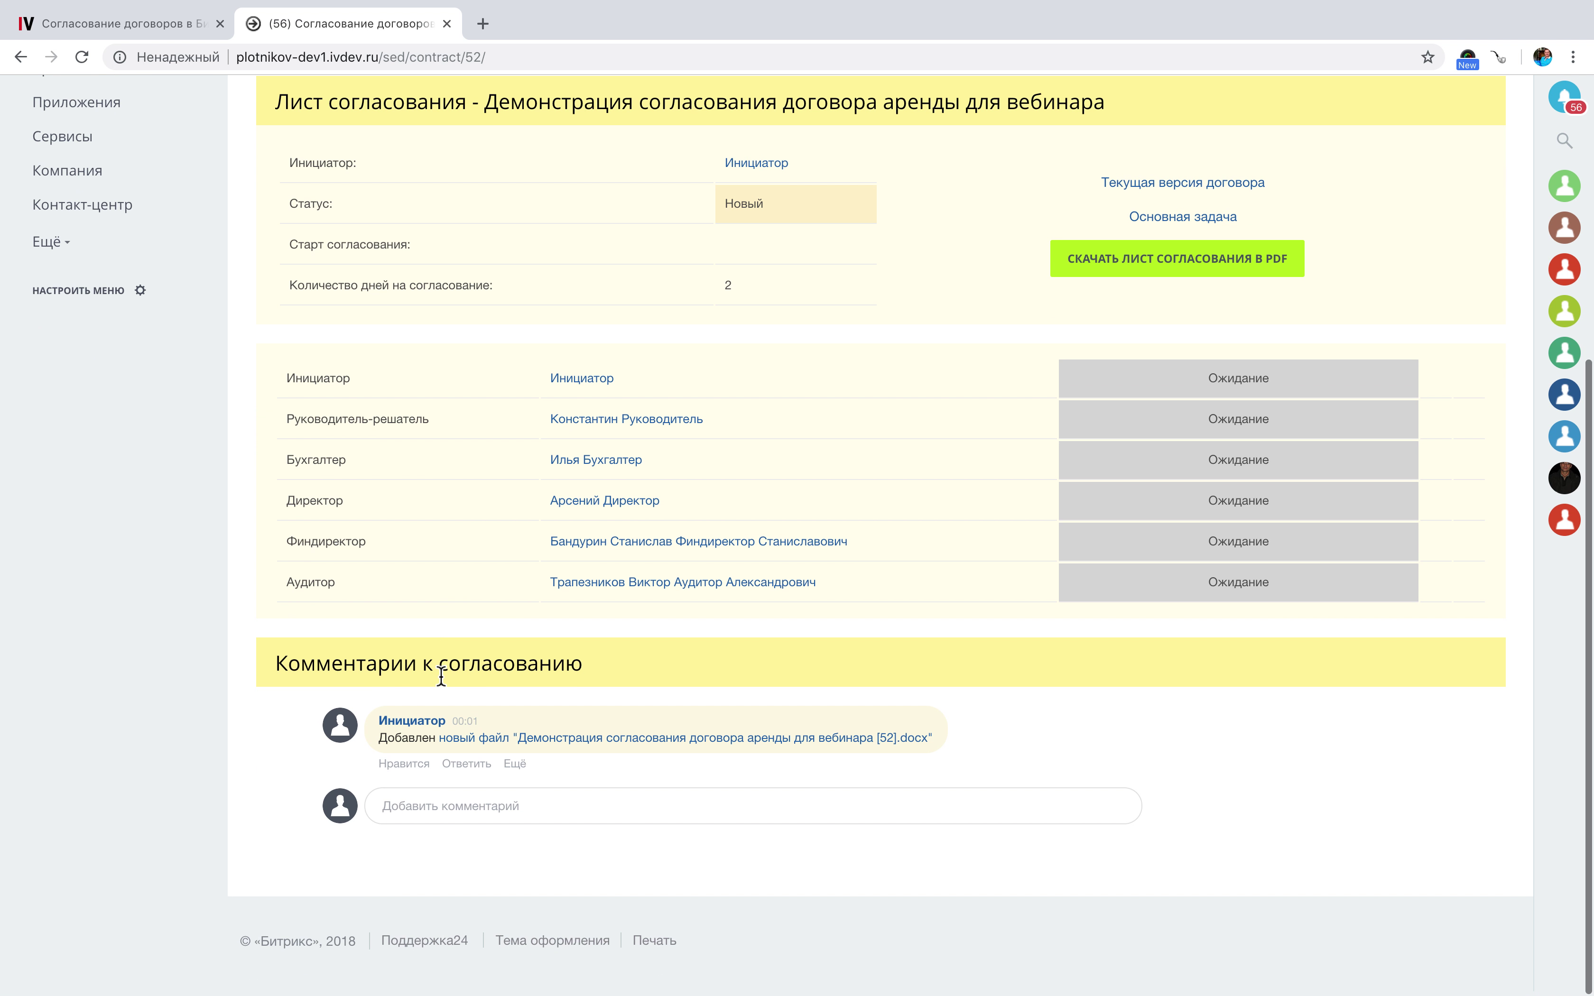
scroll(440, 674, "up", 2)
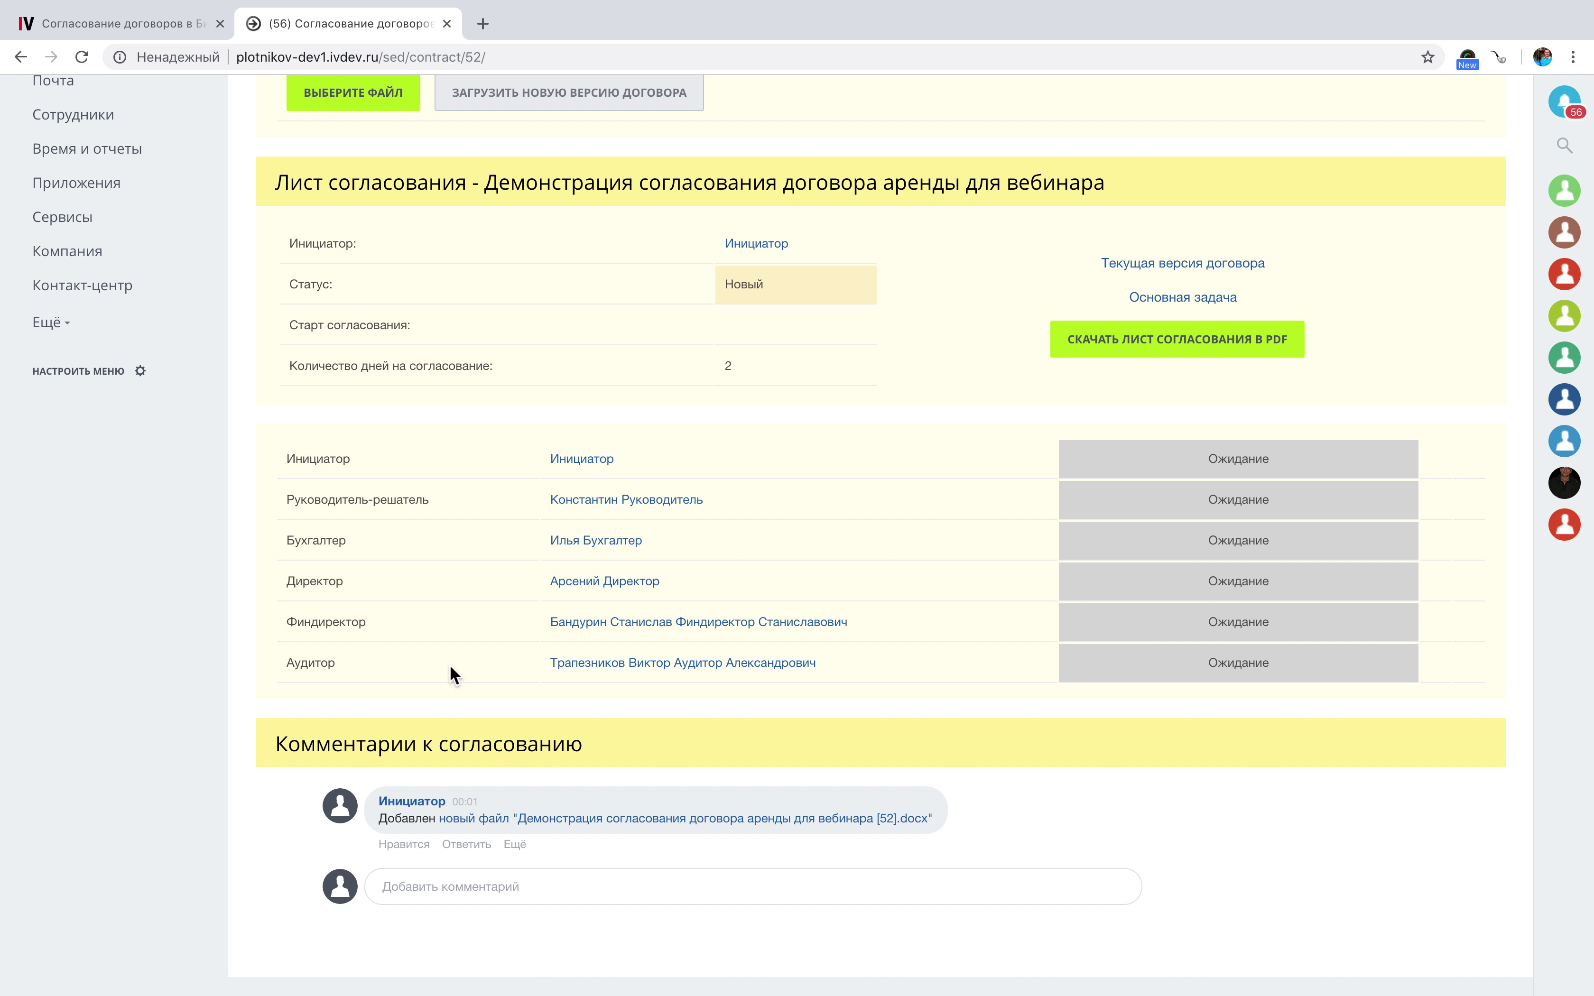
Return via Живая лента to Согласование договоров and find approval 52 in the lease table.
scroll(449, 665, "up", 5)
left_click(110, 188)
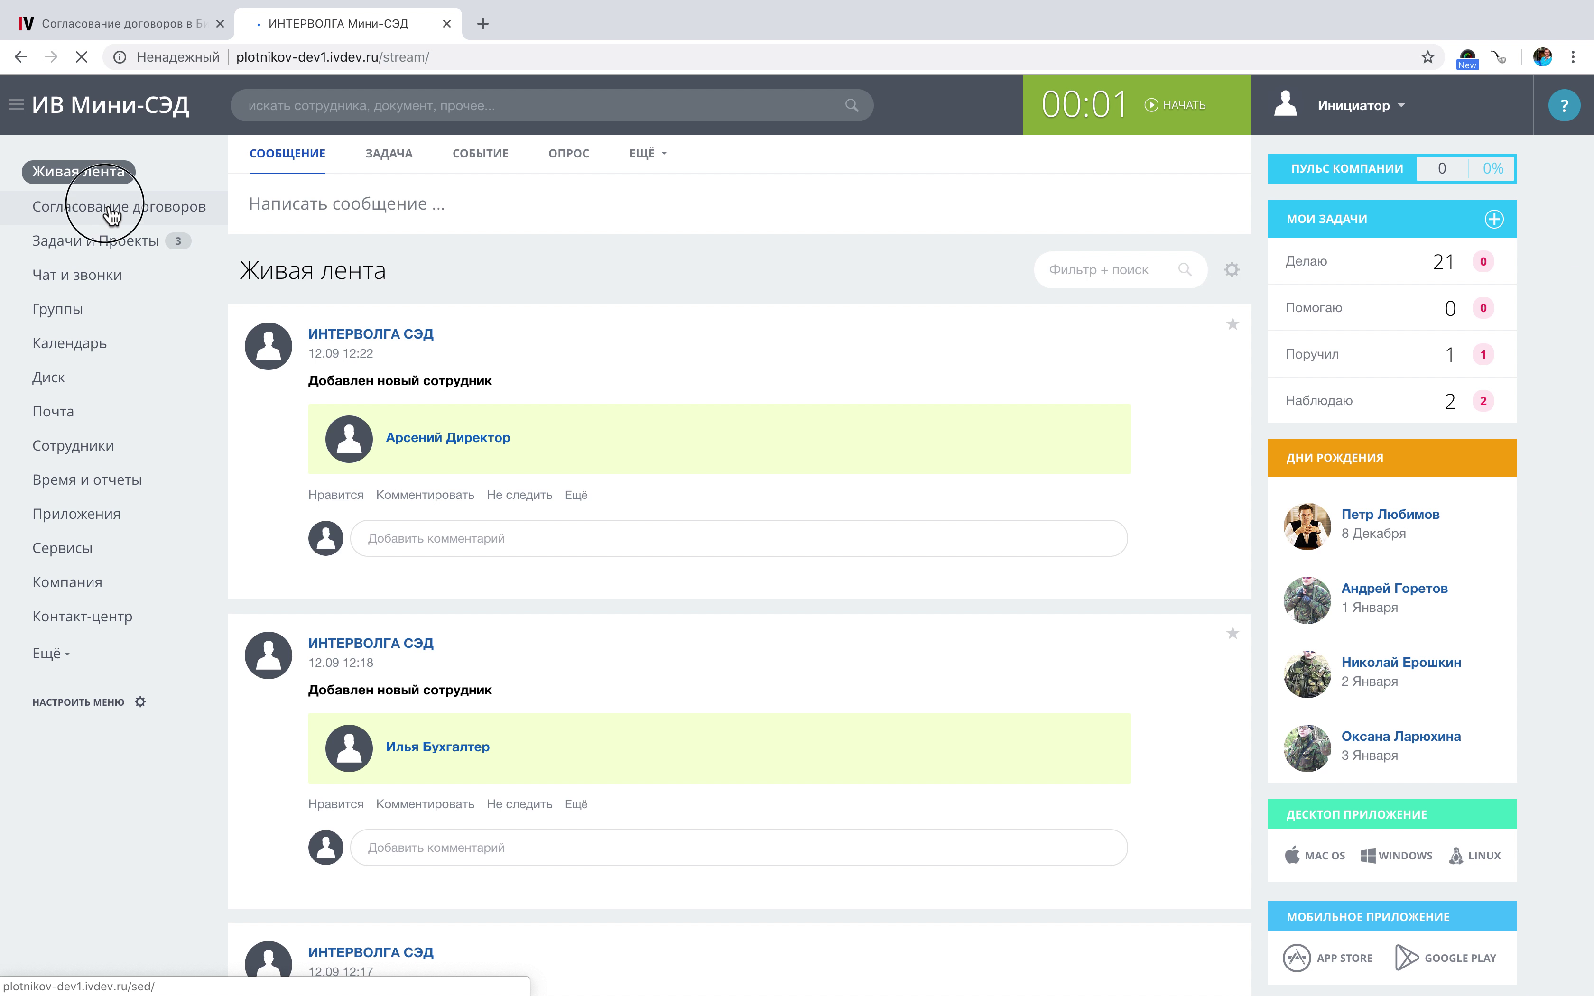
left_click(109, 208)
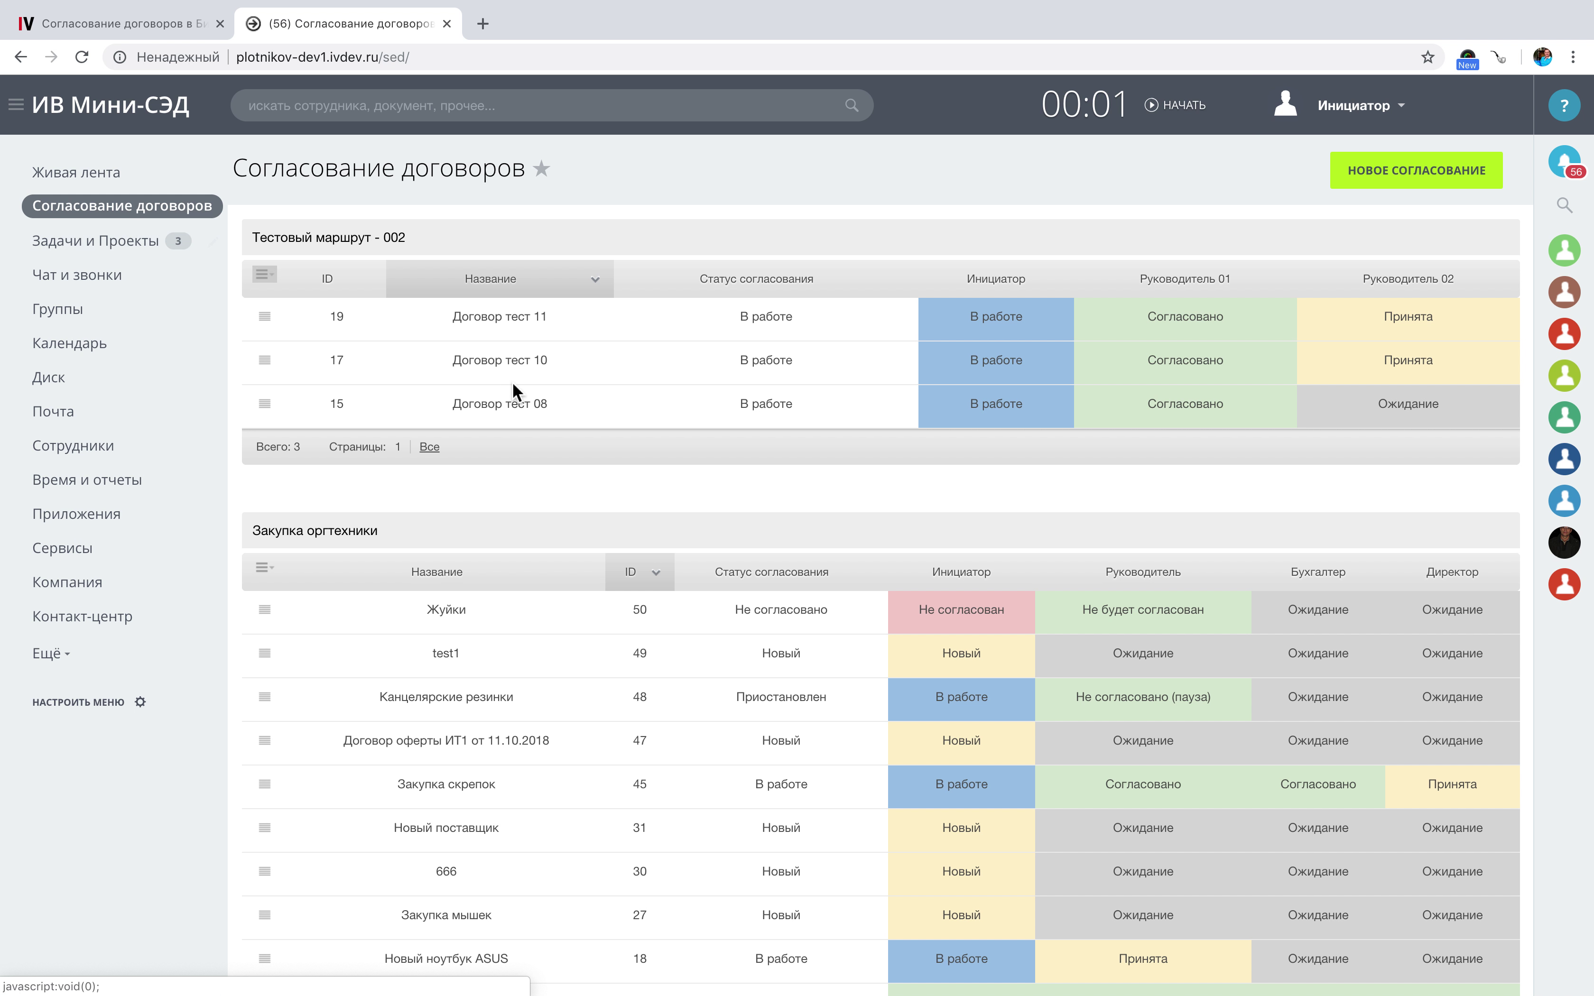
scroll(489, 393, "down", 10)
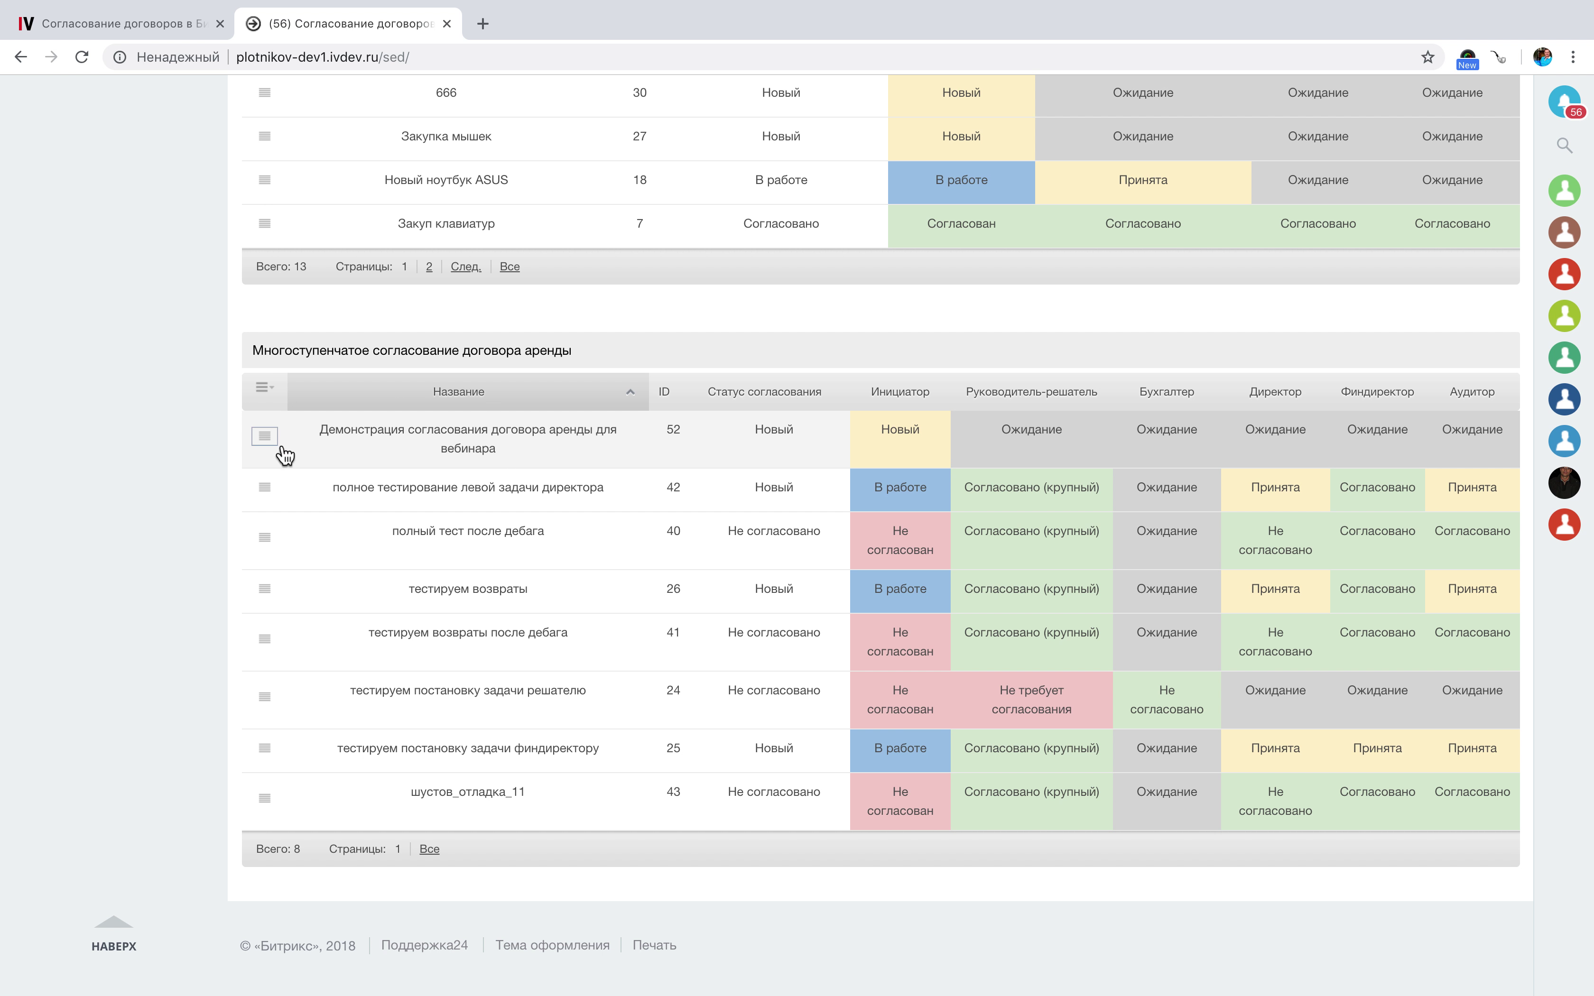
Open approval 52's sheet and review its six waiting participants.
left_click(488, 429)
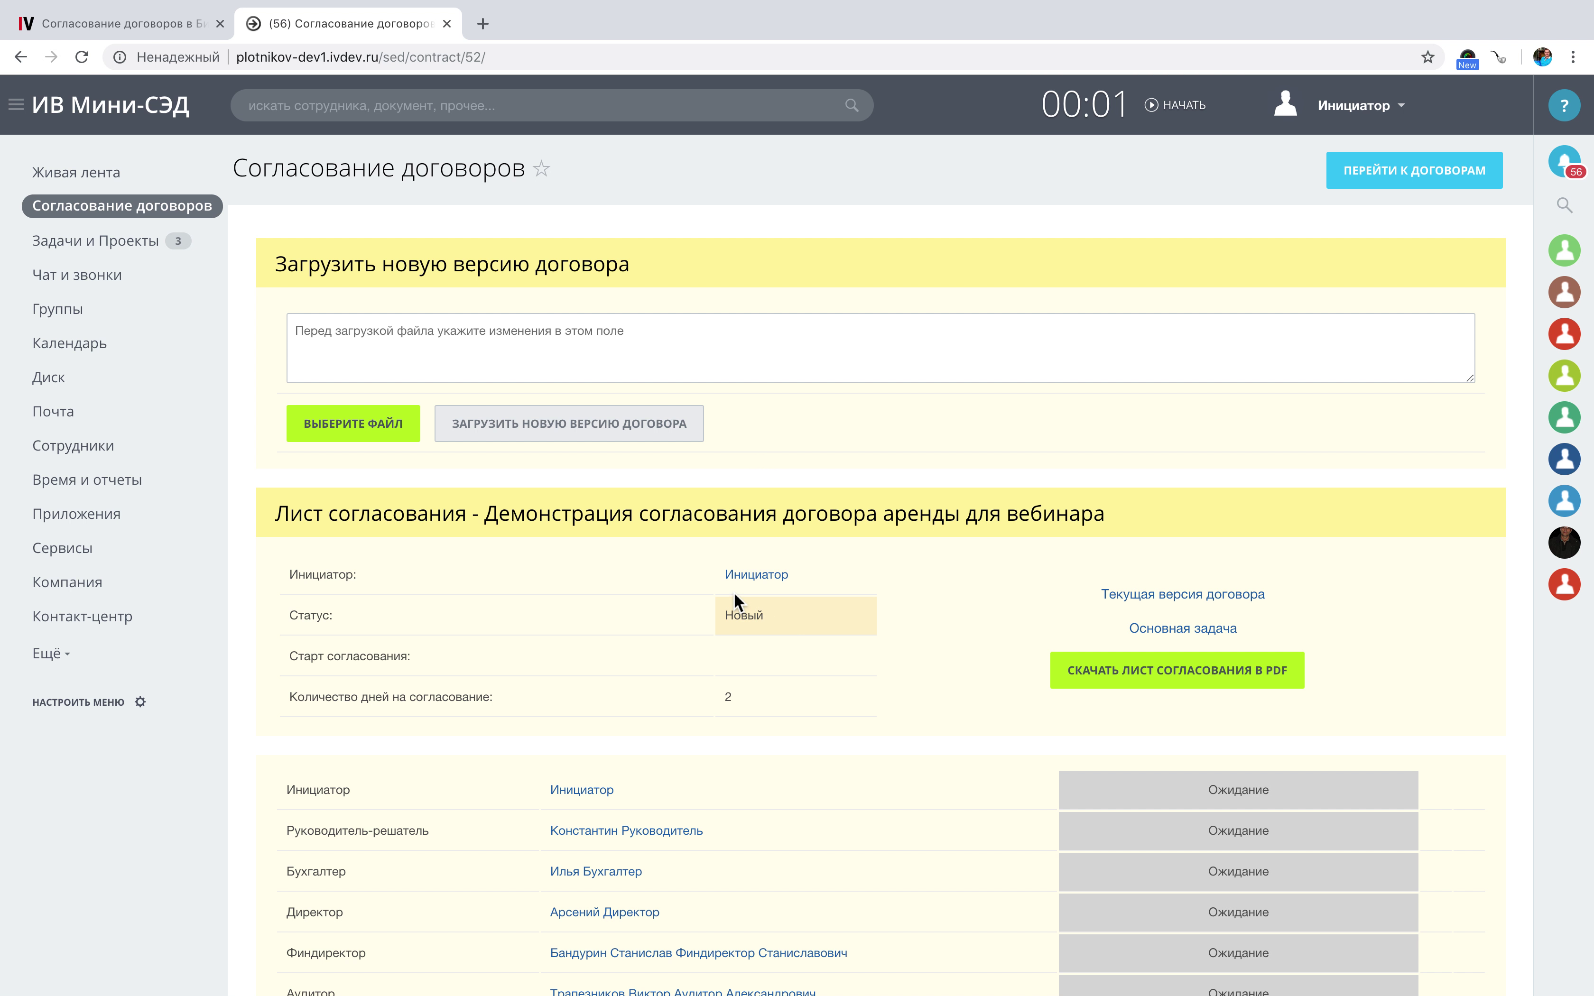
scroll(733, 591, "down", 6)
scroll(734, 591, "up", 5)
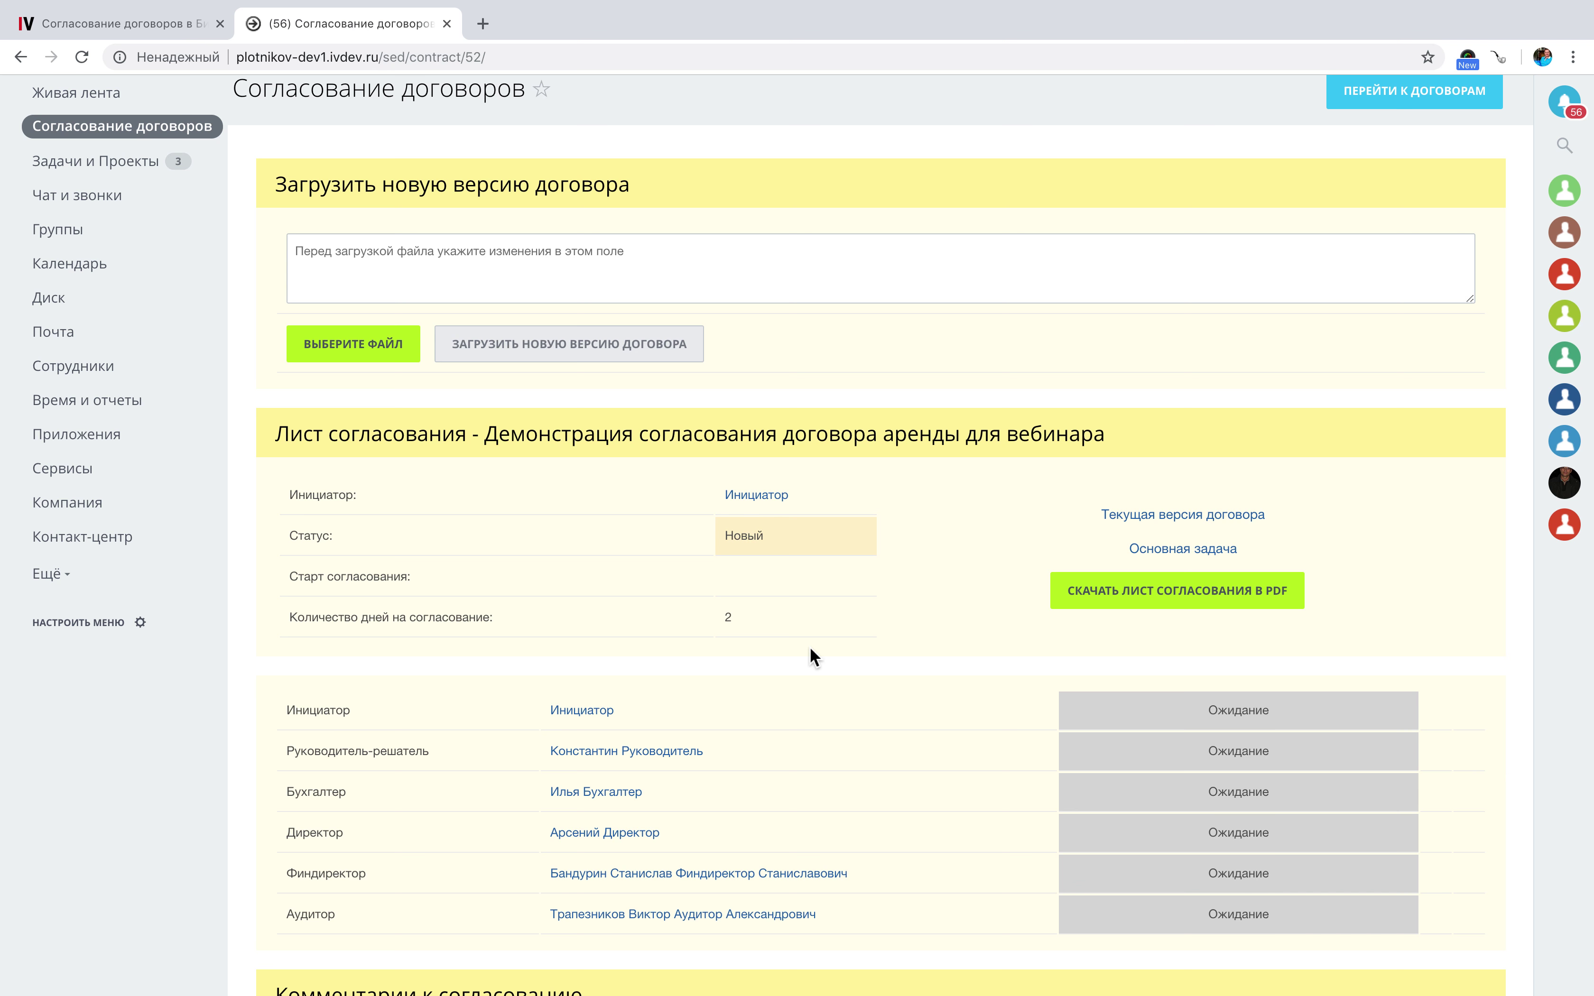
scroll(811, 651, "down", 5)
scroll(810, 646, "up", 5)
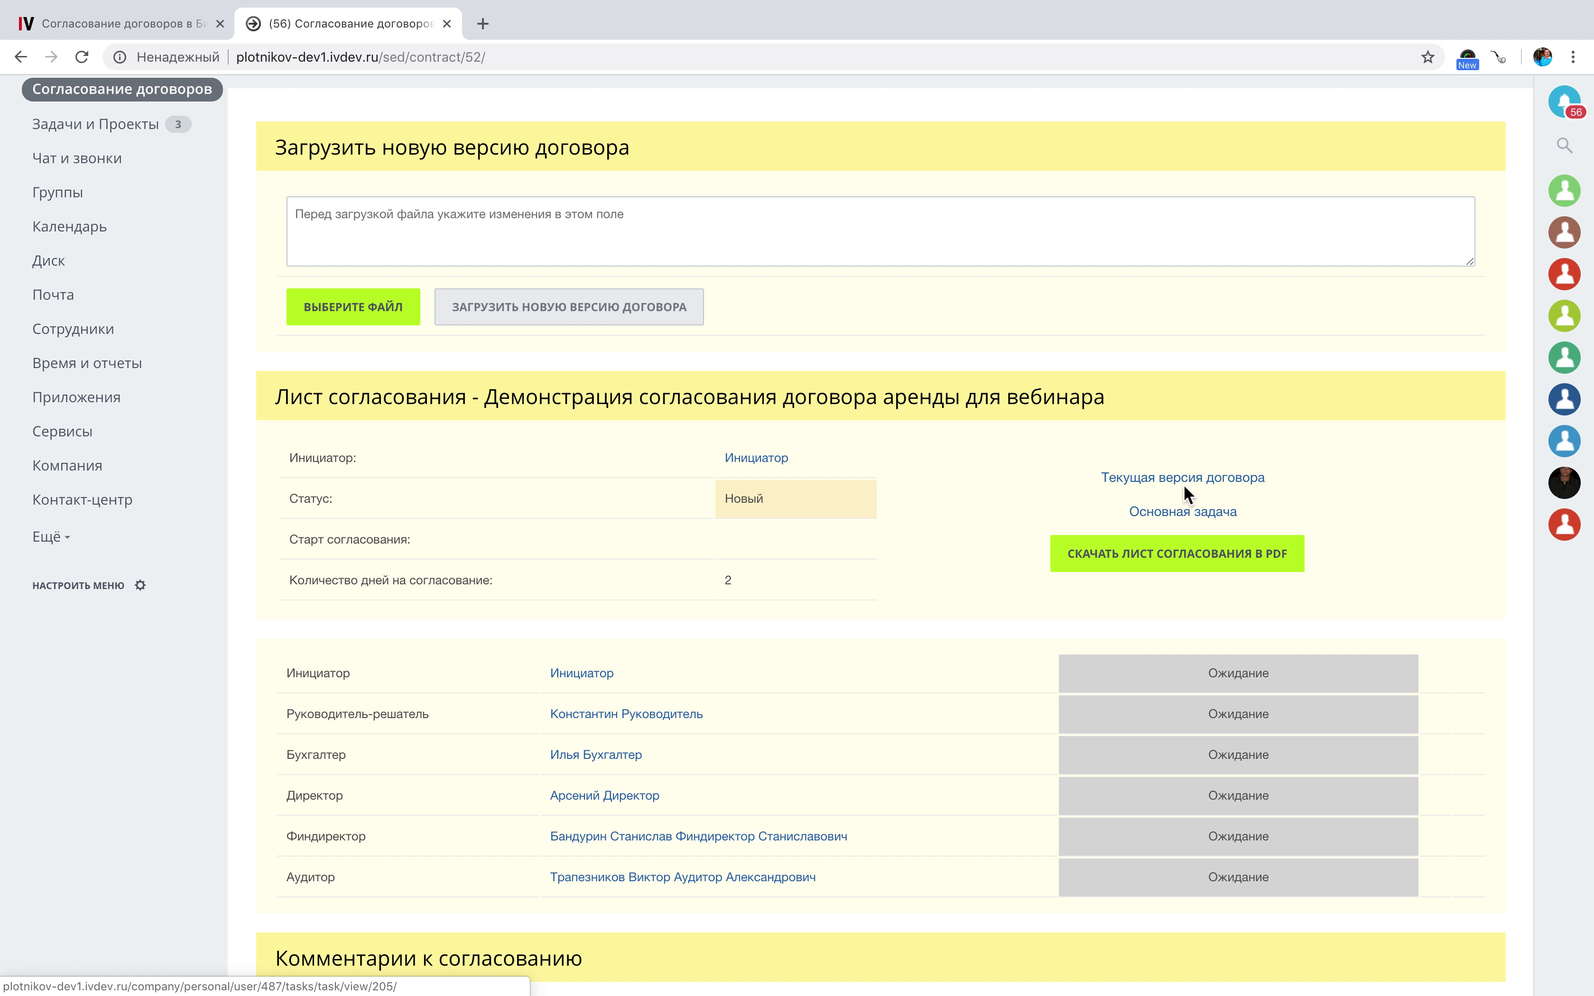
Launch approval 52 from its main task, then switch to the accountant's browser window.
left_click(1175, 512)
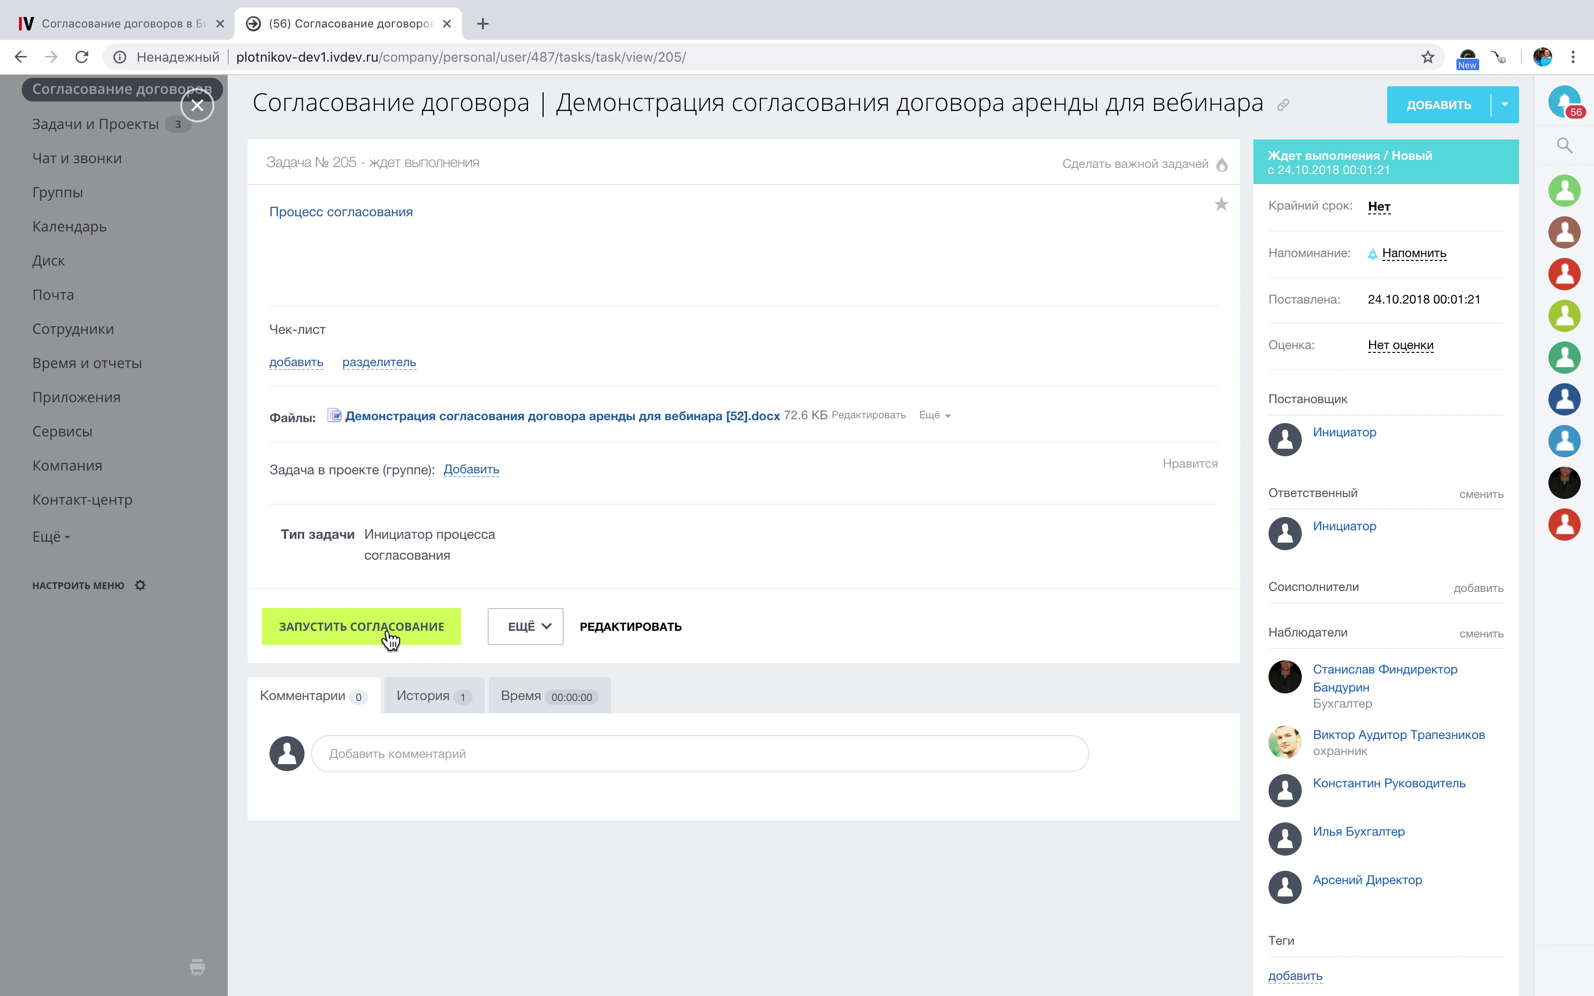
left_click(384, 628)
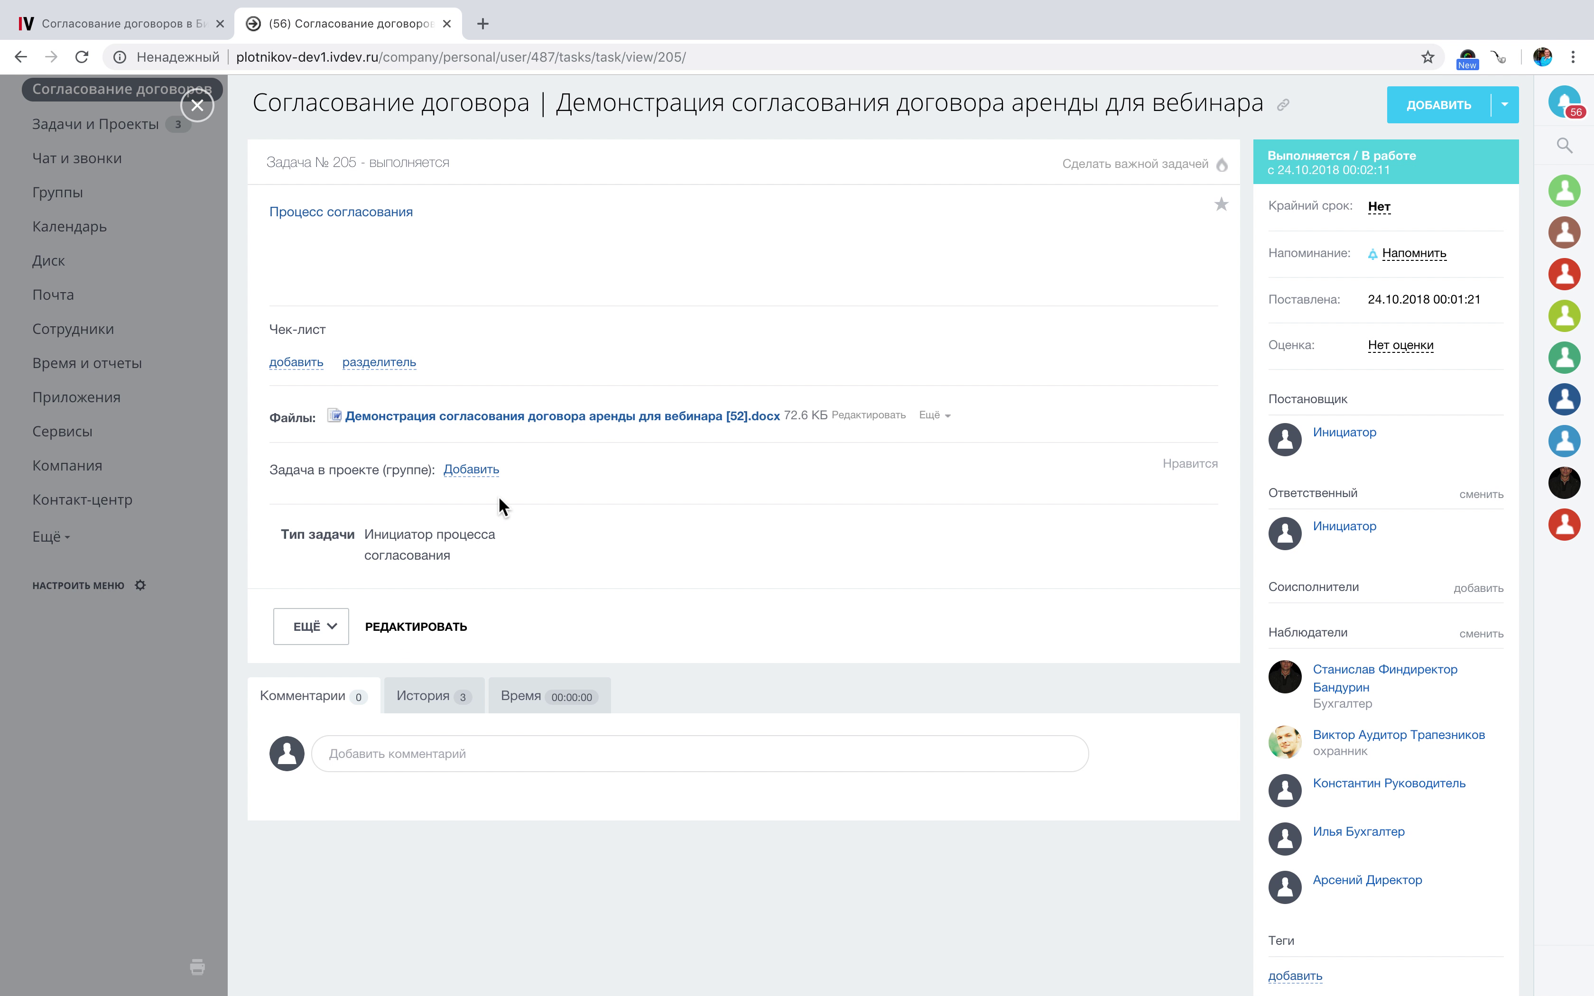
left_click(197, 105)
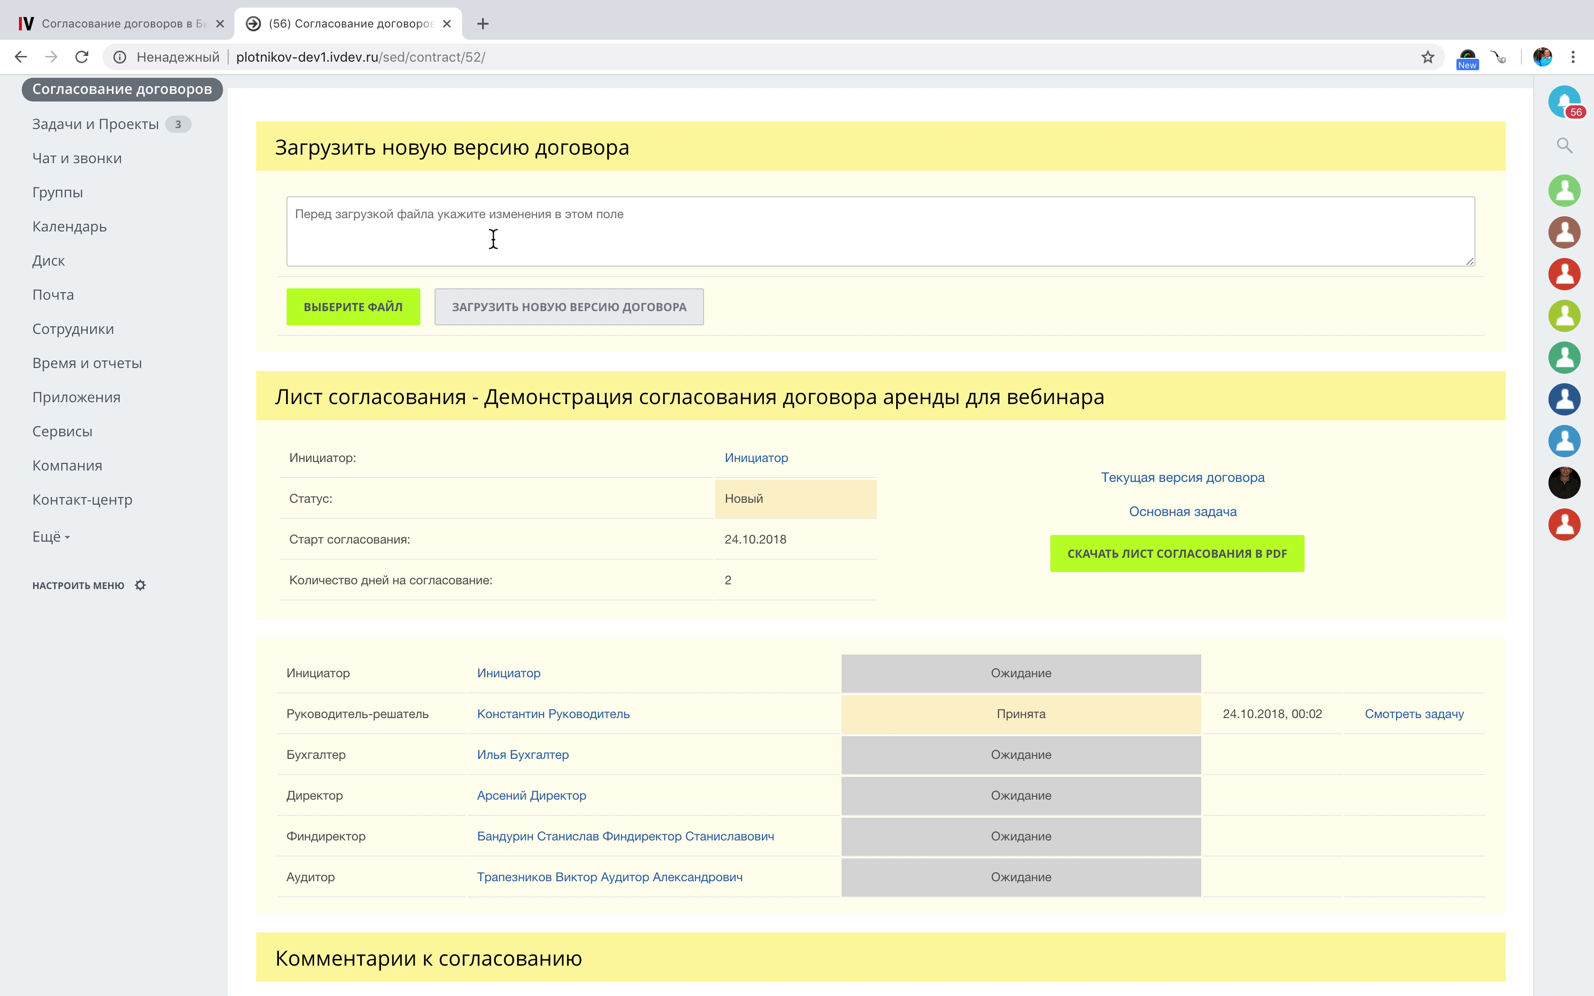
key("ctrl+Right")
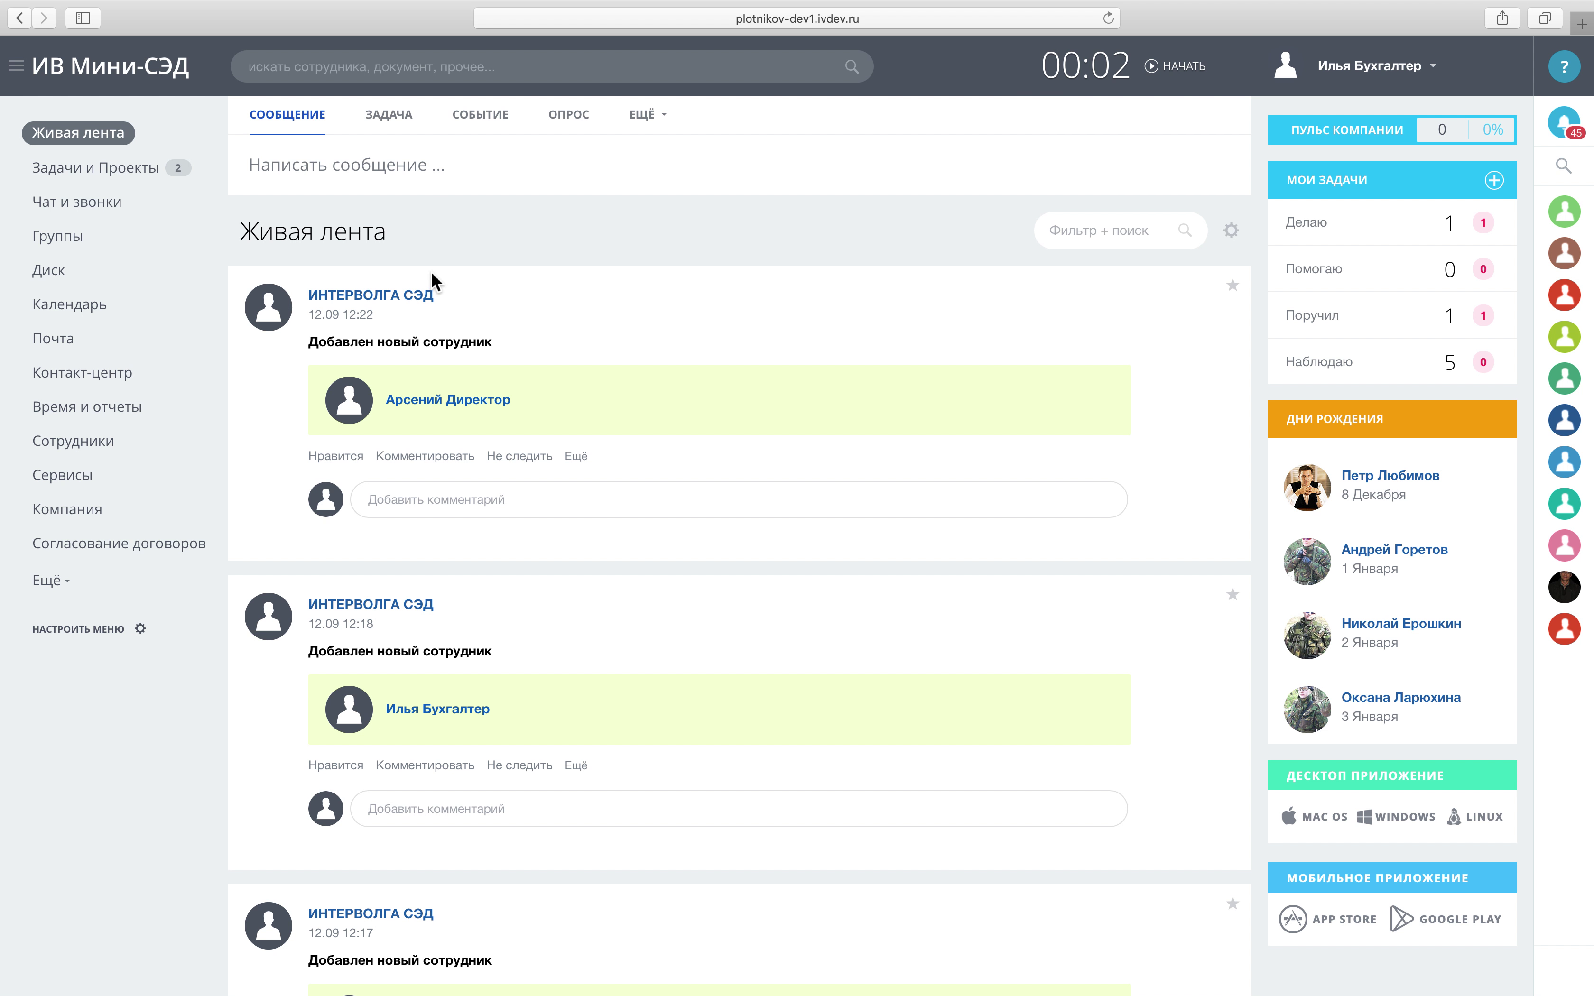
Back in the decision-maker's window, open task #206 «Прошу выбрать тип договора» from notifications.
key("ctrl+Right")
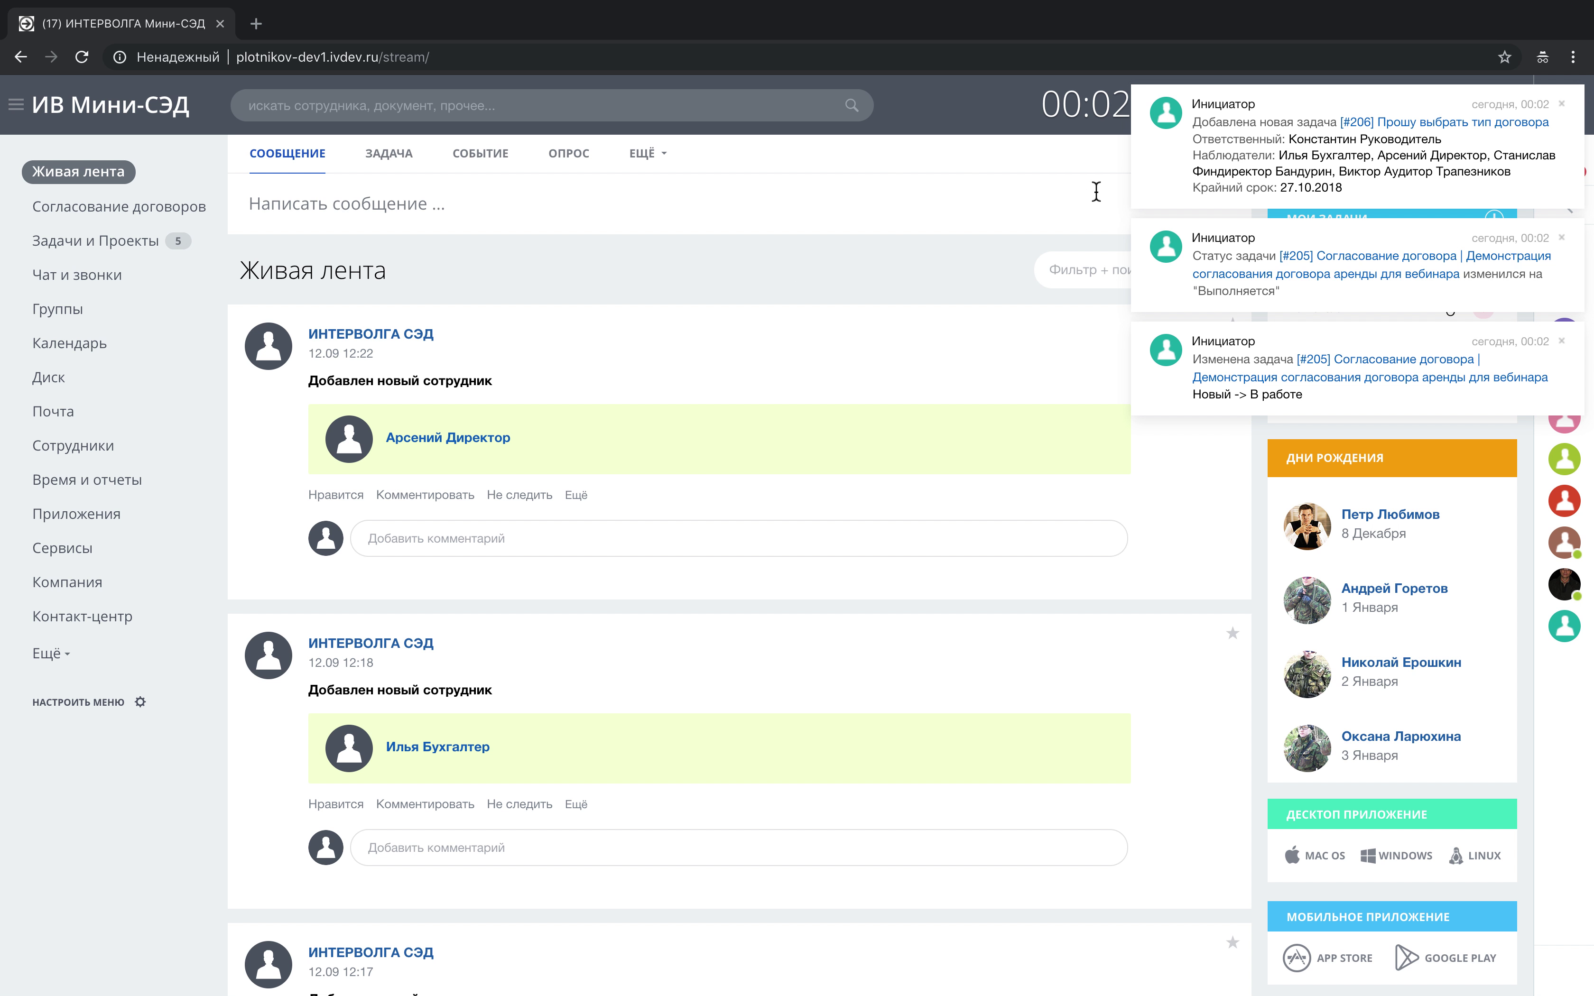
left_click(1391, 125)
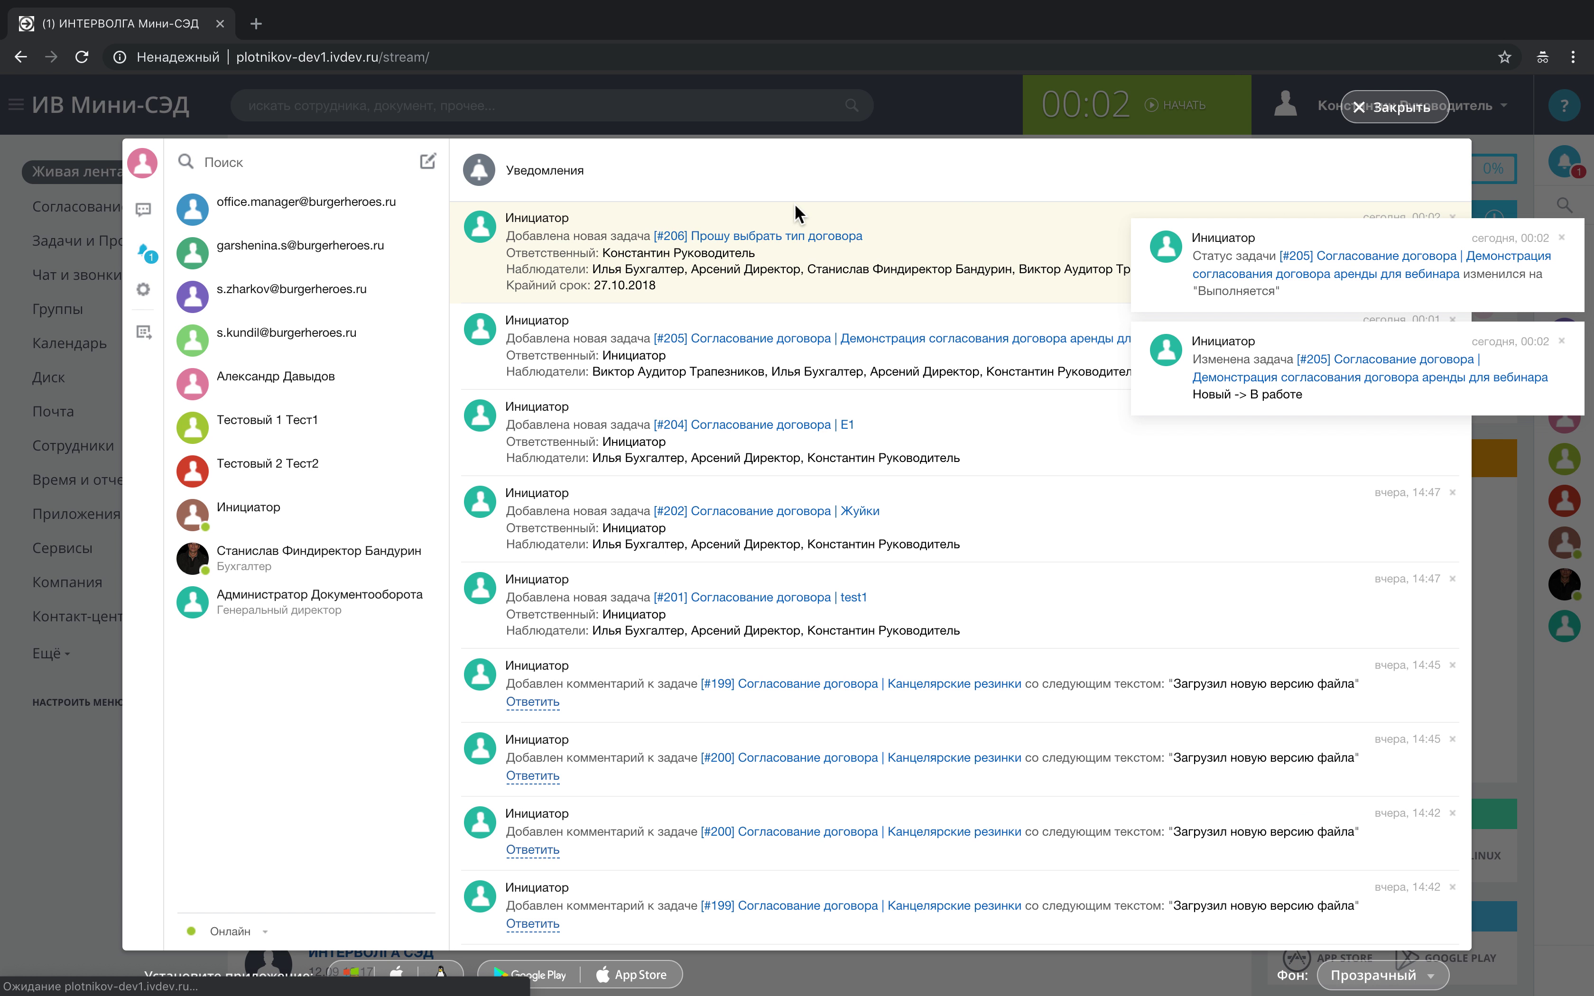
left_click(777, 236)
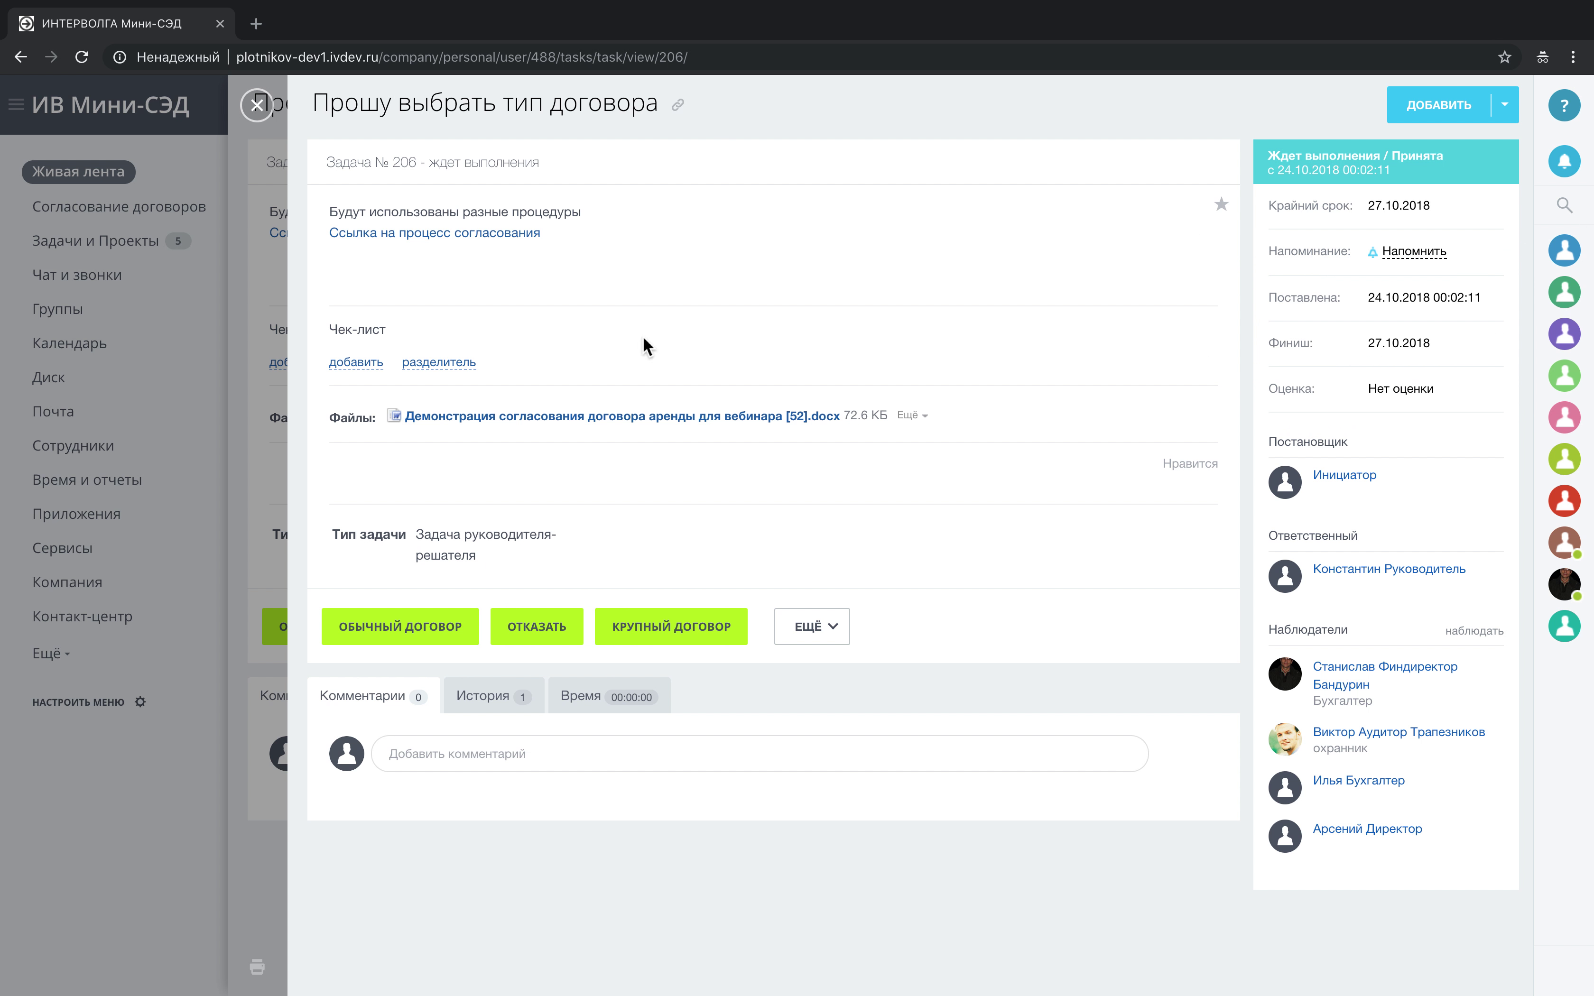
Close the extra task view and open approval 52's linked sheet.
left_click(256, 105)
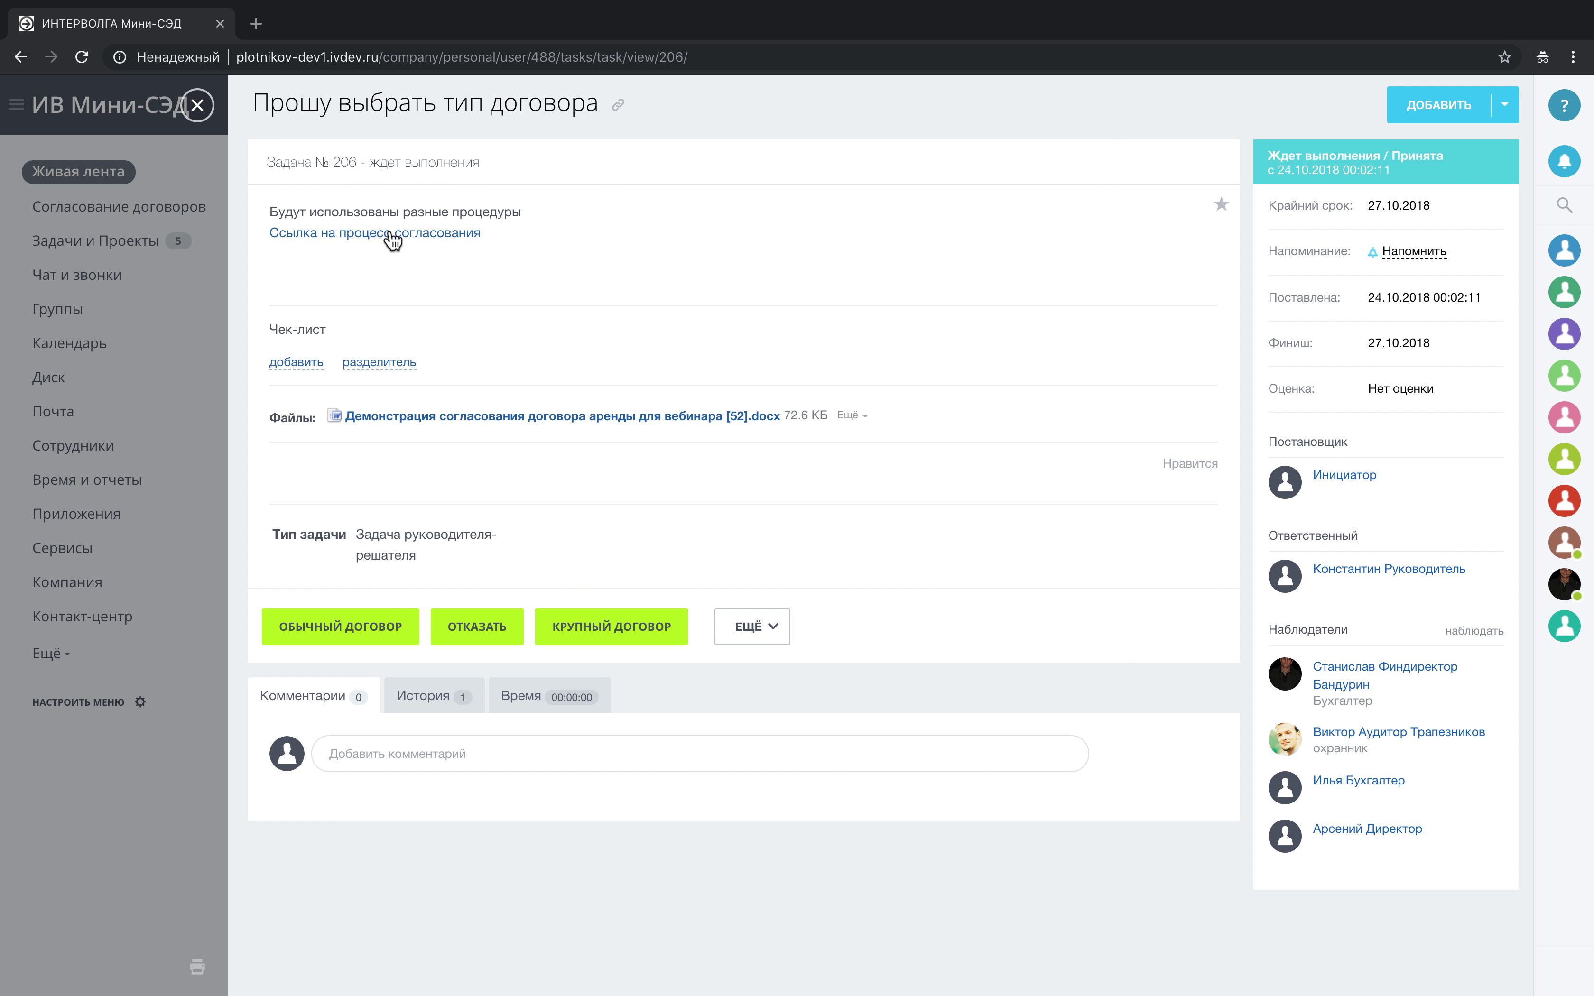
left_click(389, 234)
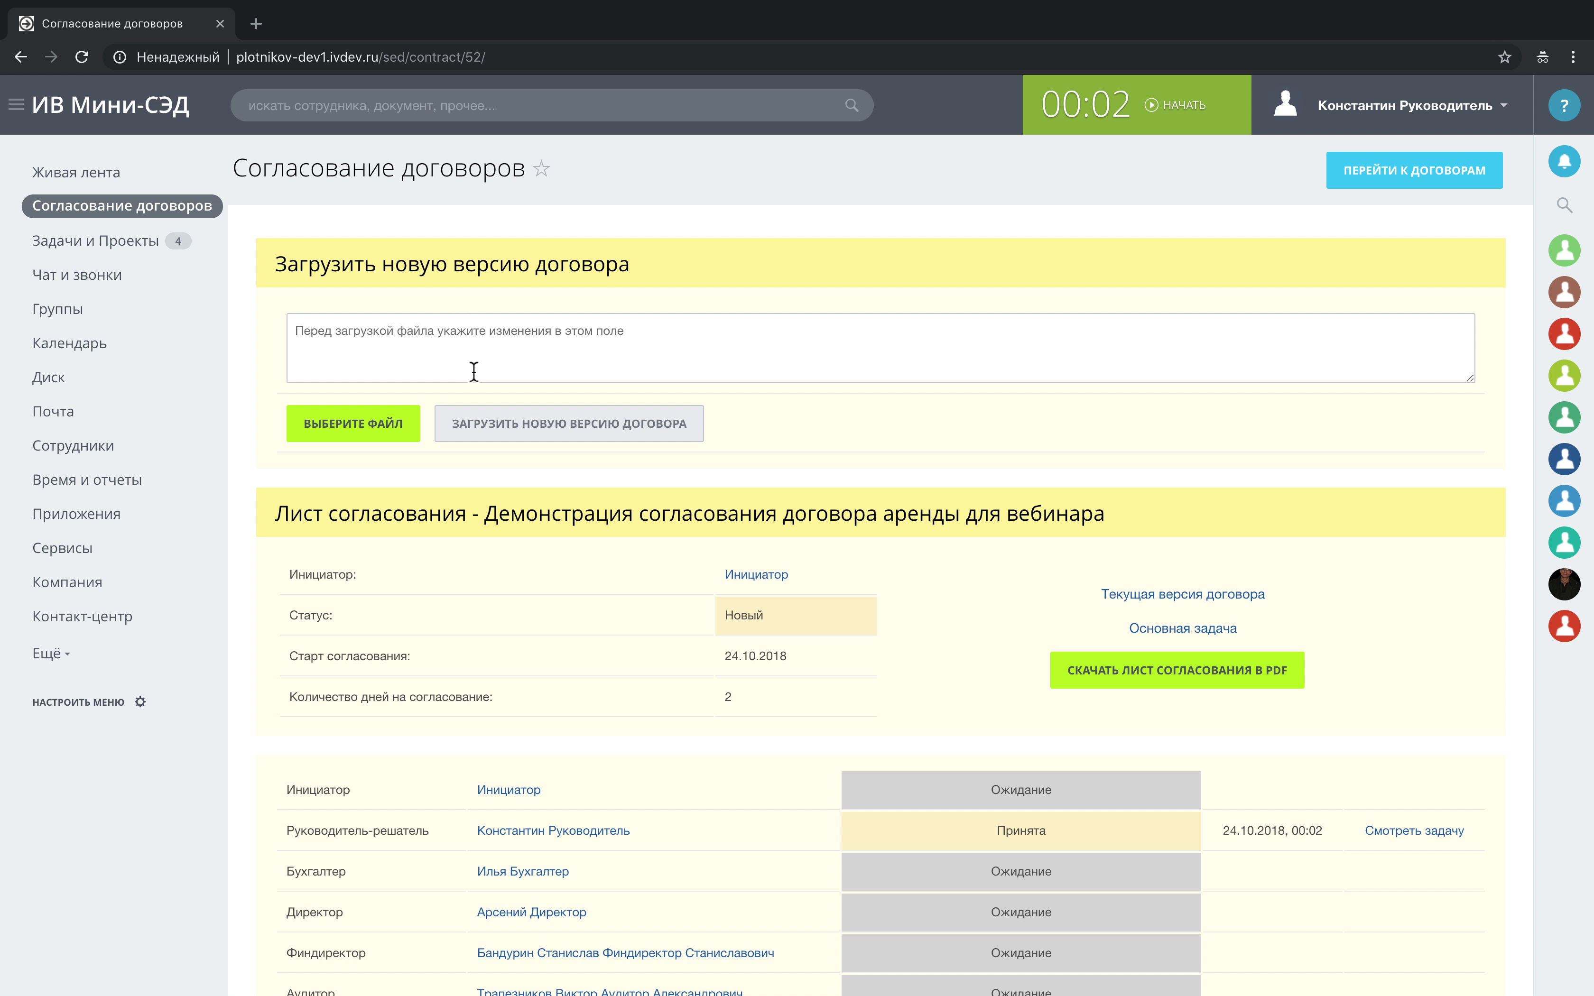
scroll(472, 371, "down", 6)
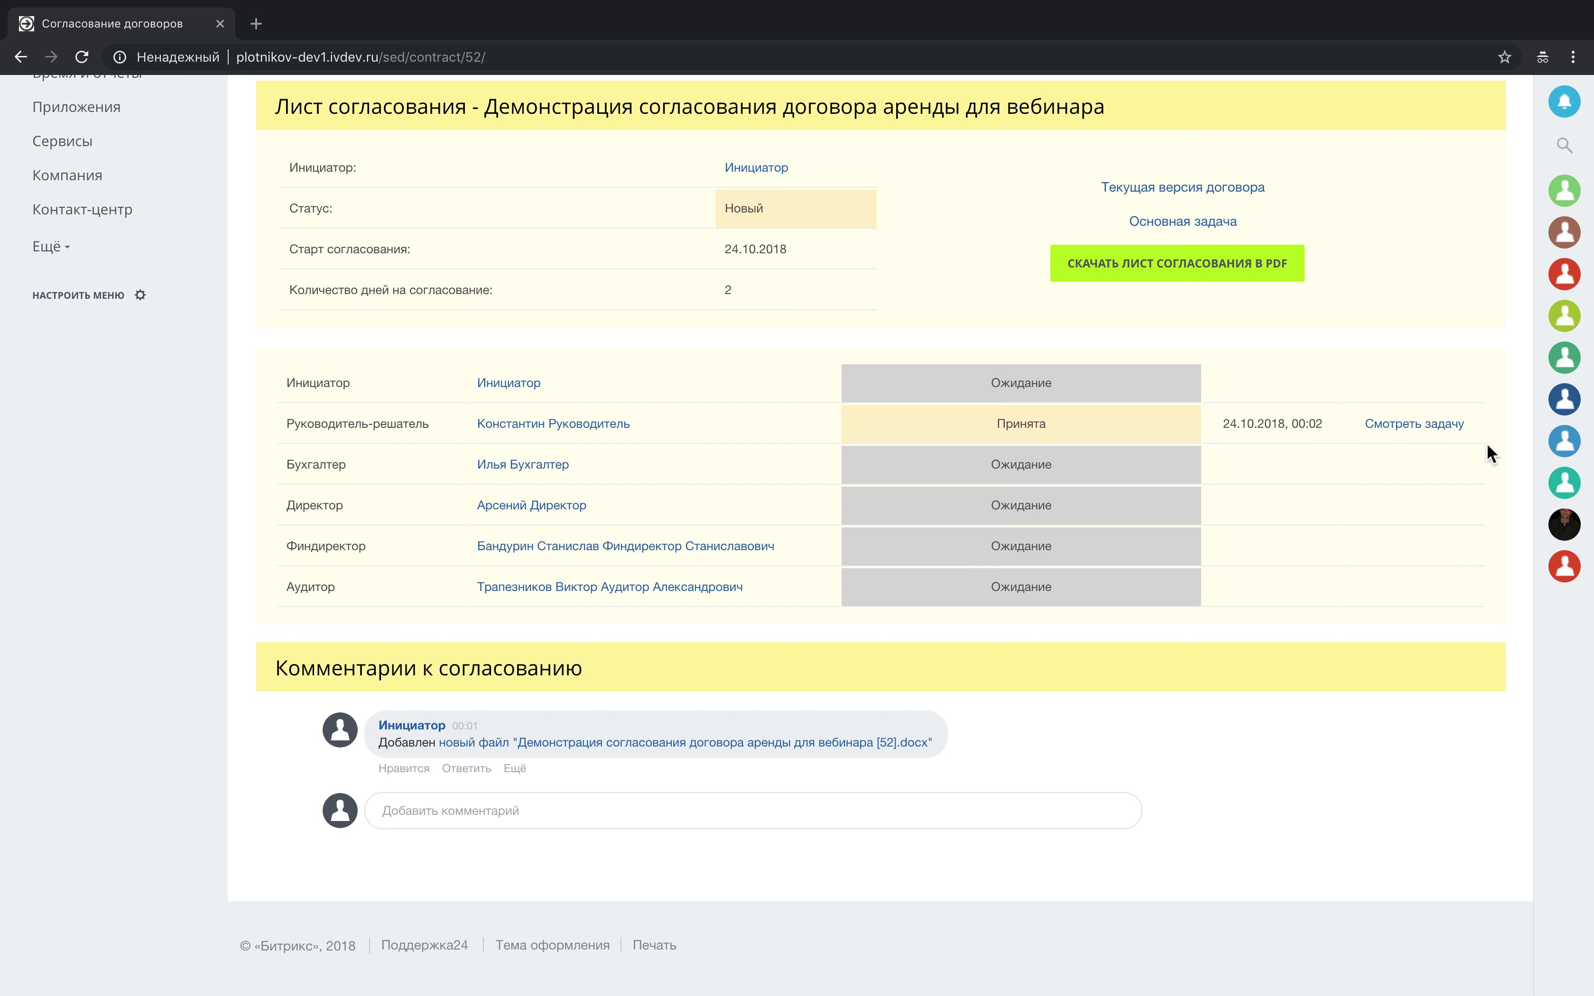
Complete task 206 as Согласовано (крупный) and switch to the finance director's window.
left_click(1419, 425)
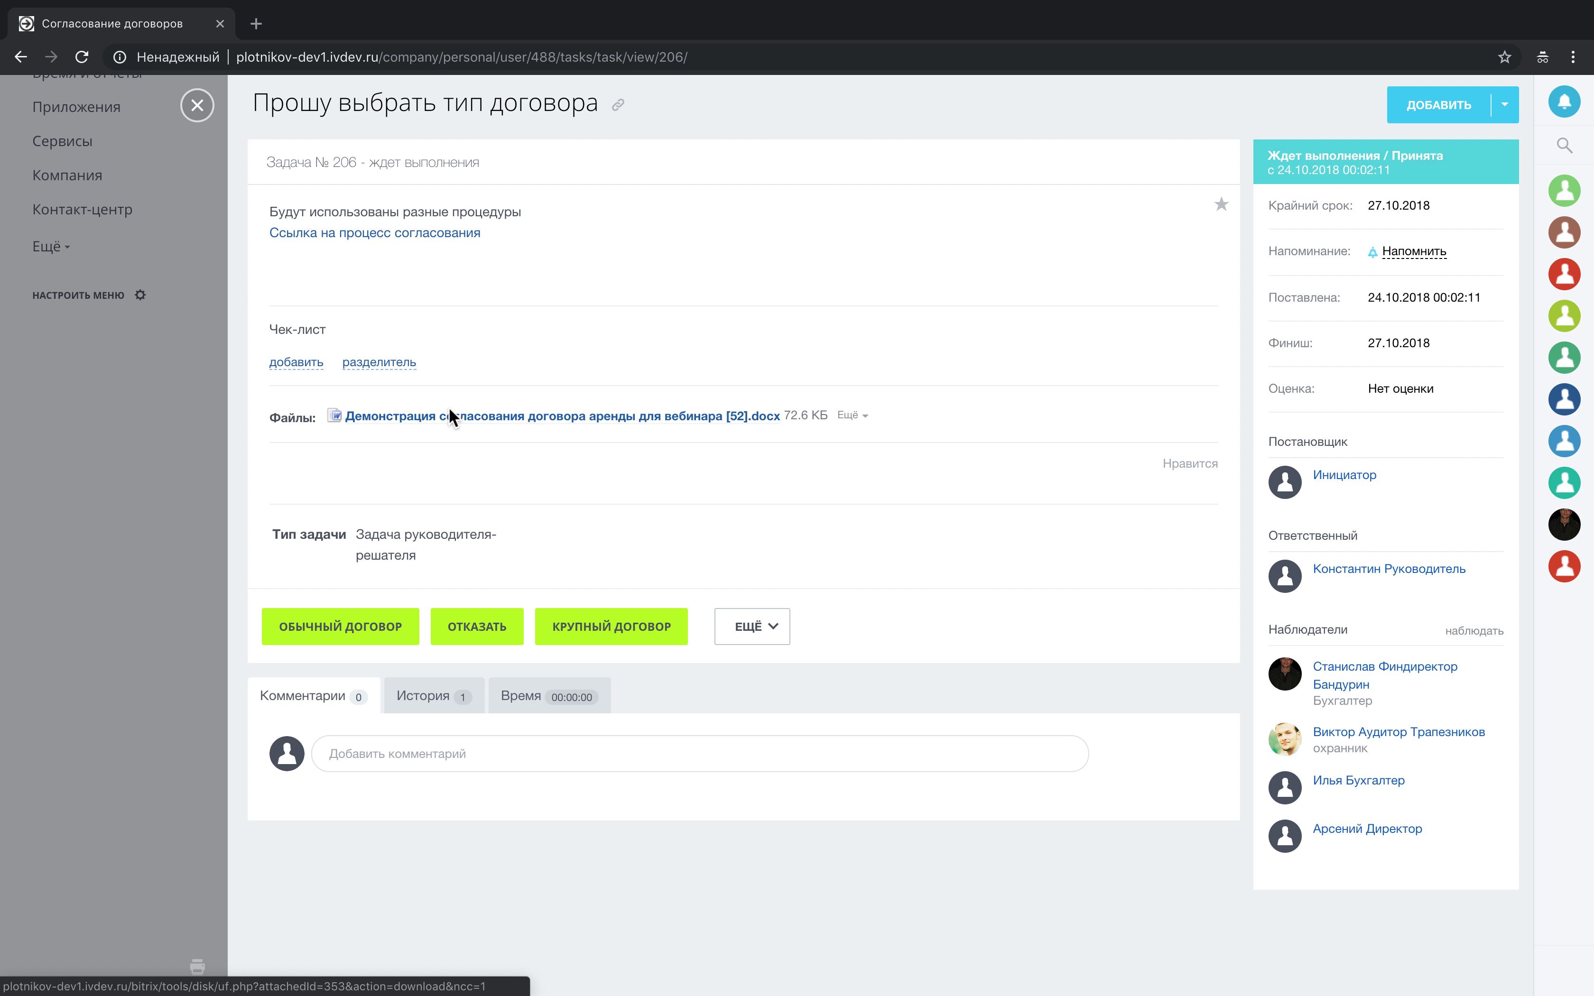
left_click(582, 632)
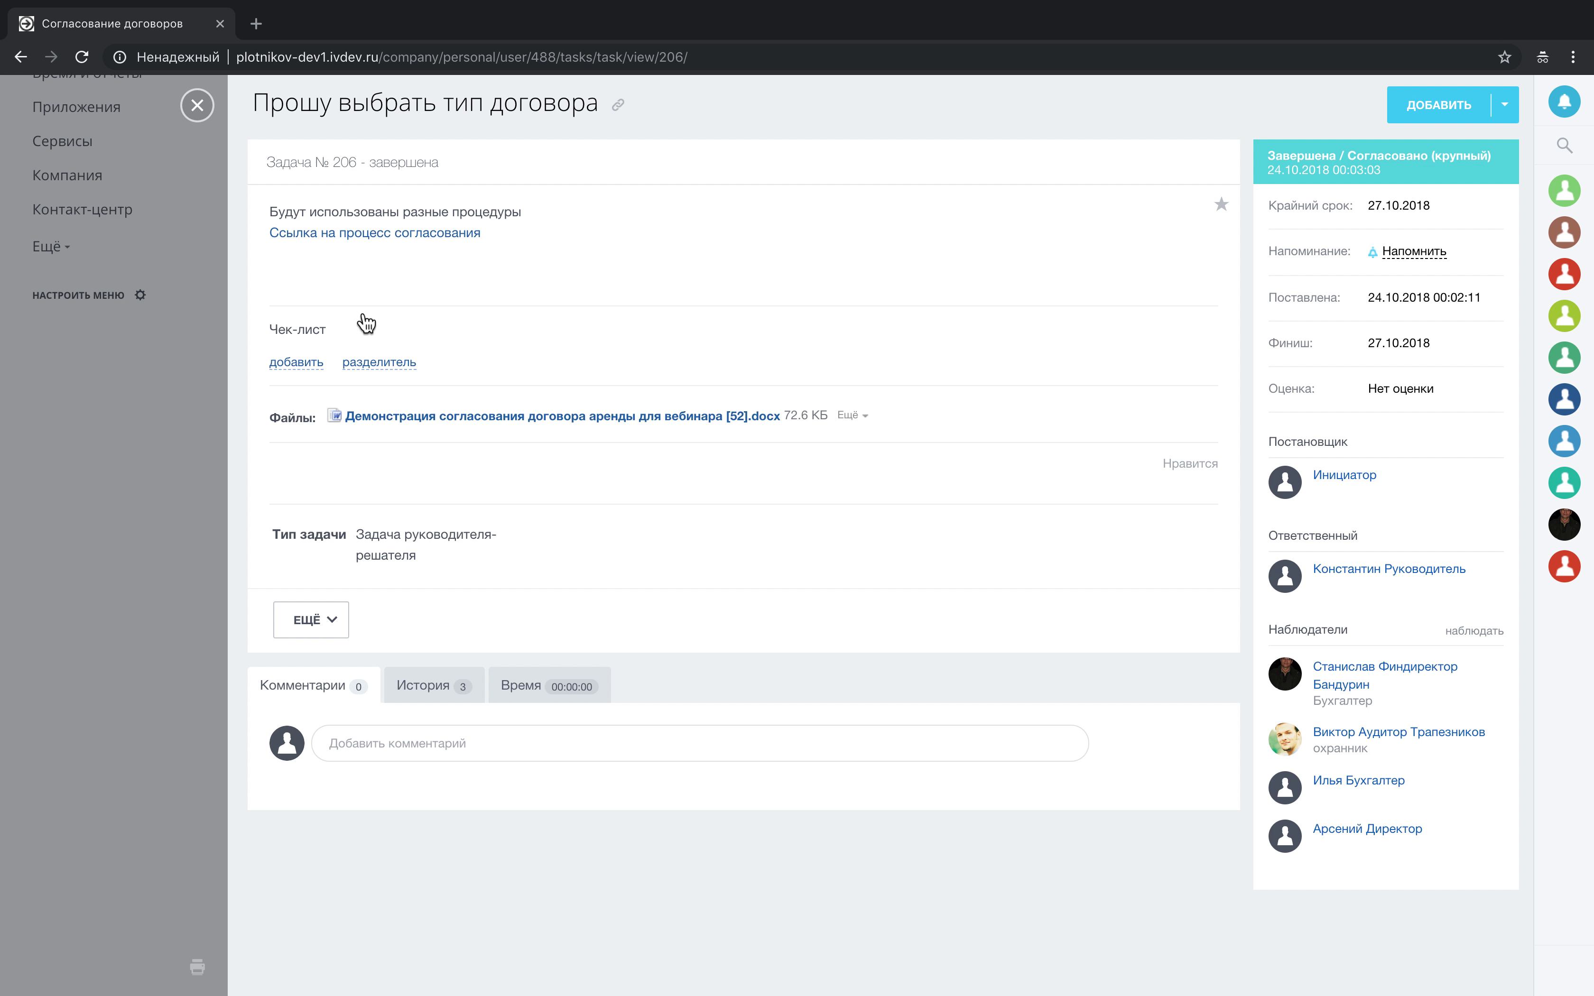
left_click(198, 105)
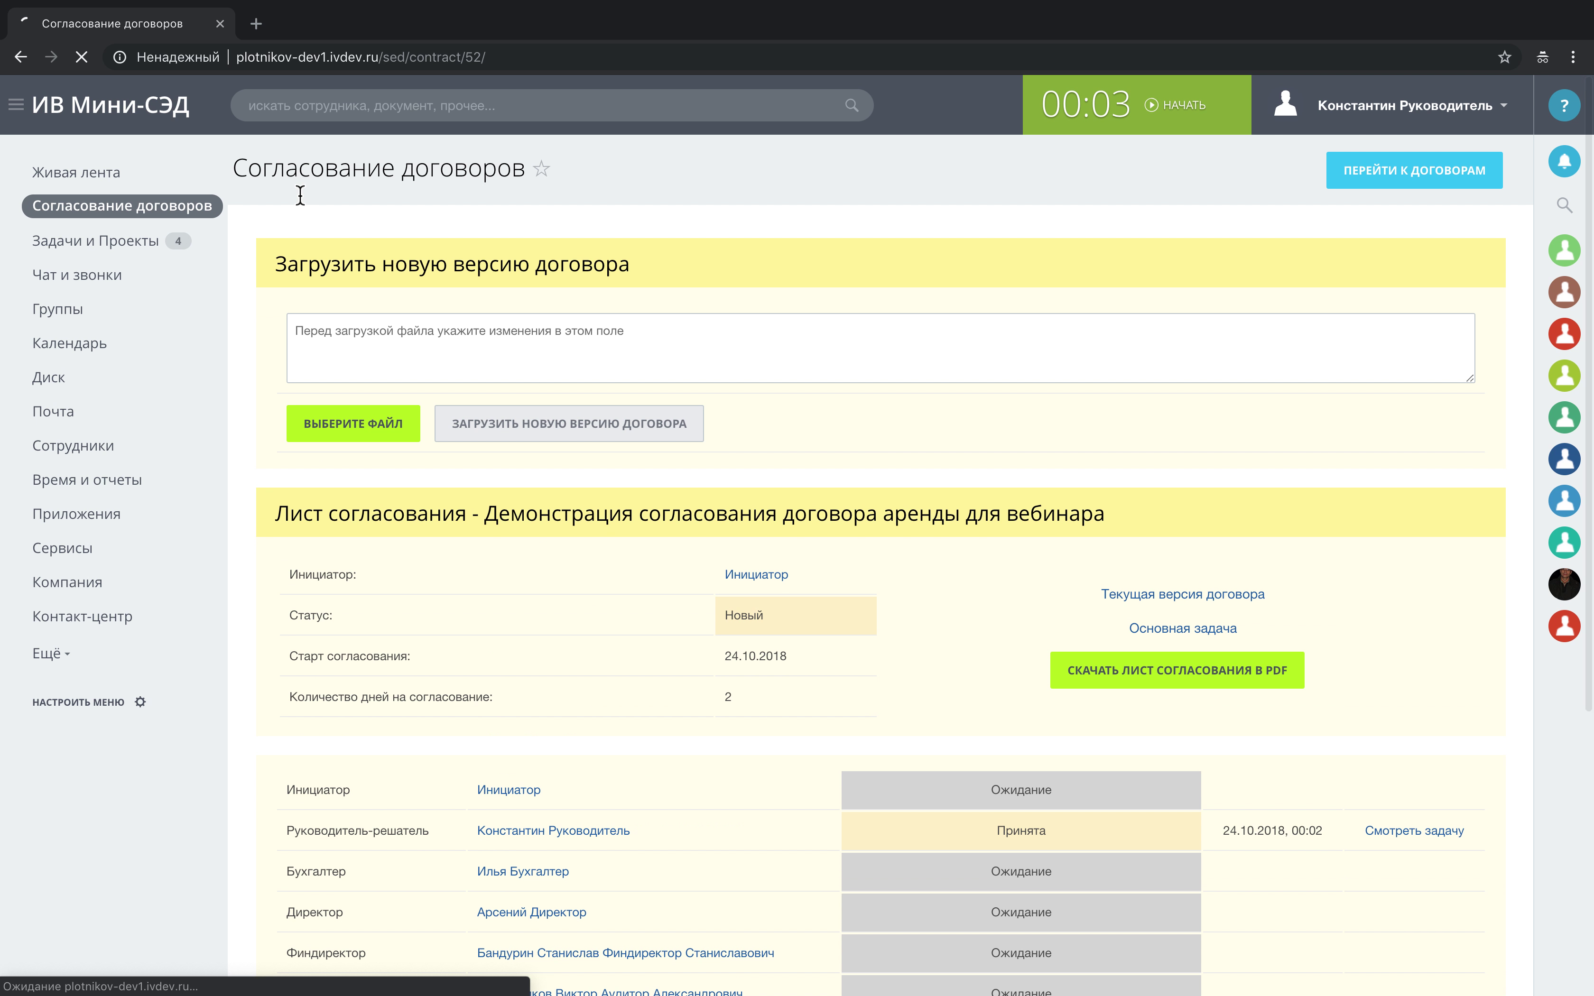
scroll(309, 232, "down", 5)
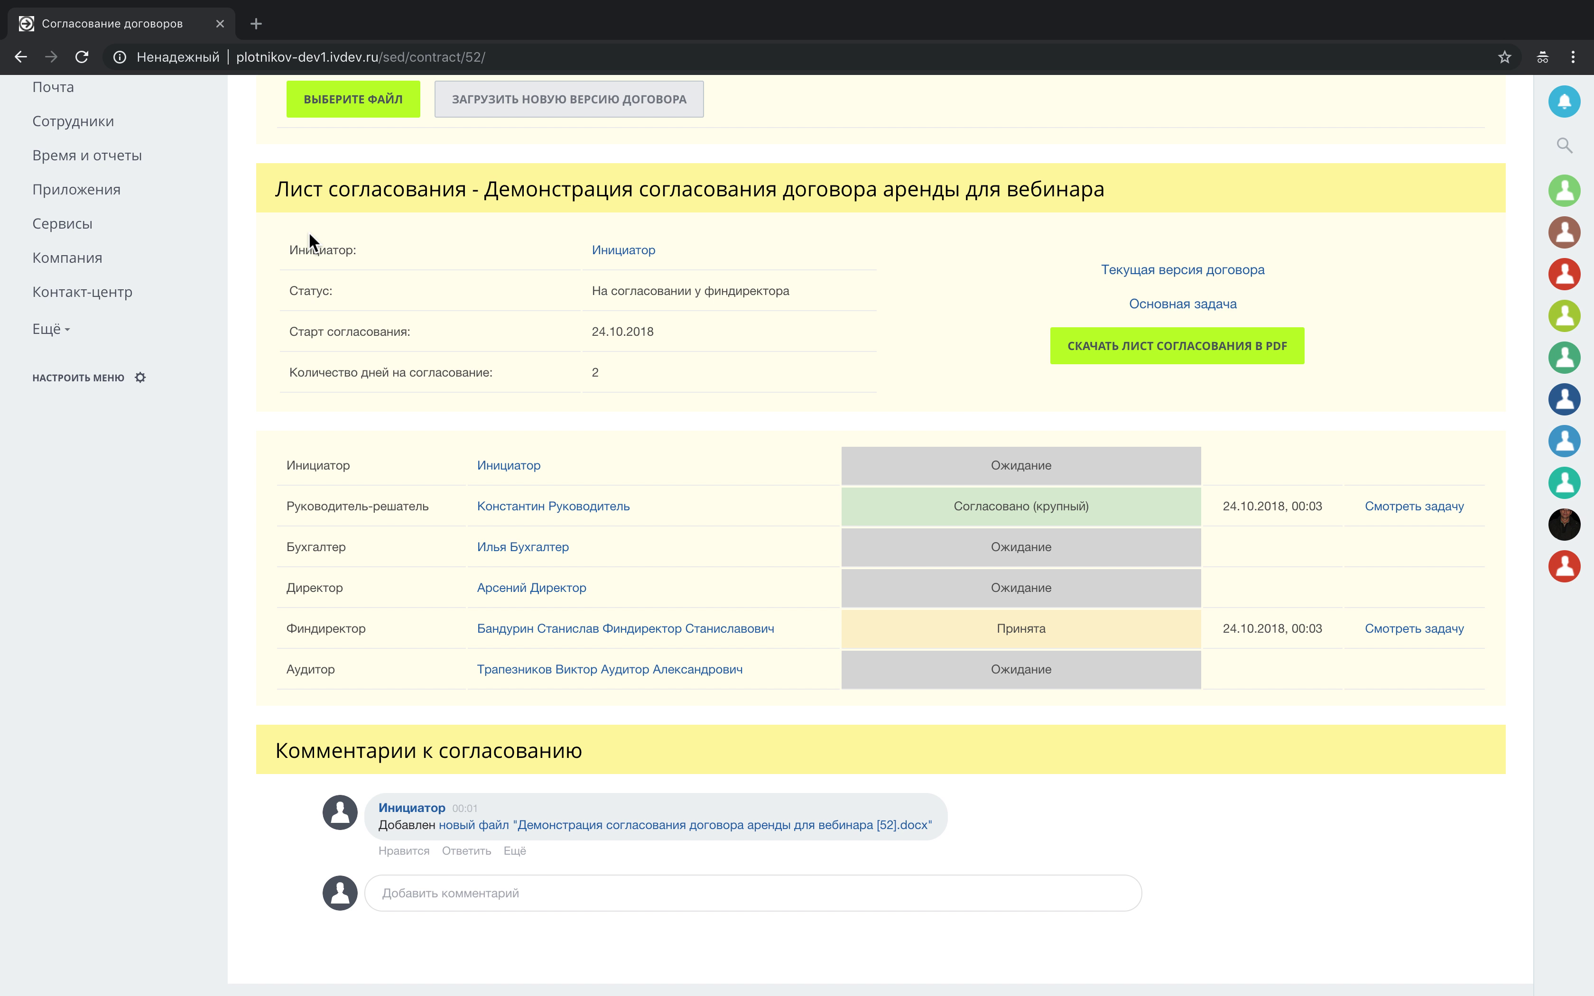
key("super+Tab")
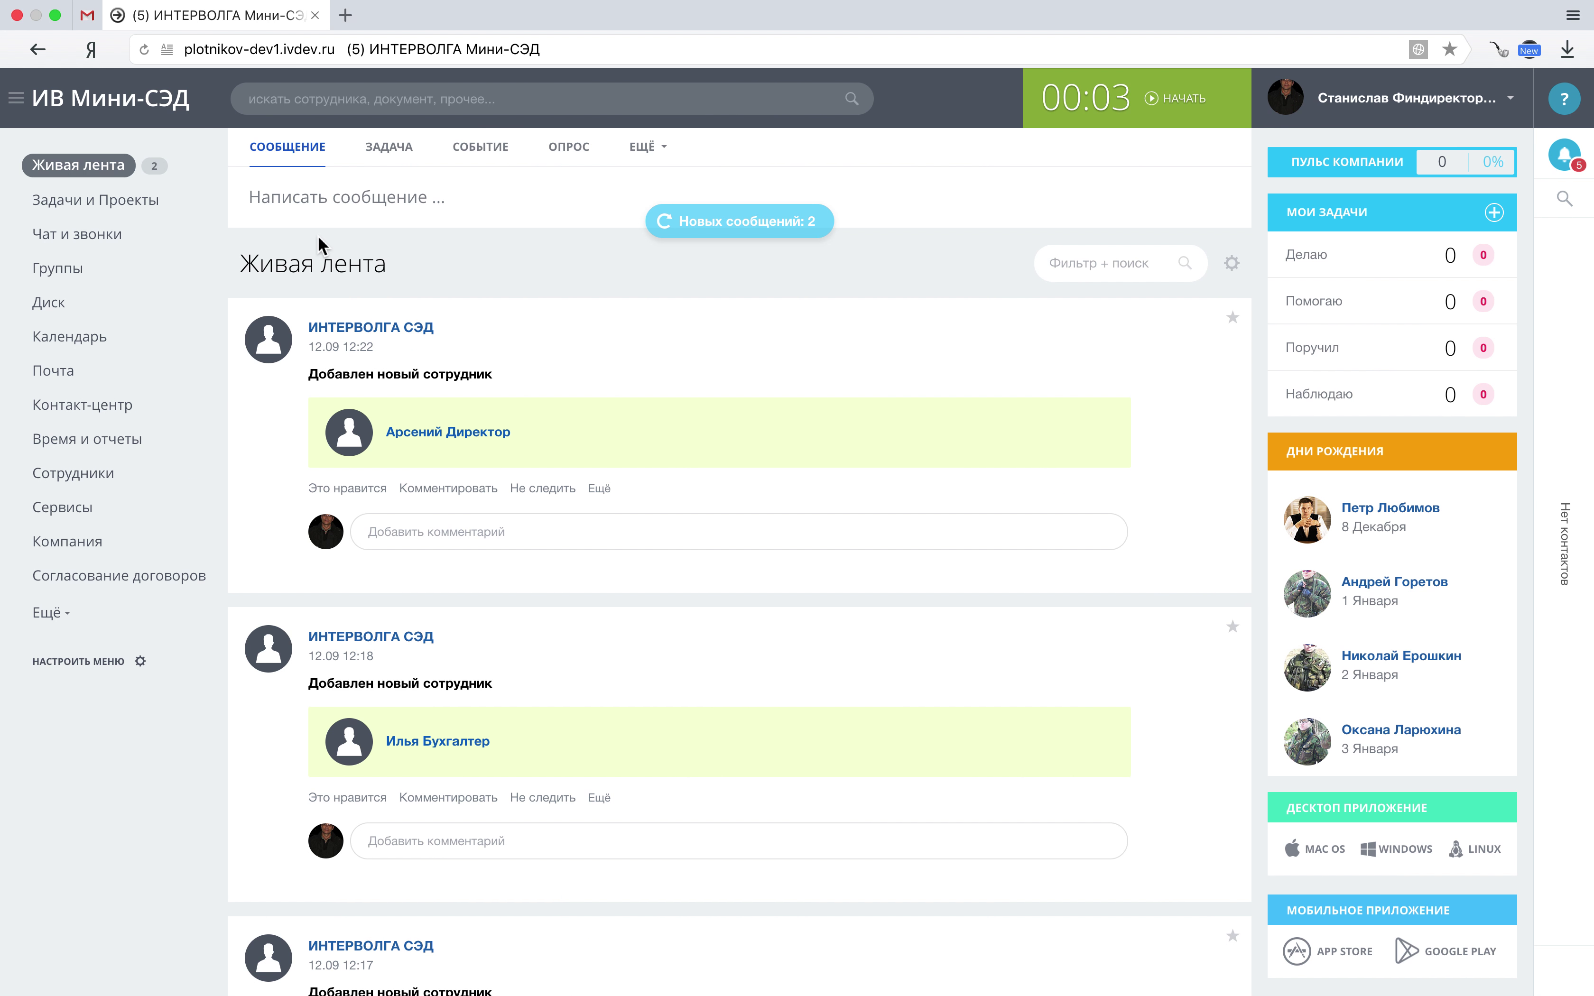
As finance director, approve task #207 for the «Крупный» procedure from the refreshed feed.
key("super+r")
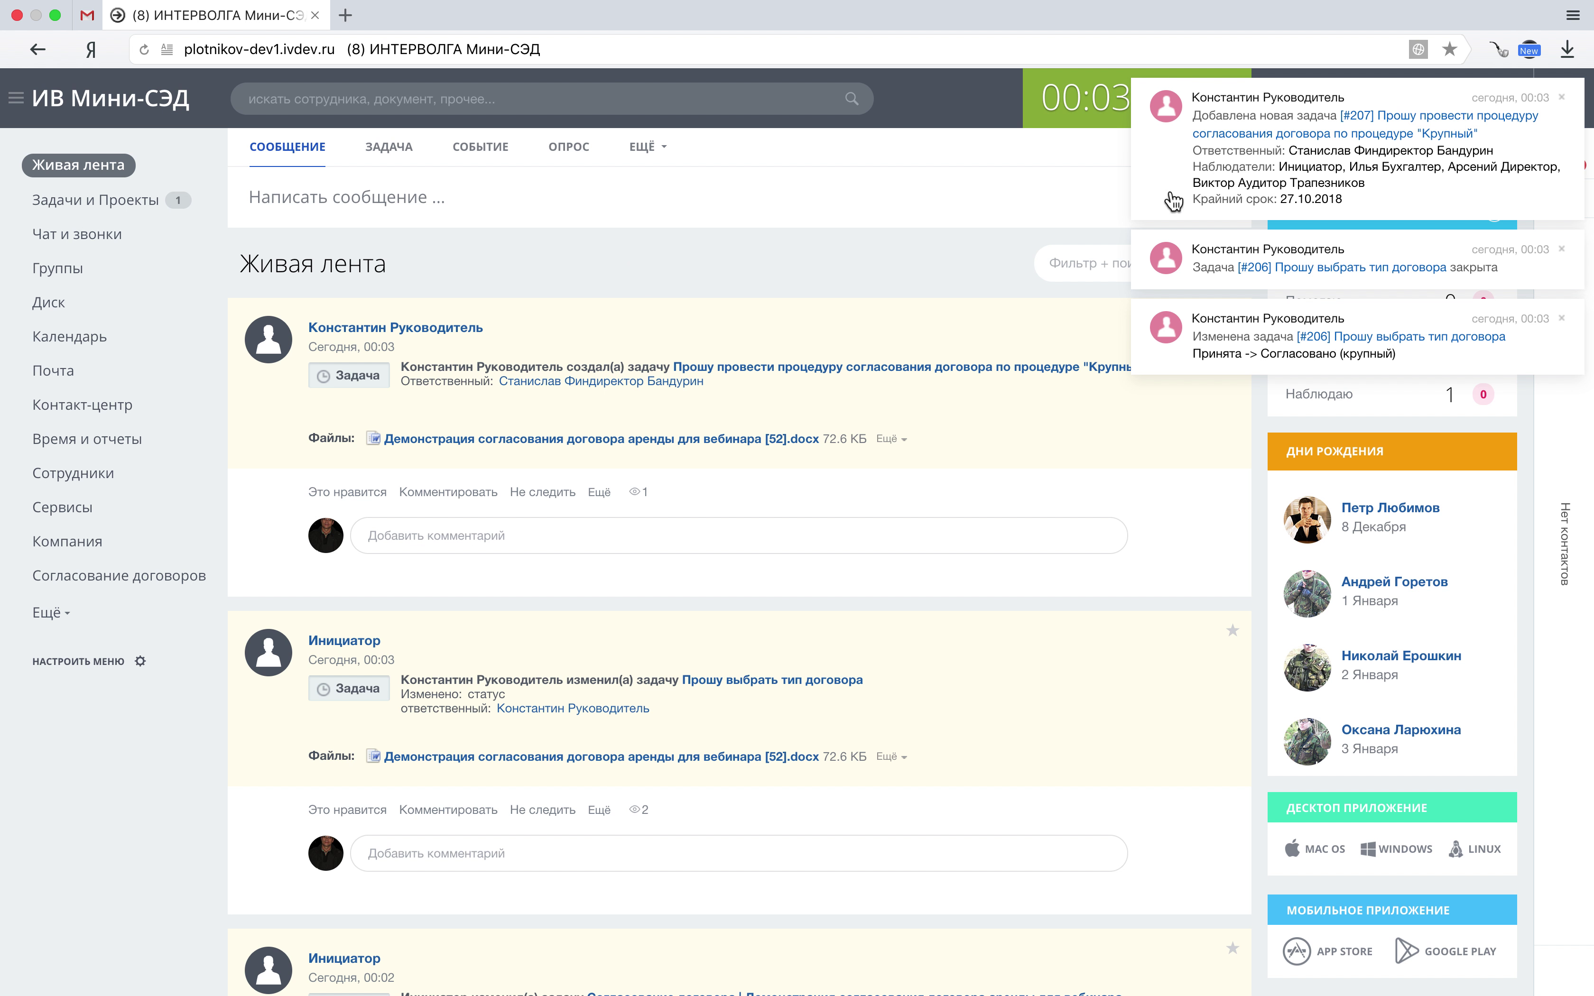
left_click(1226, 142)
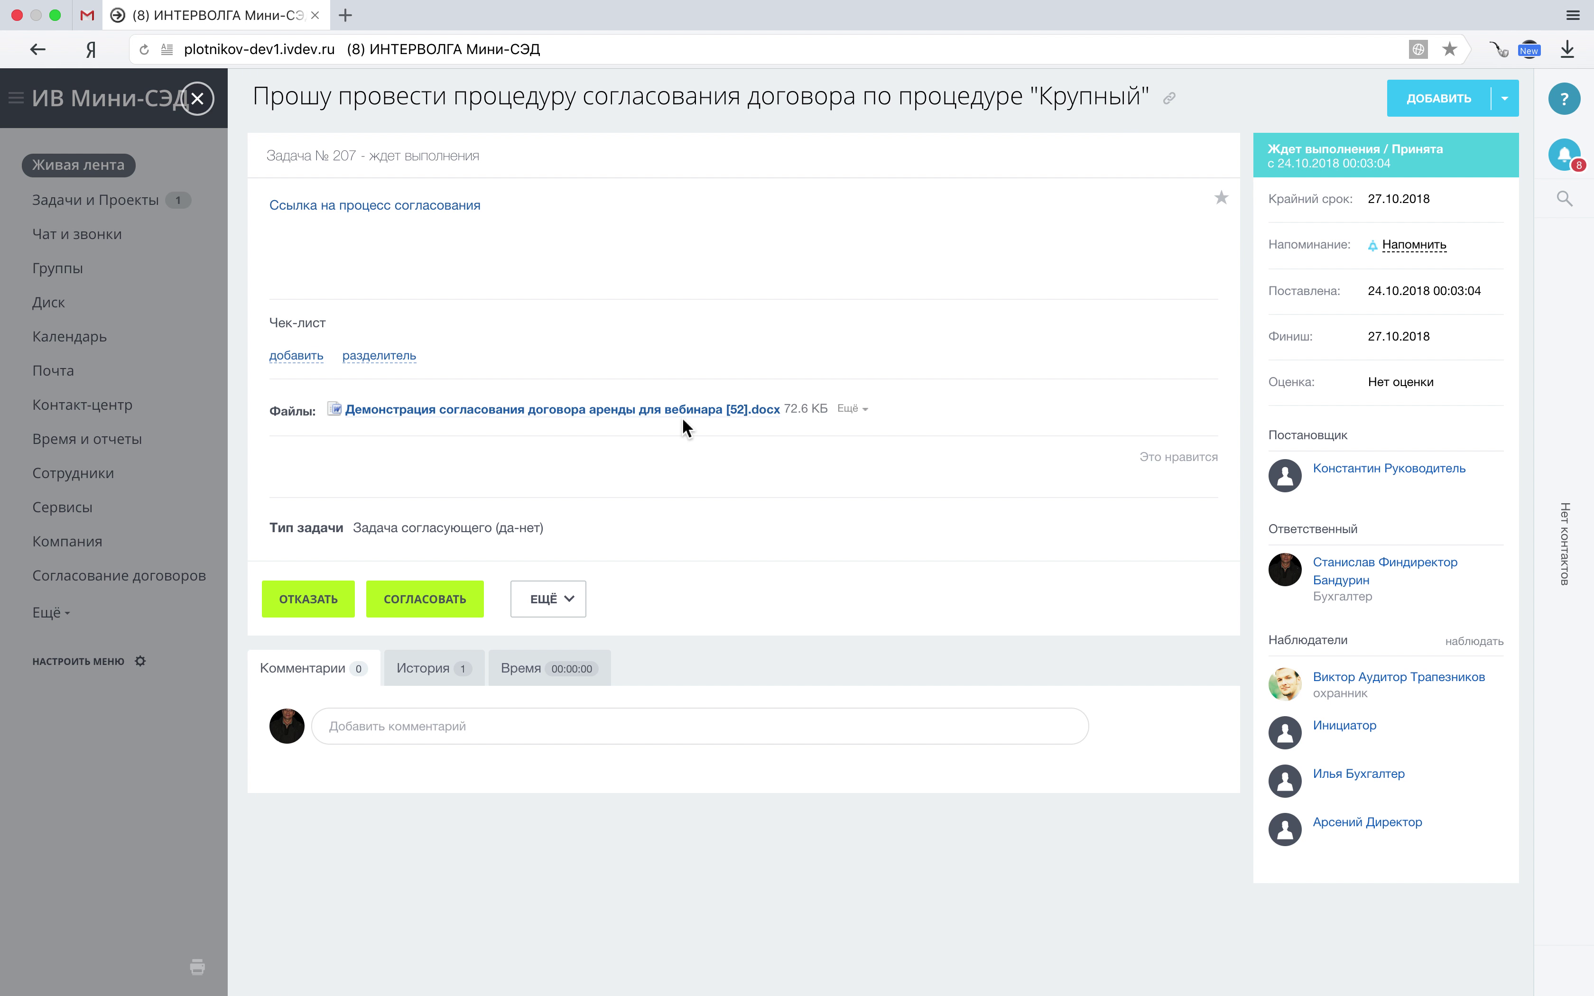
left_click(463, 602)
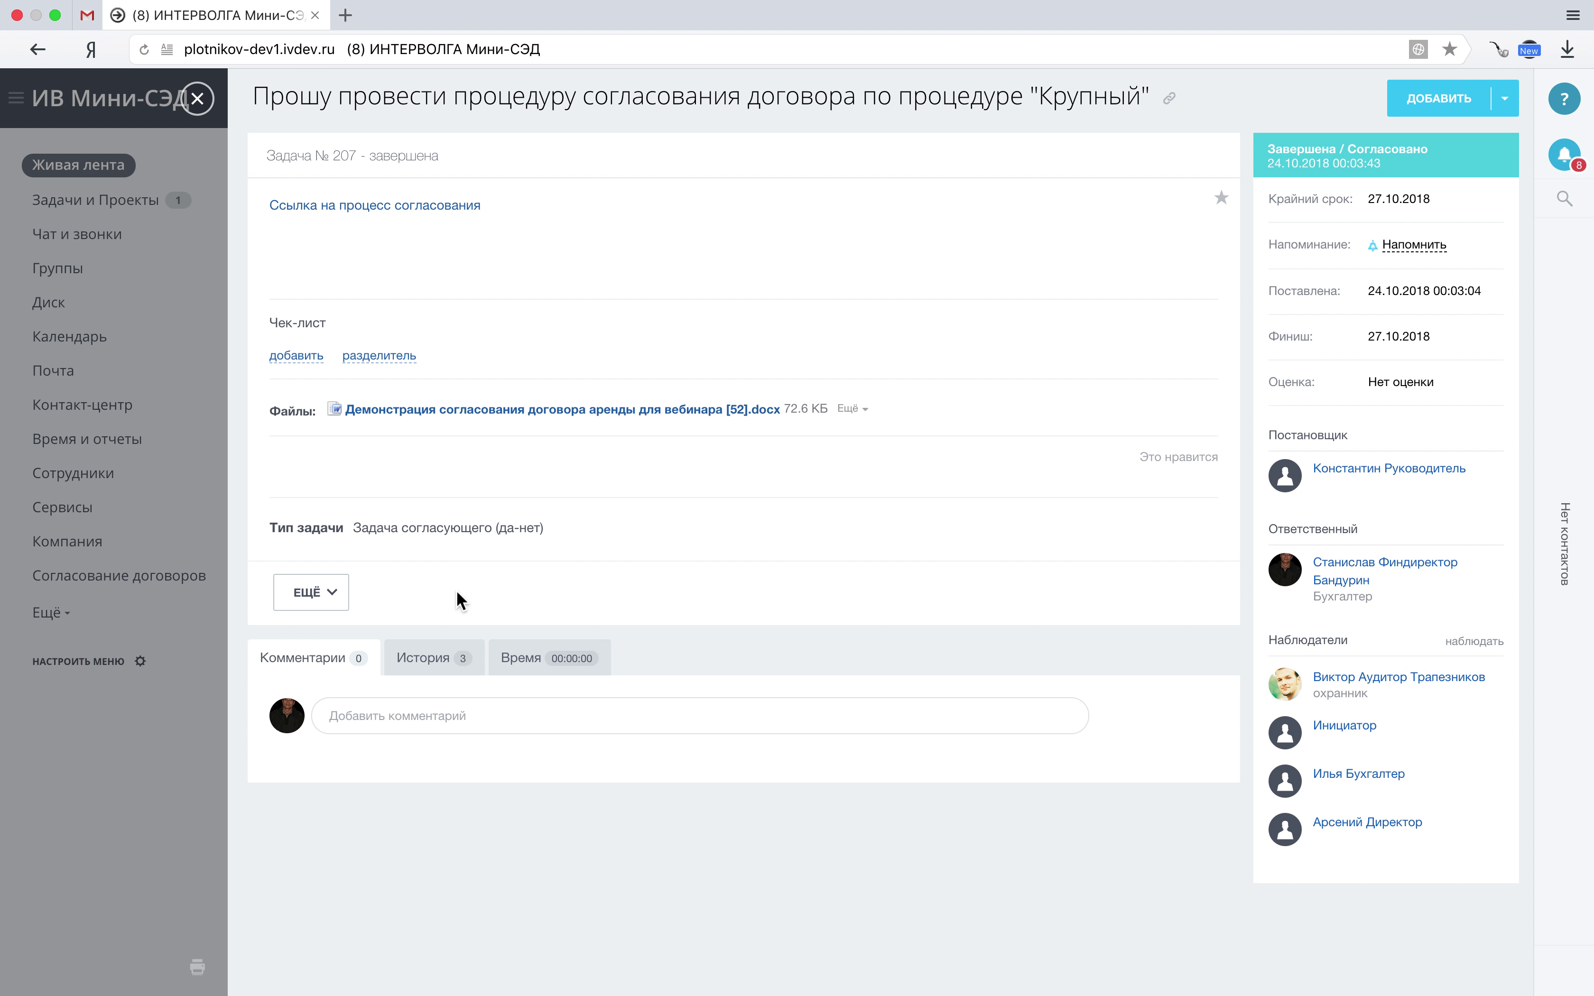
left_click(197, 99)
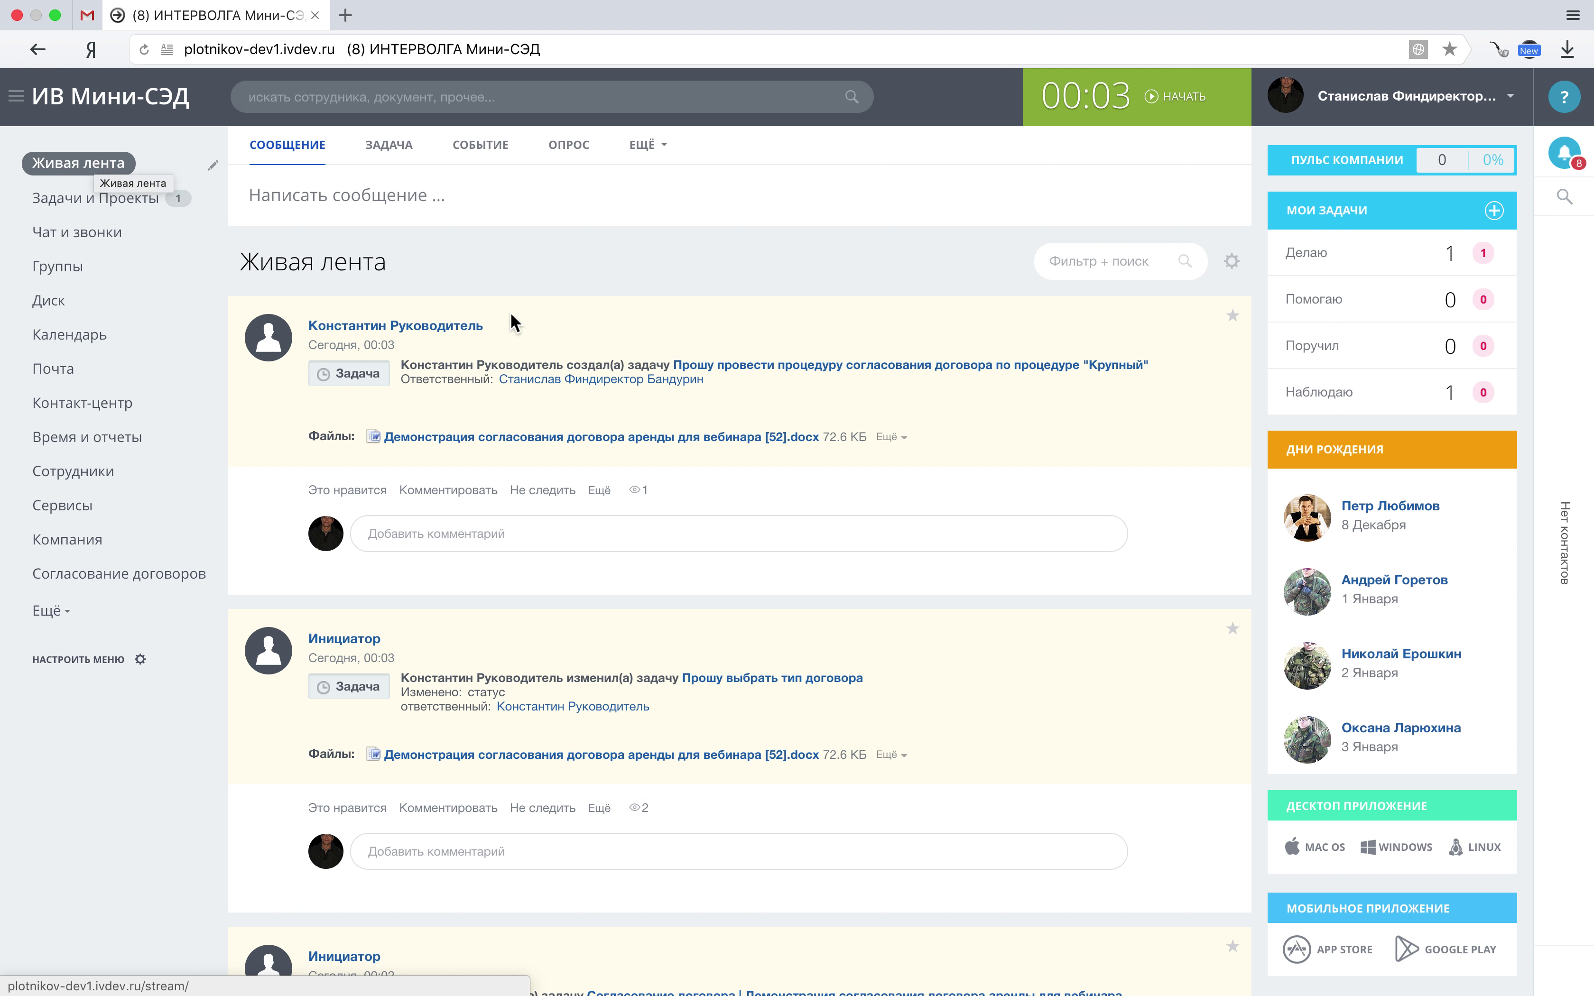
From task #207 open the approval sheet and the Аудитор row's task, then go to the auditor's window.
left_click(698, 365)
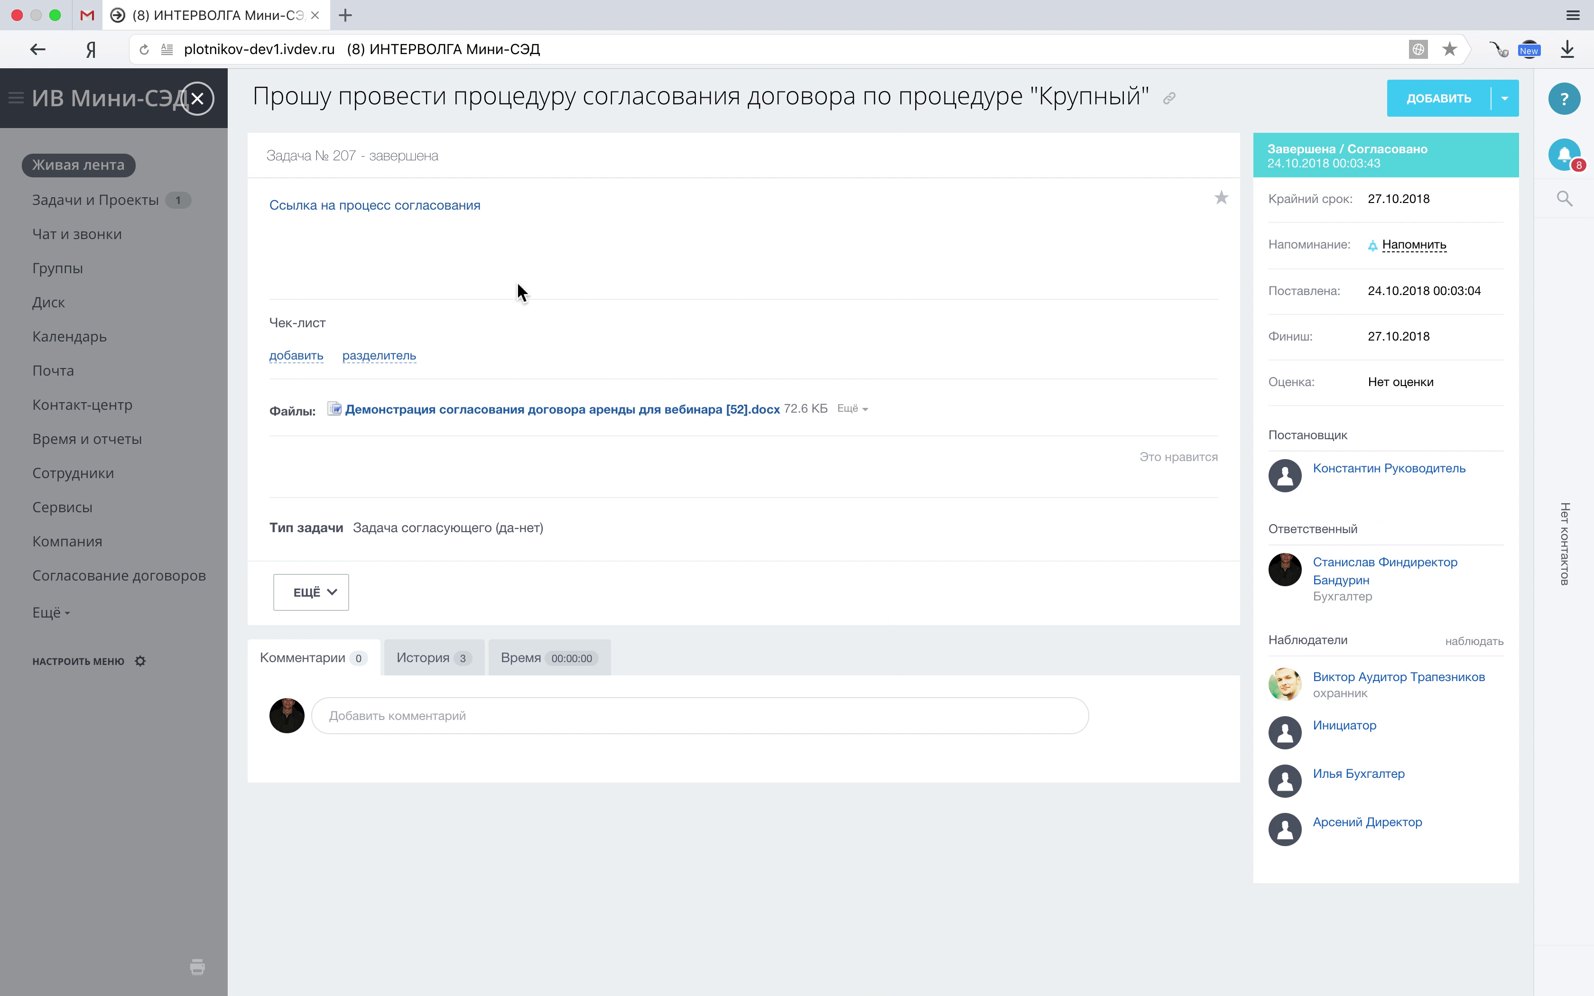
left_click(446, 207)
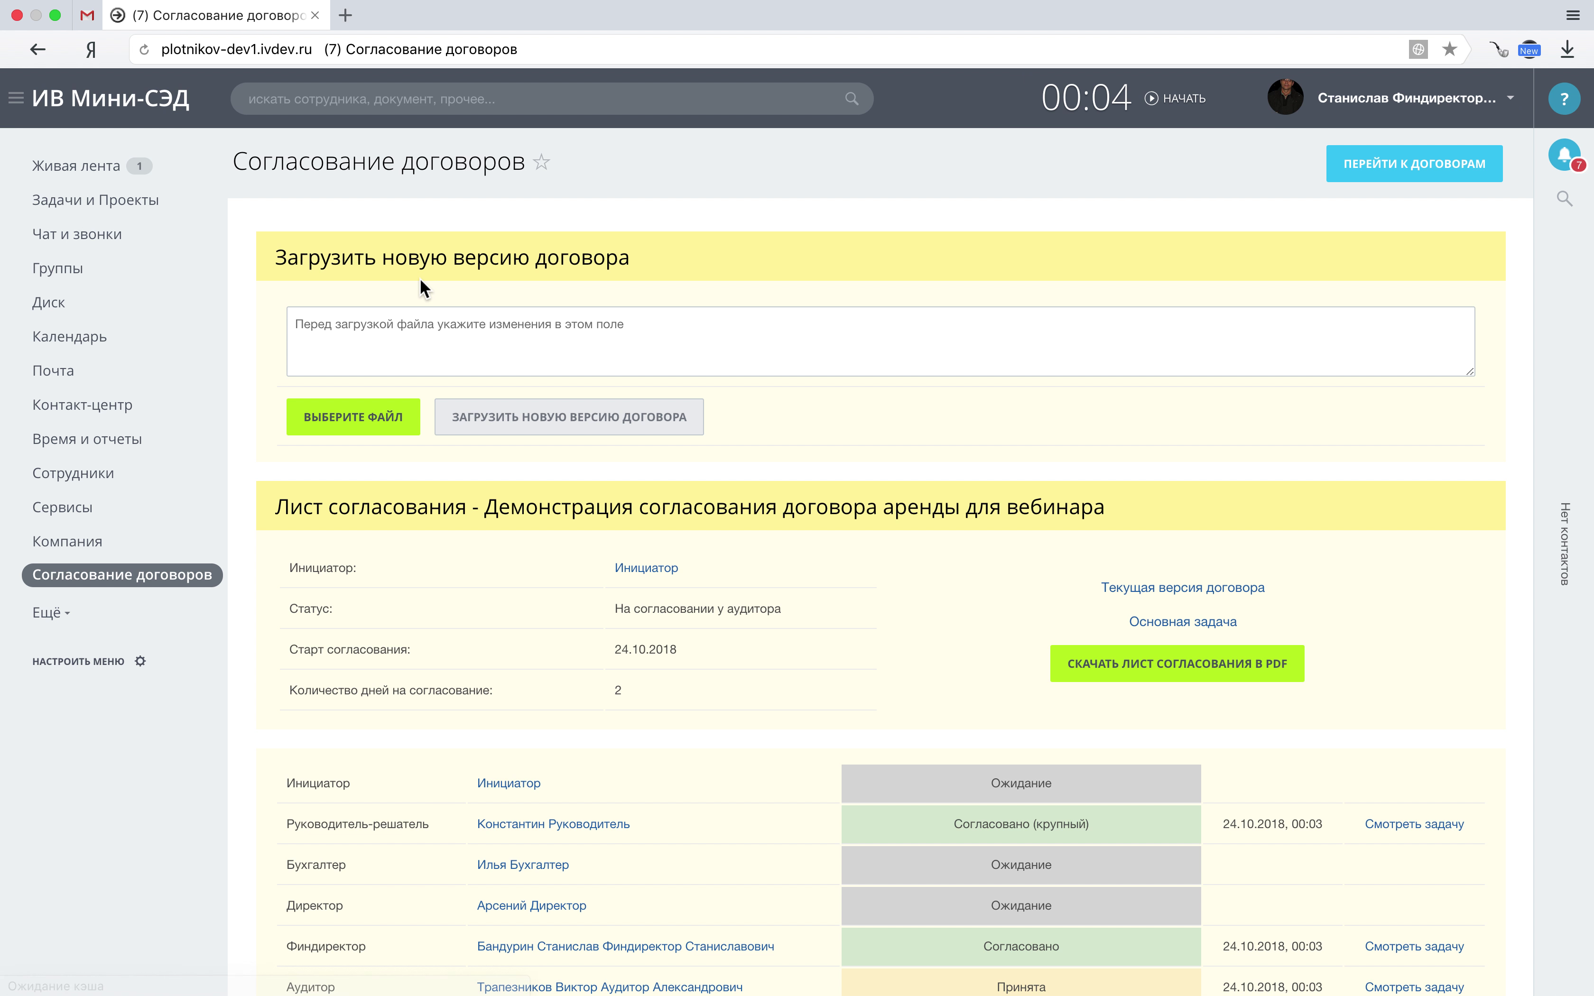
scroll(419, 278, "down", 6)
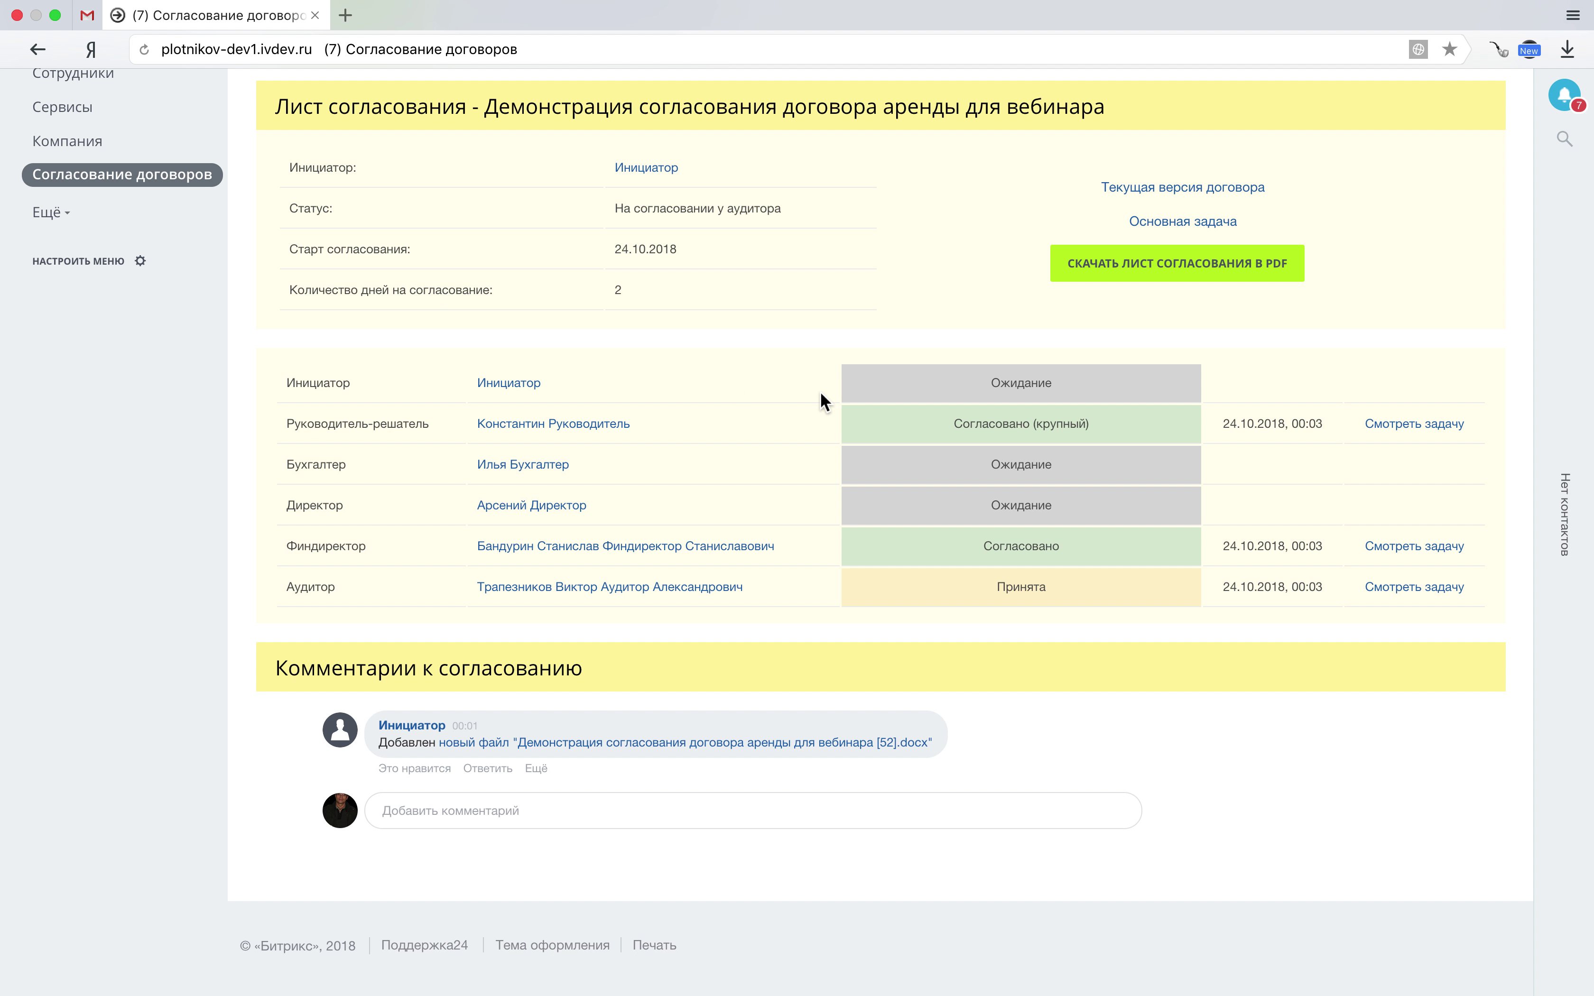
left_click(1382, 592)
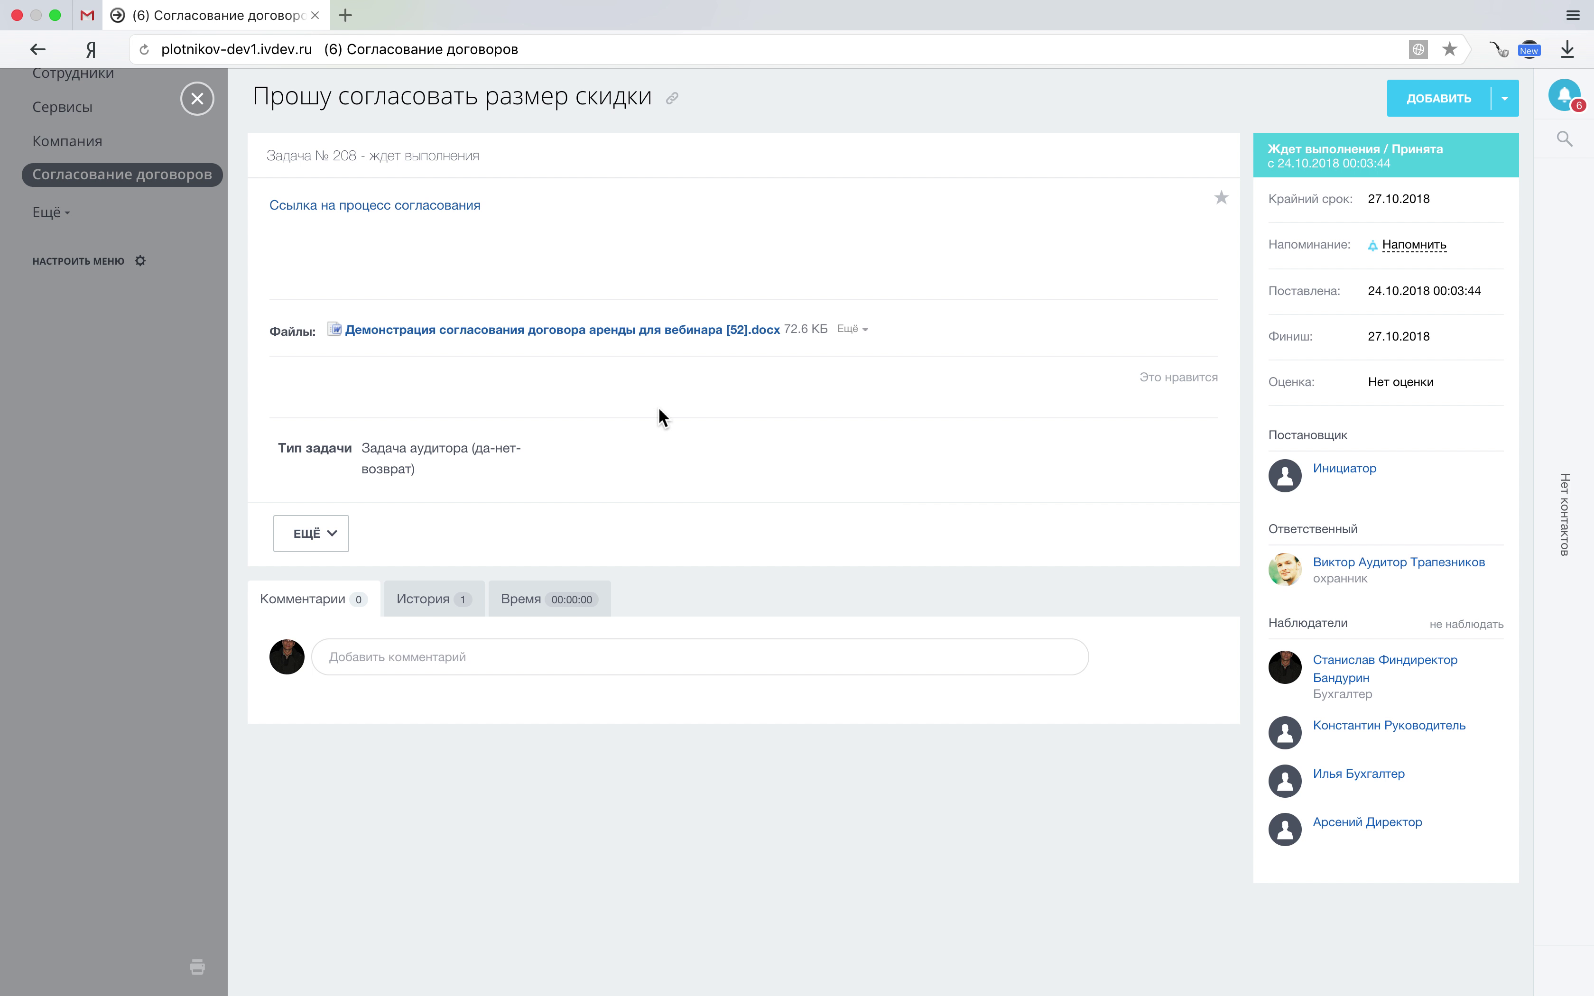
key("ctrl+Right")
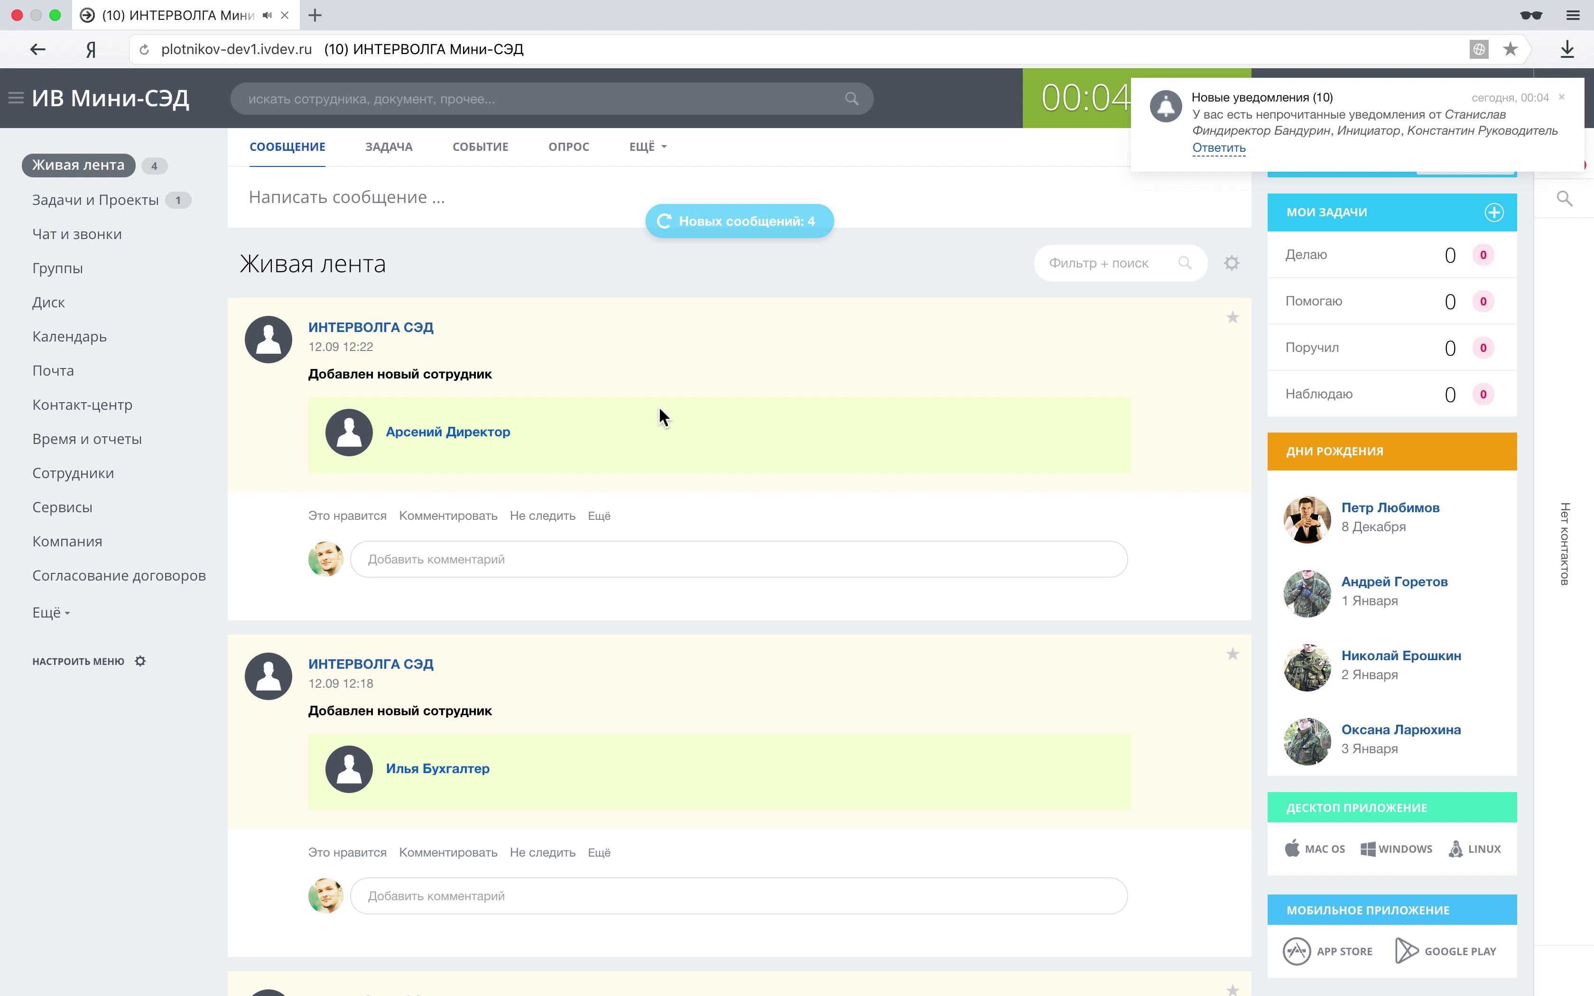
As auditor, approve task 208 «Прошу согласовать размер скидки» and open the contract's approval sheet.
left_click(696, 230)
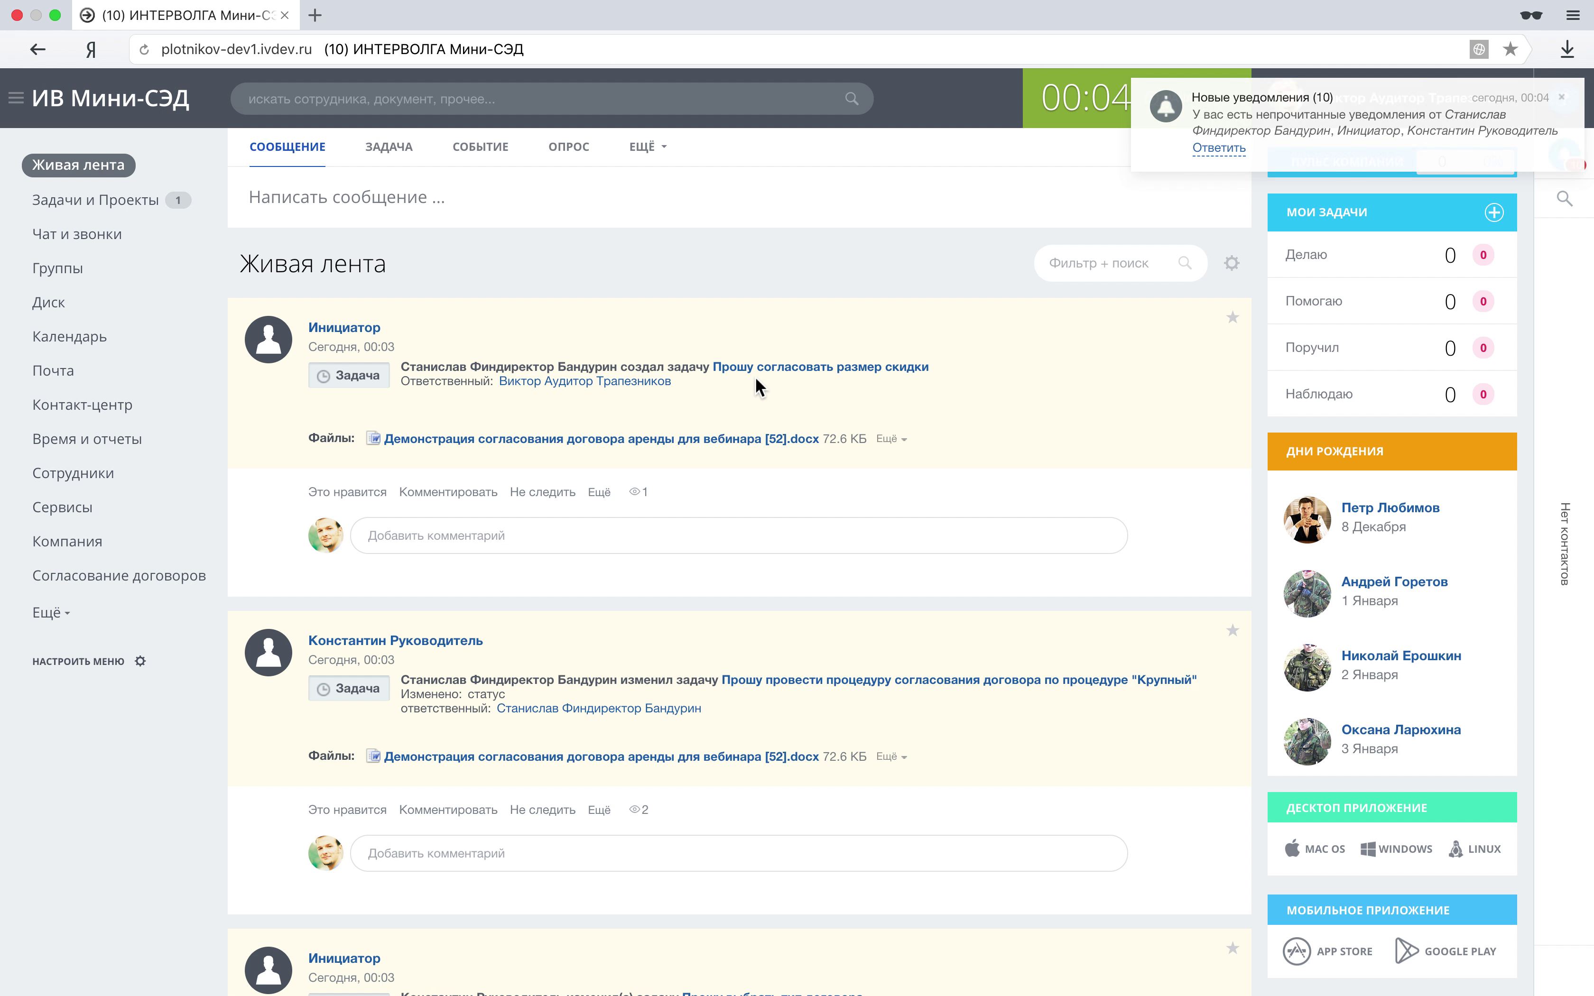
left_click(757, 367)
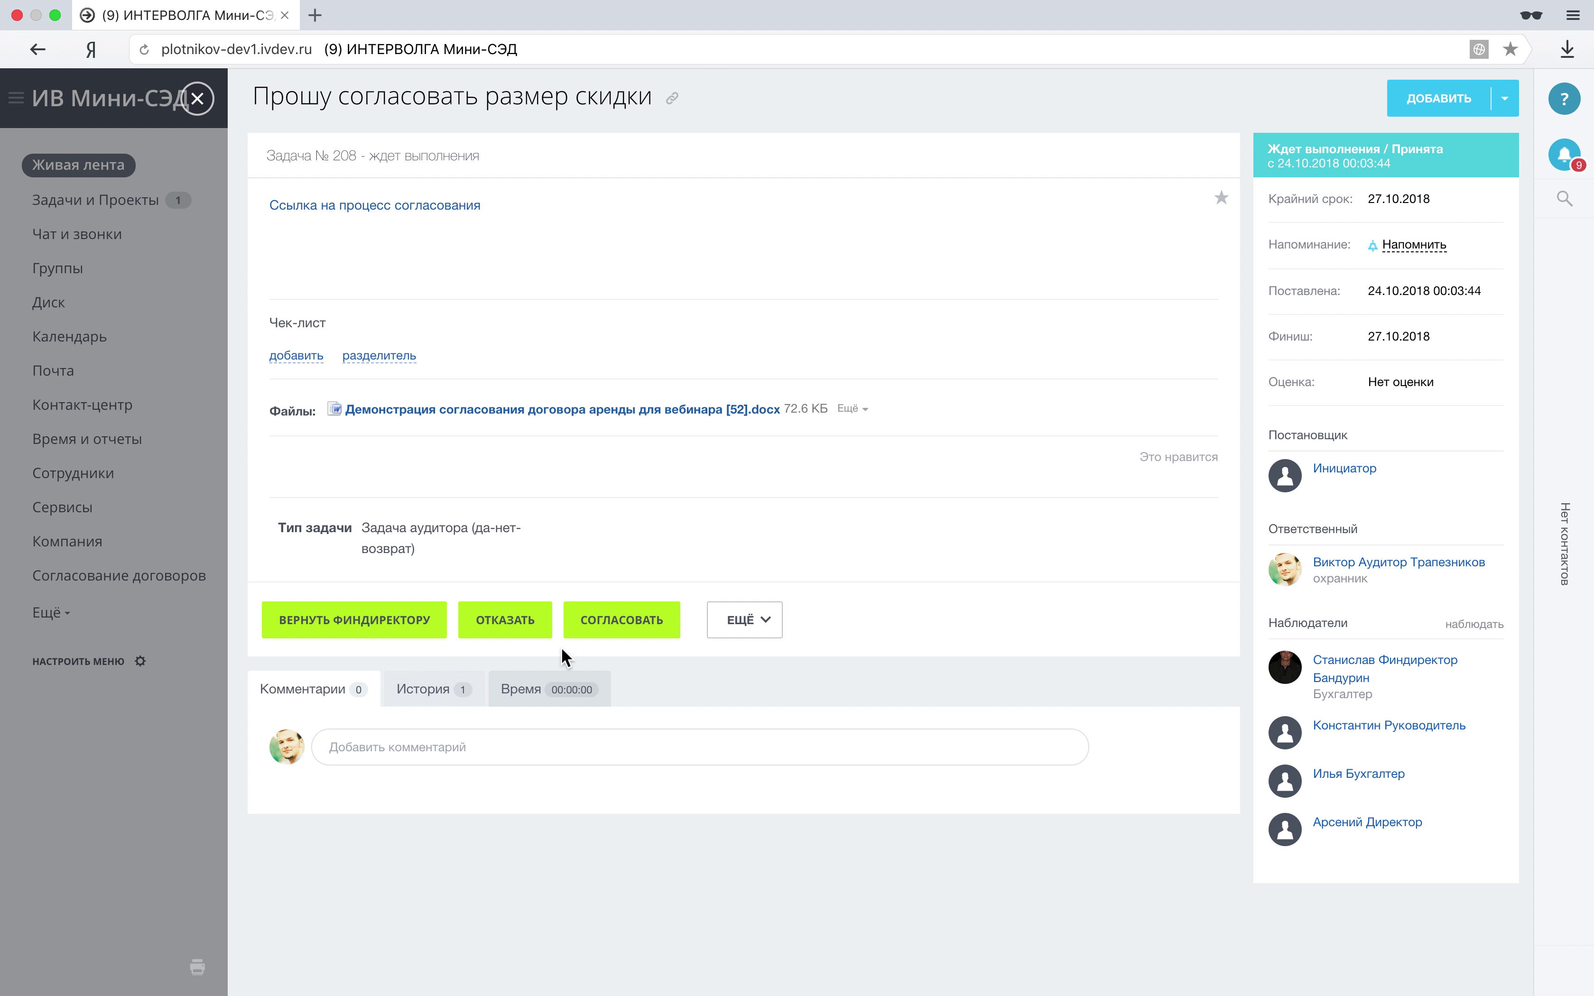
left_click(595, 620)
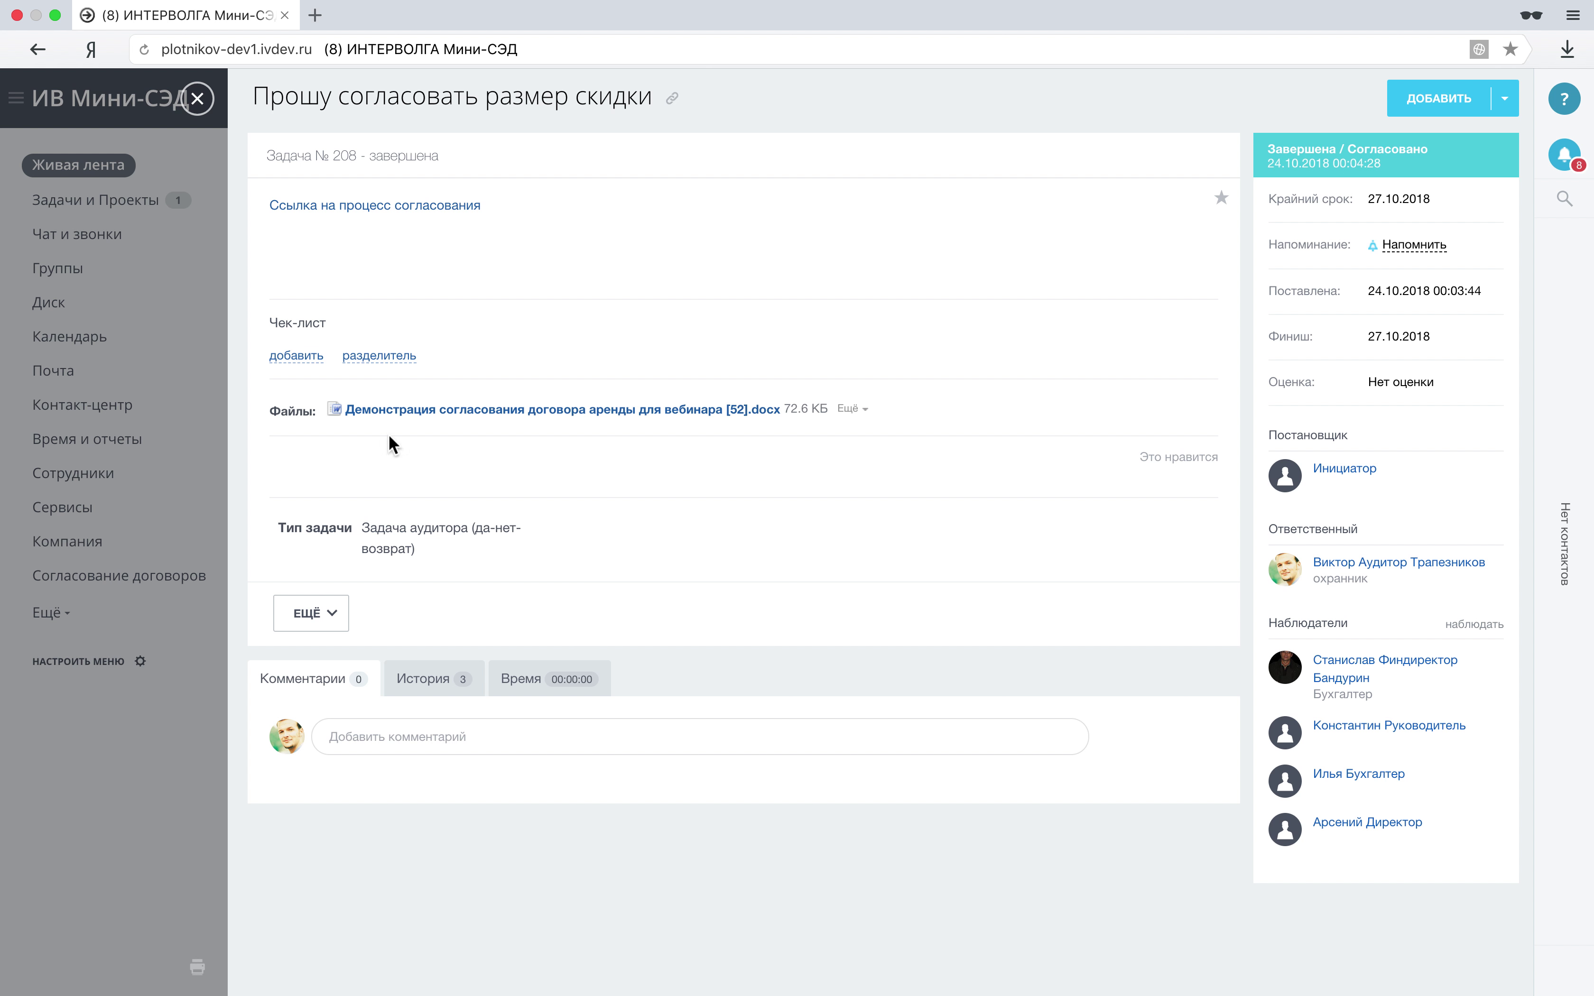
left_click(415, 208)
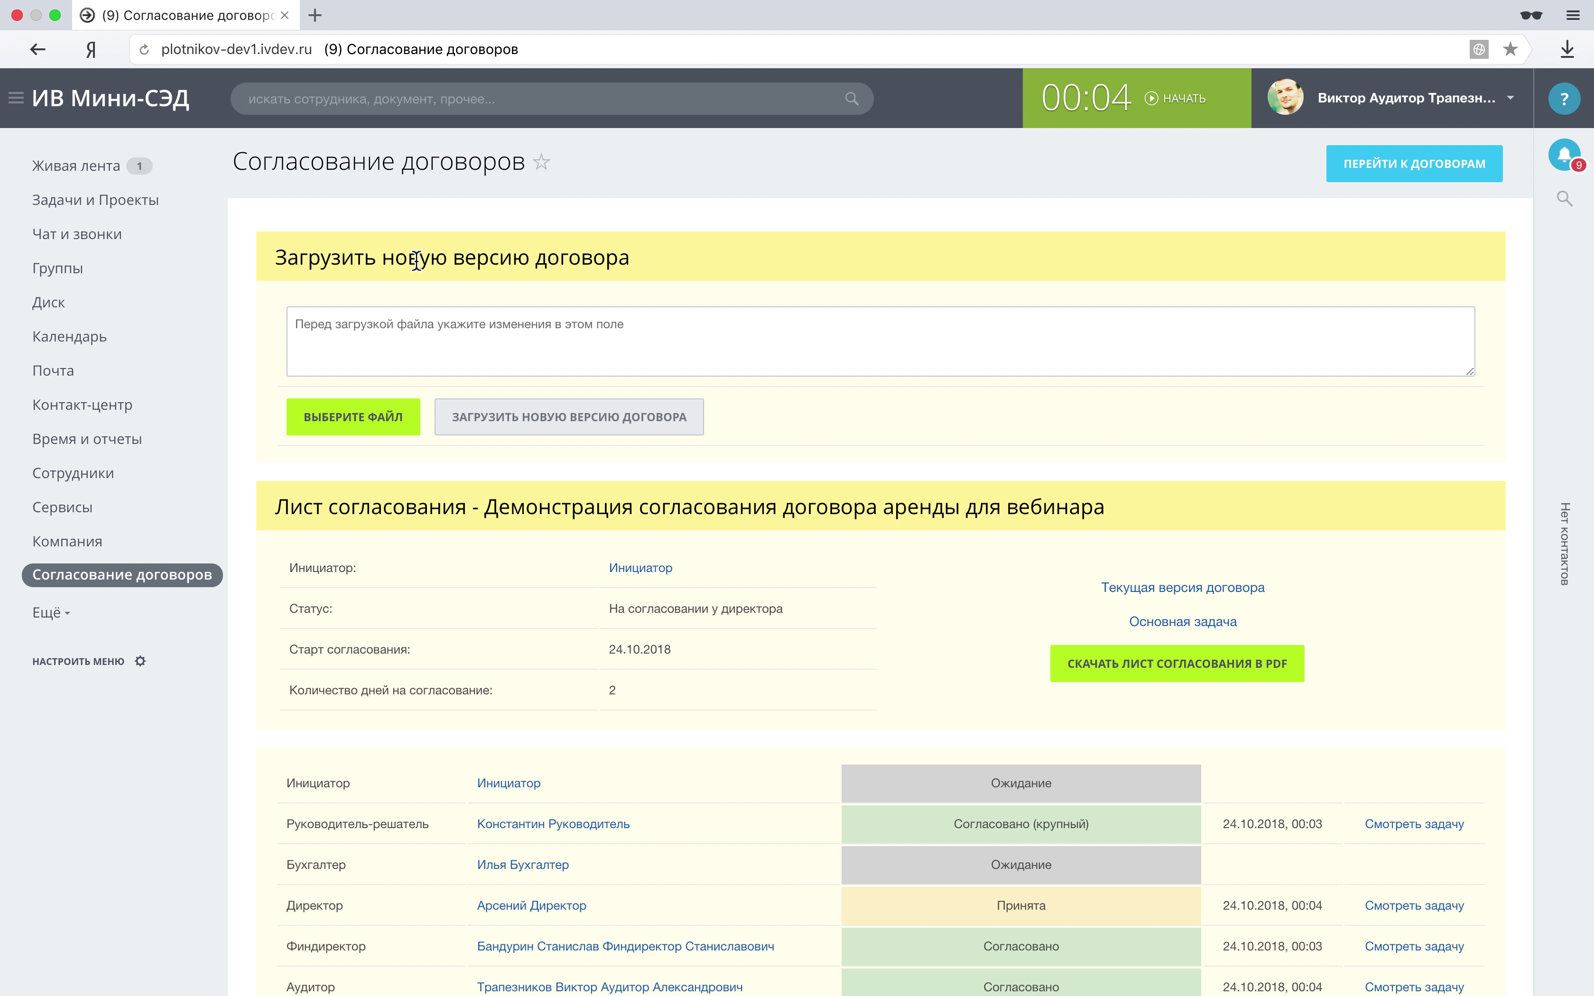
Open the Директор row's task on the approval sheet, then move to the contract page window.
scroll(468, 395, "down", 4)
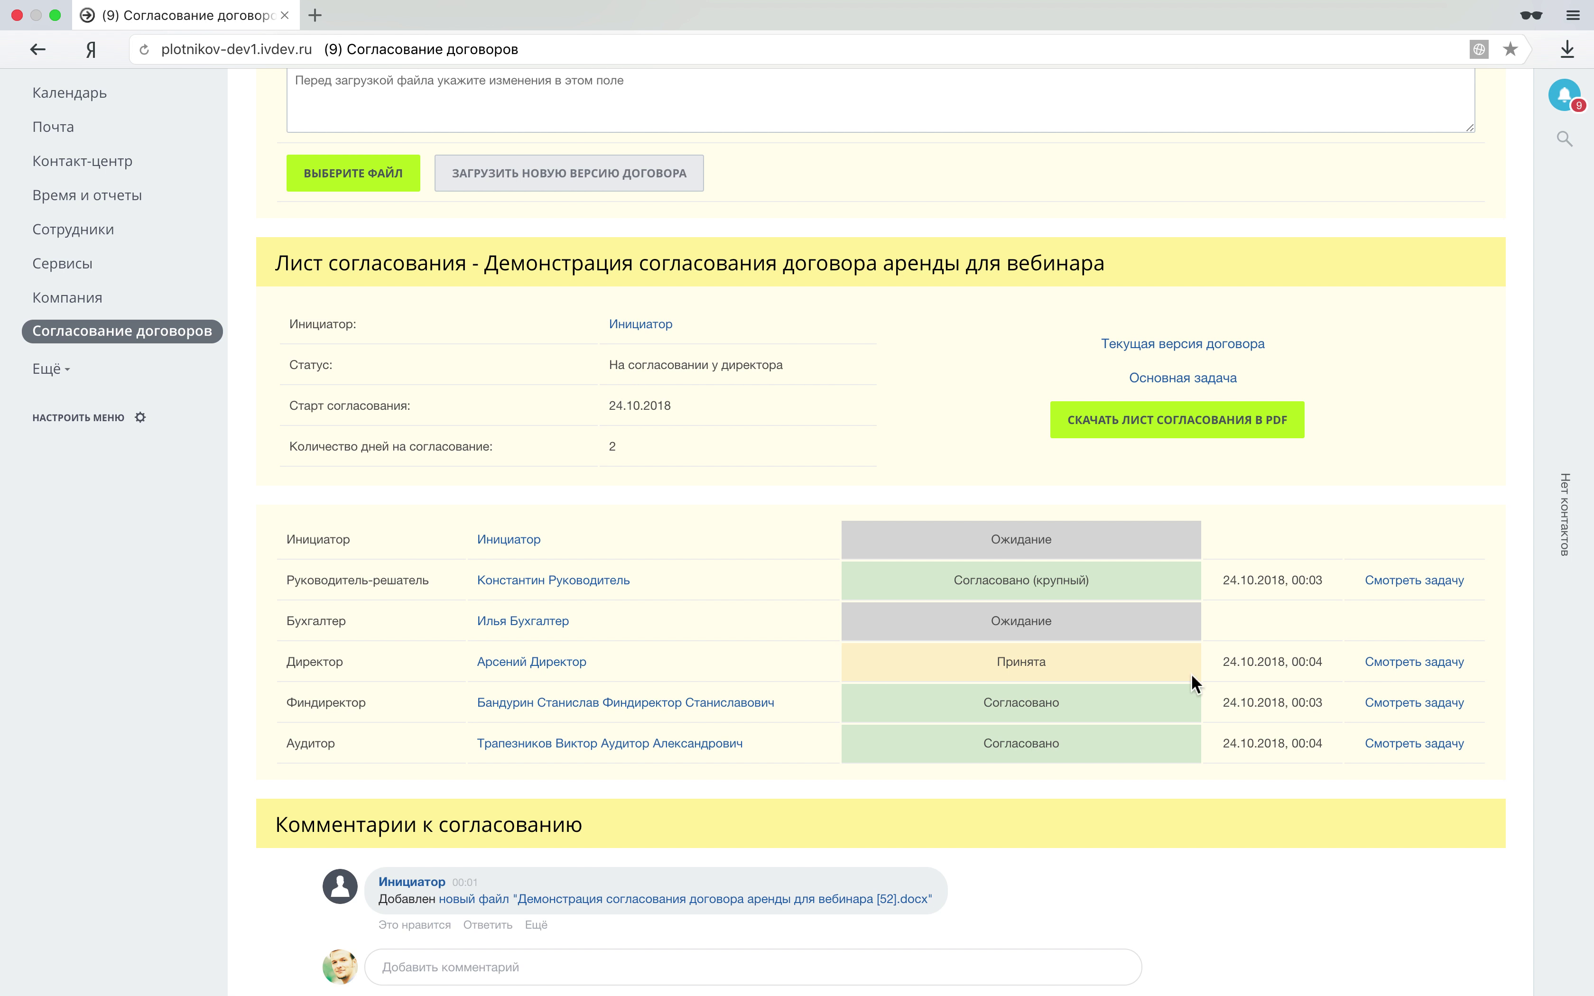
left_click(1409, 663)
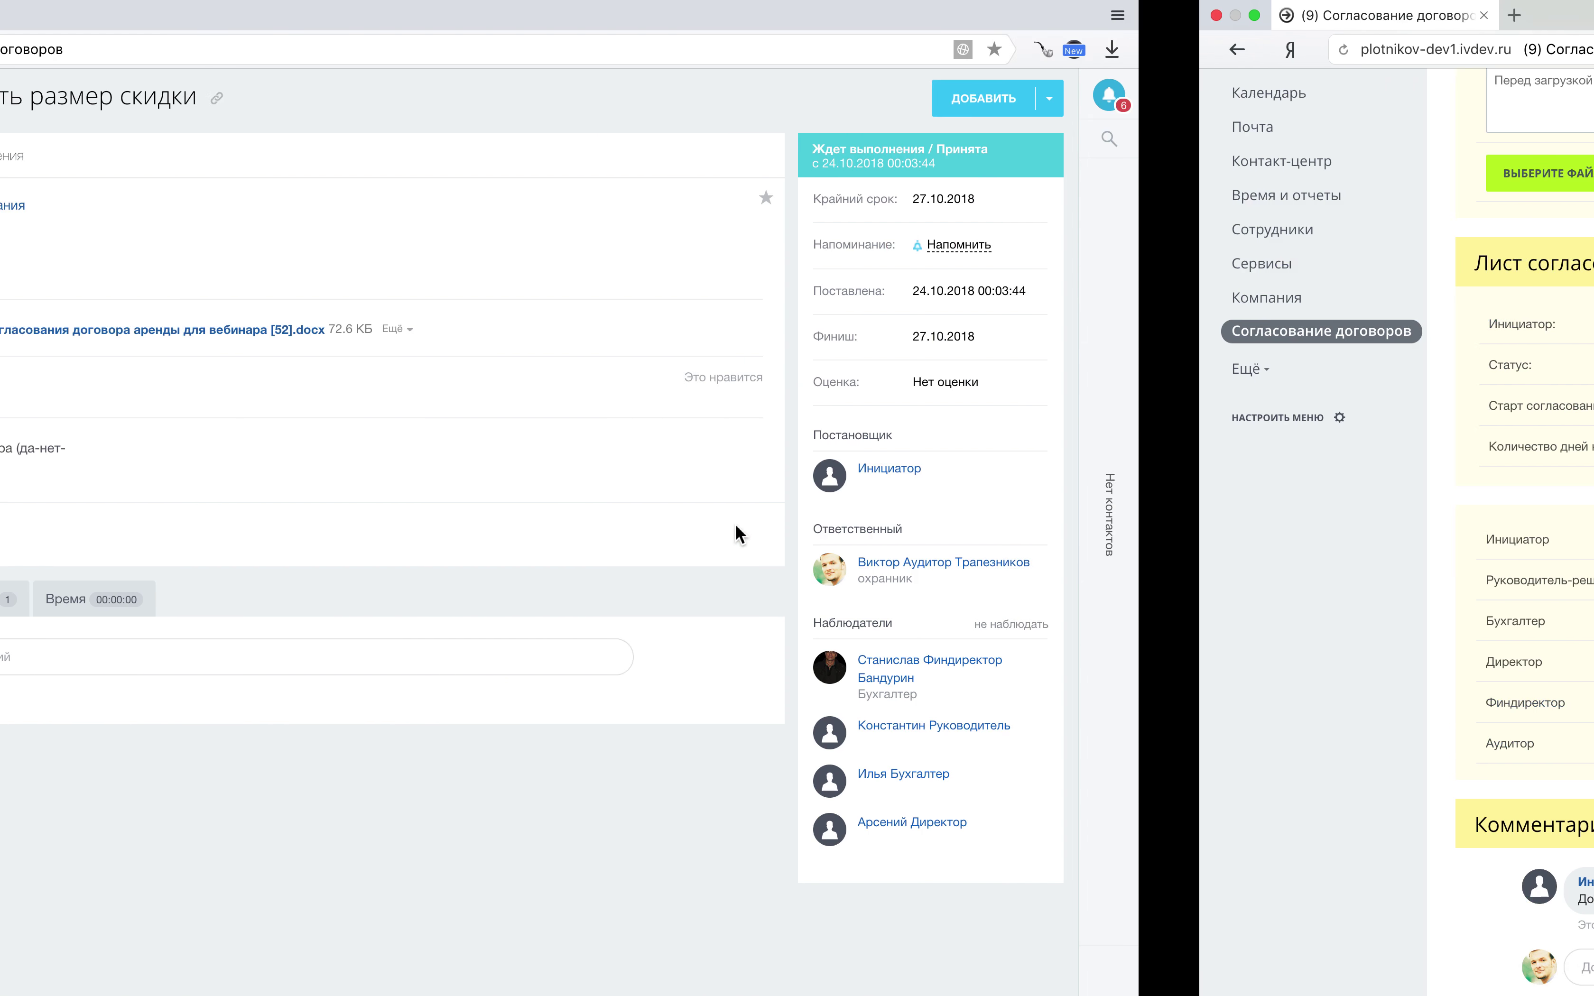
key("ctrl+Left")
key("ctrl+Left")
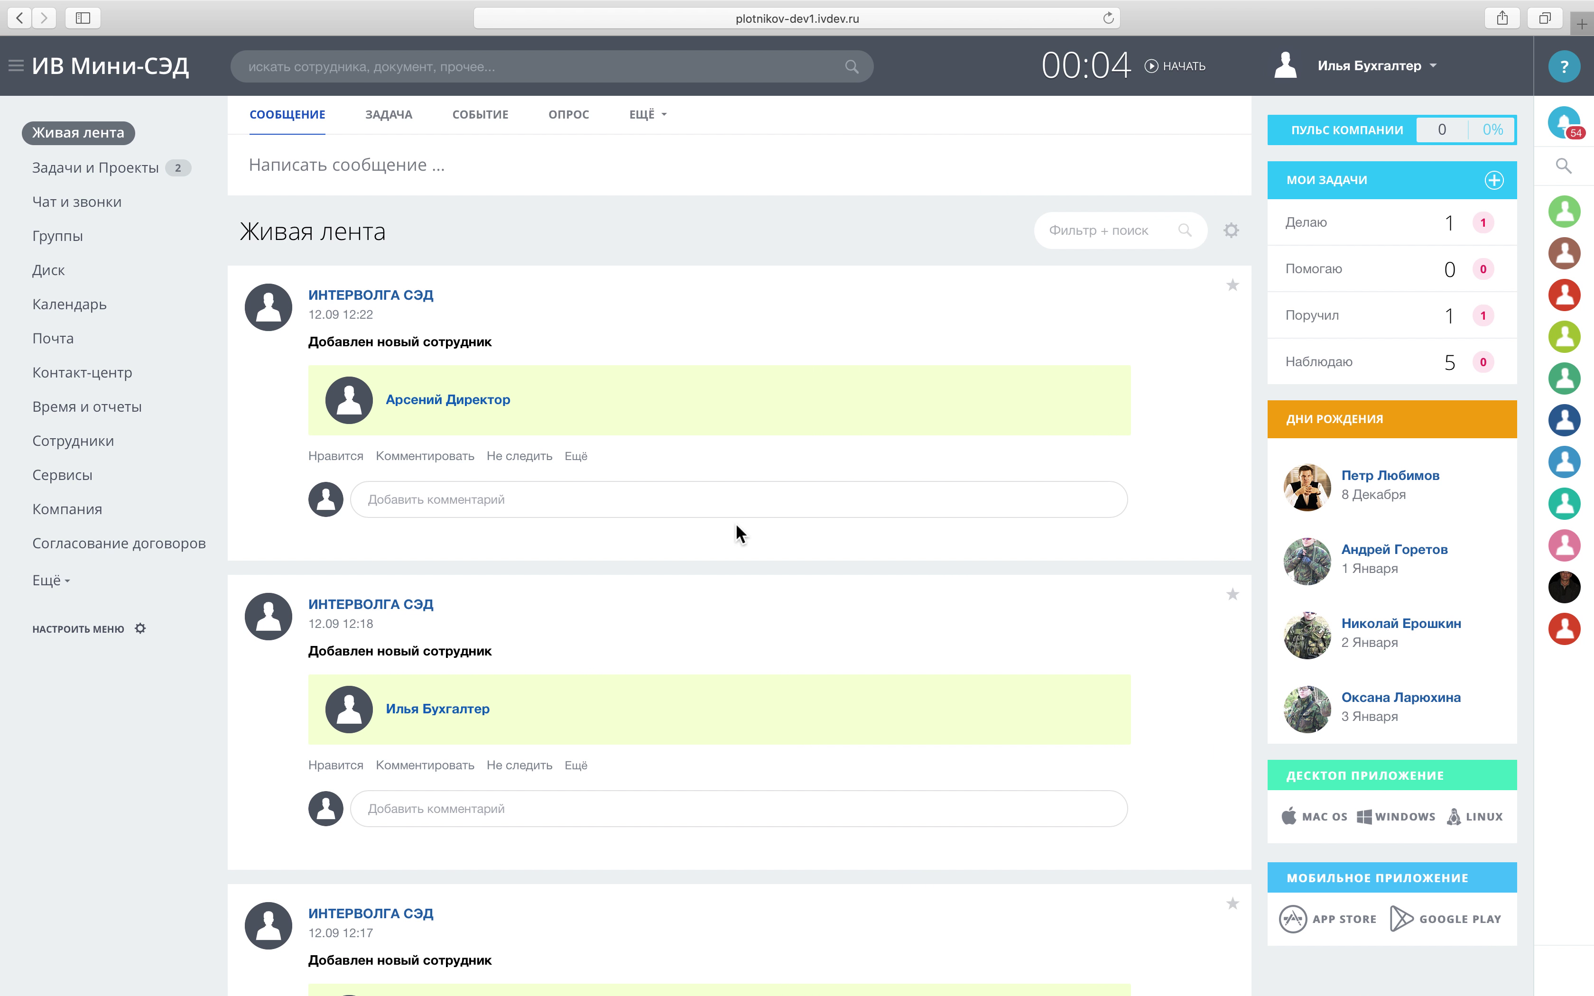
key("ctrl+Left")
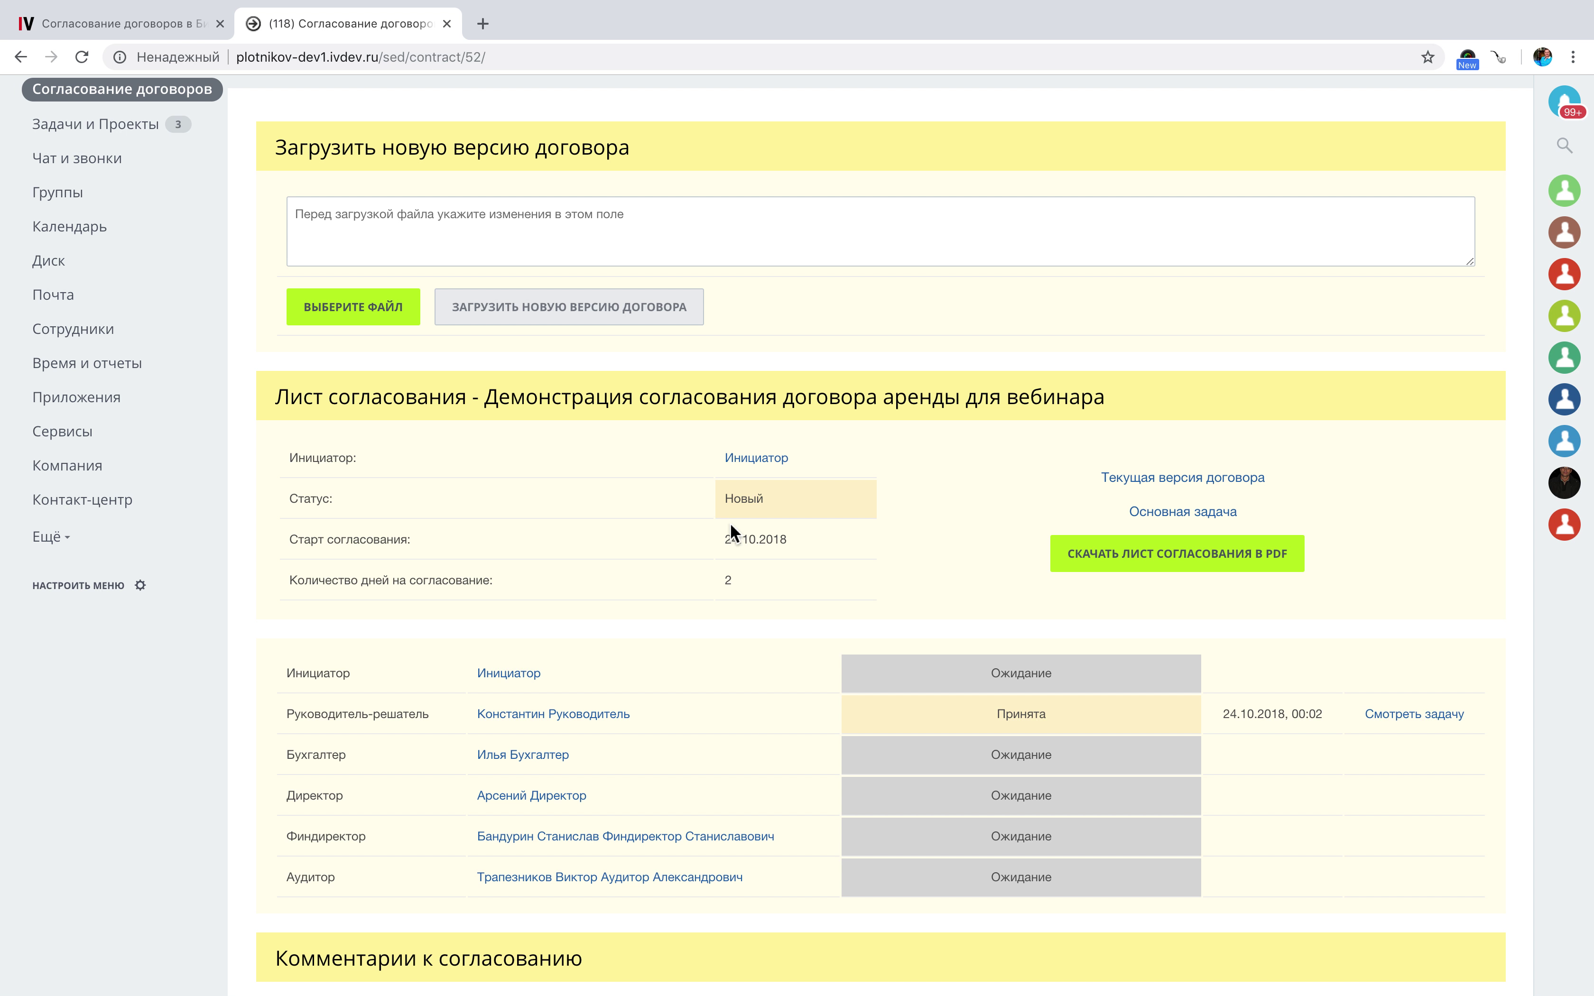
Cycle forward through the users' windows to the one showing the approval sheet.
scroll(713, 522, "up", 3)
key("ctrl+Right")
key("ctrl+Right")
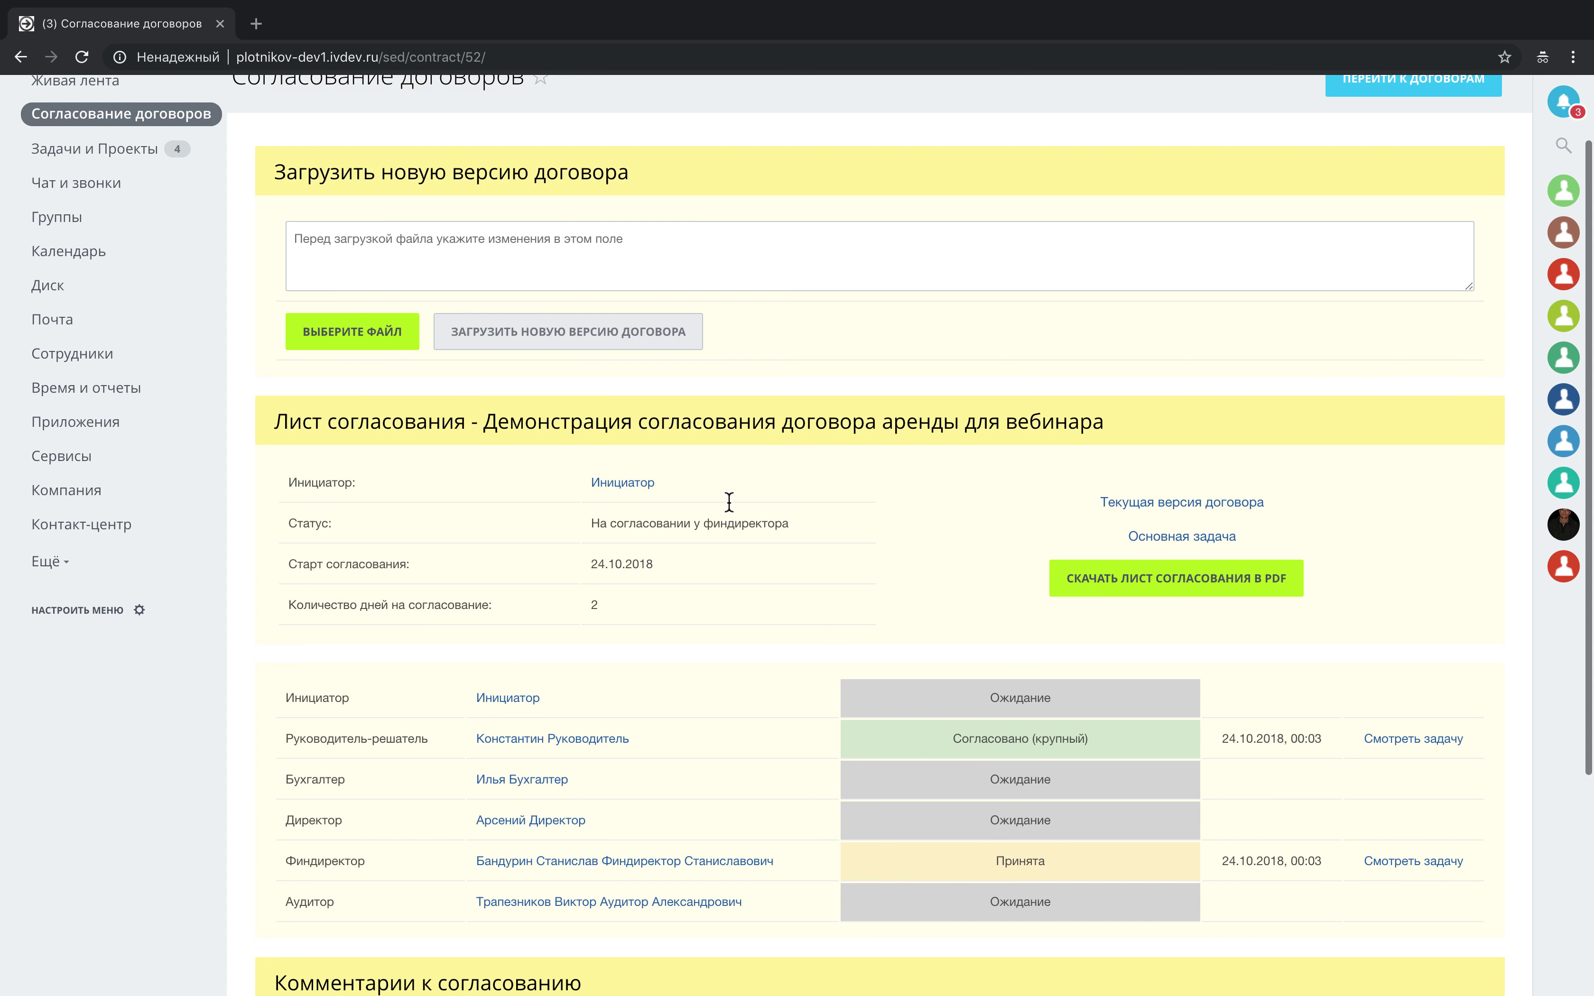
scroll(729, 500, "up", 2)
key("ctrl+Right")
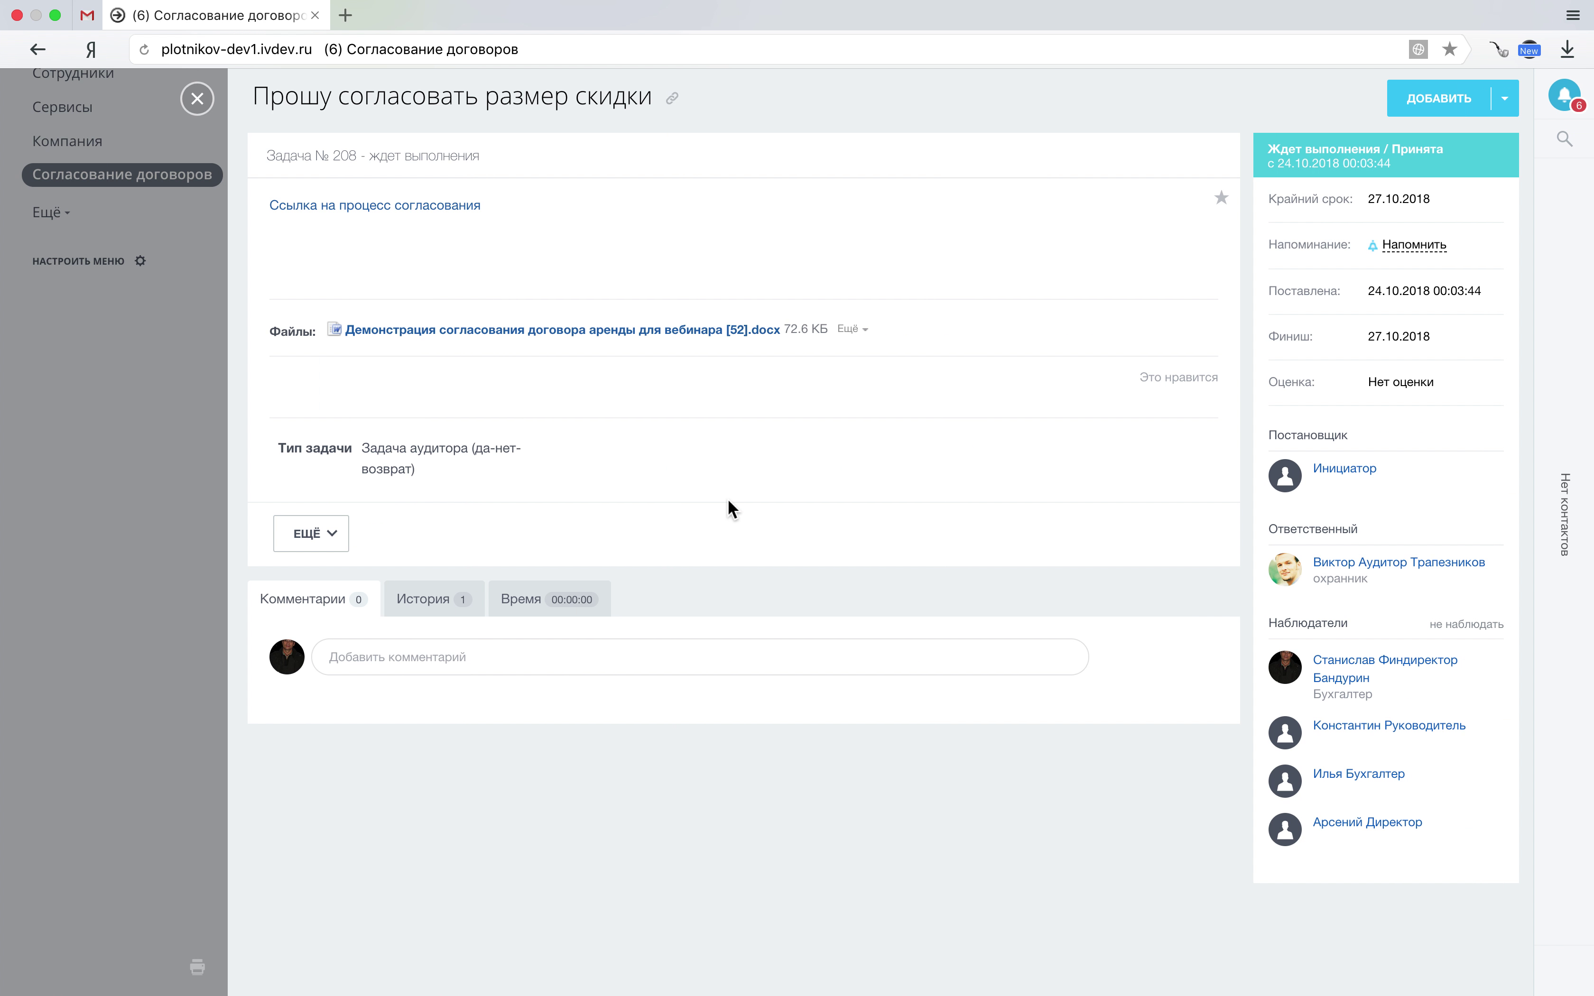
key("ctrl+Right")
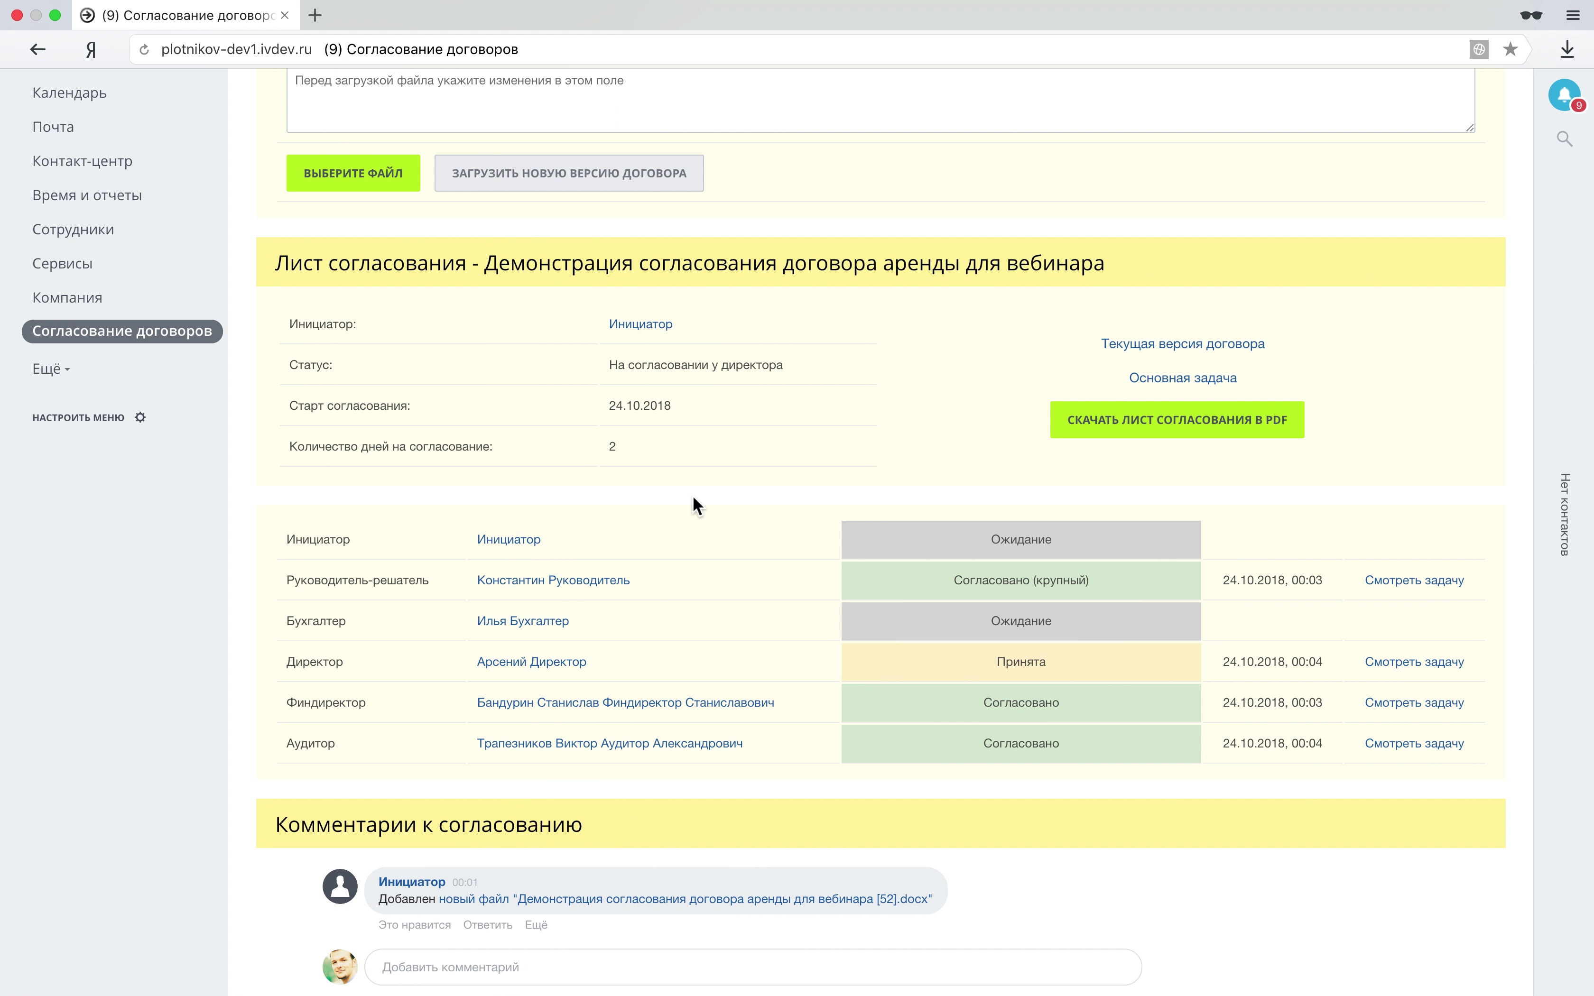
scroll(692, 495, "up", 5)
Close the task slider in the neighbouring window and settle on the accountant's live feed.
key("ctrl+Left")
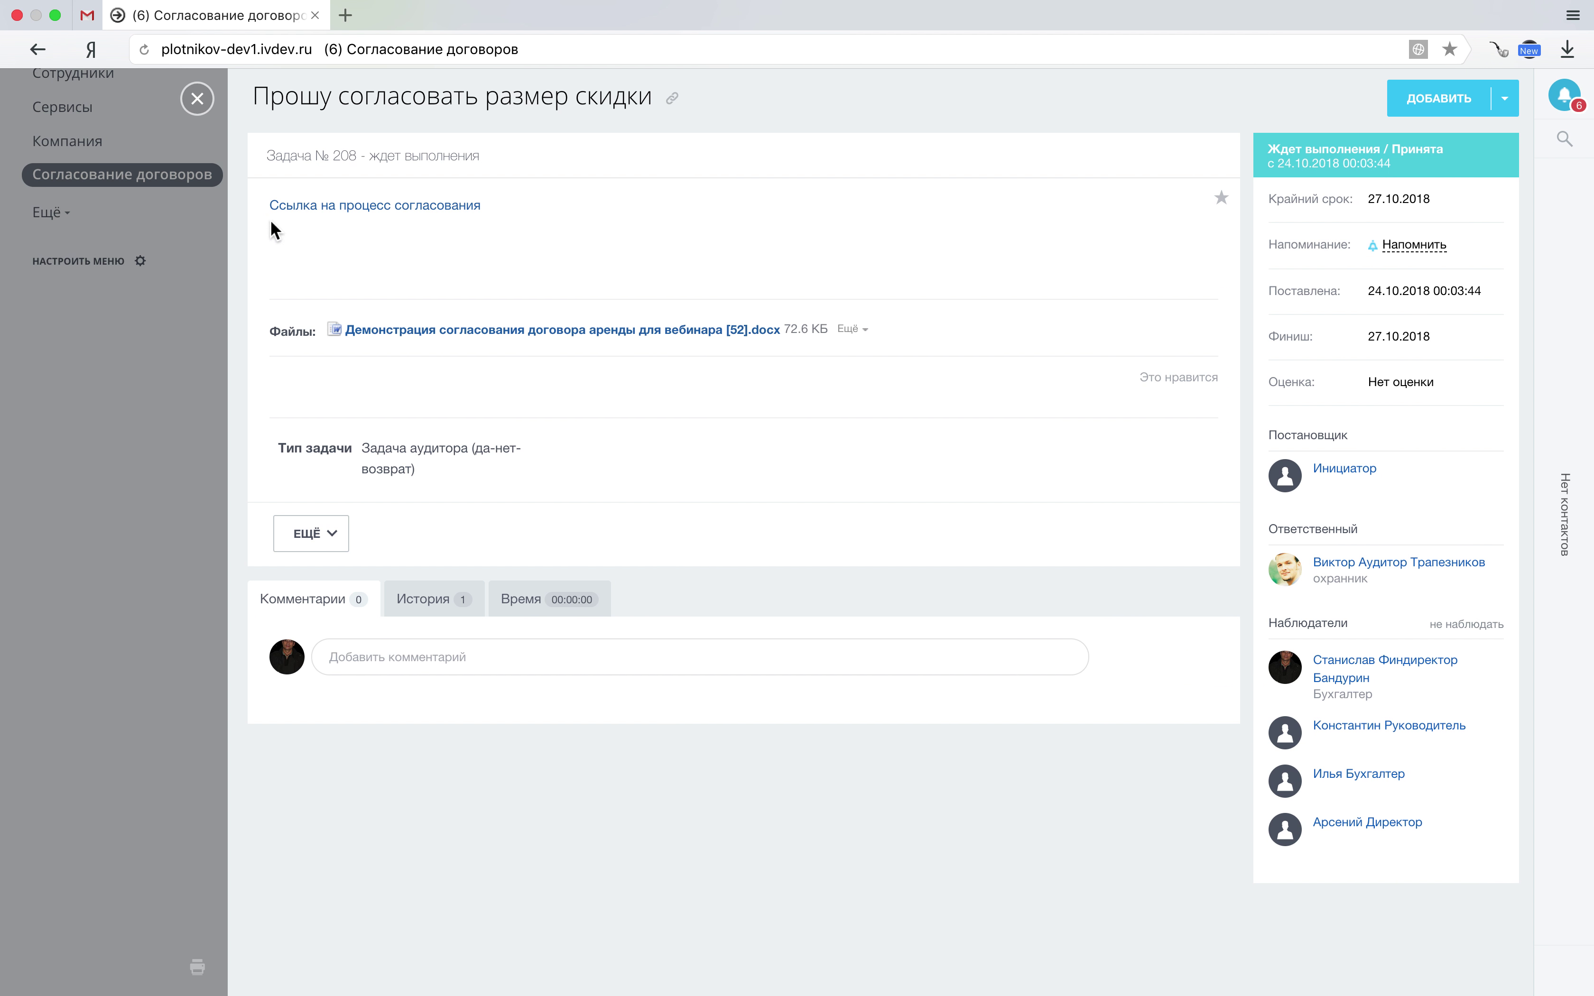
left_click(199, 100)
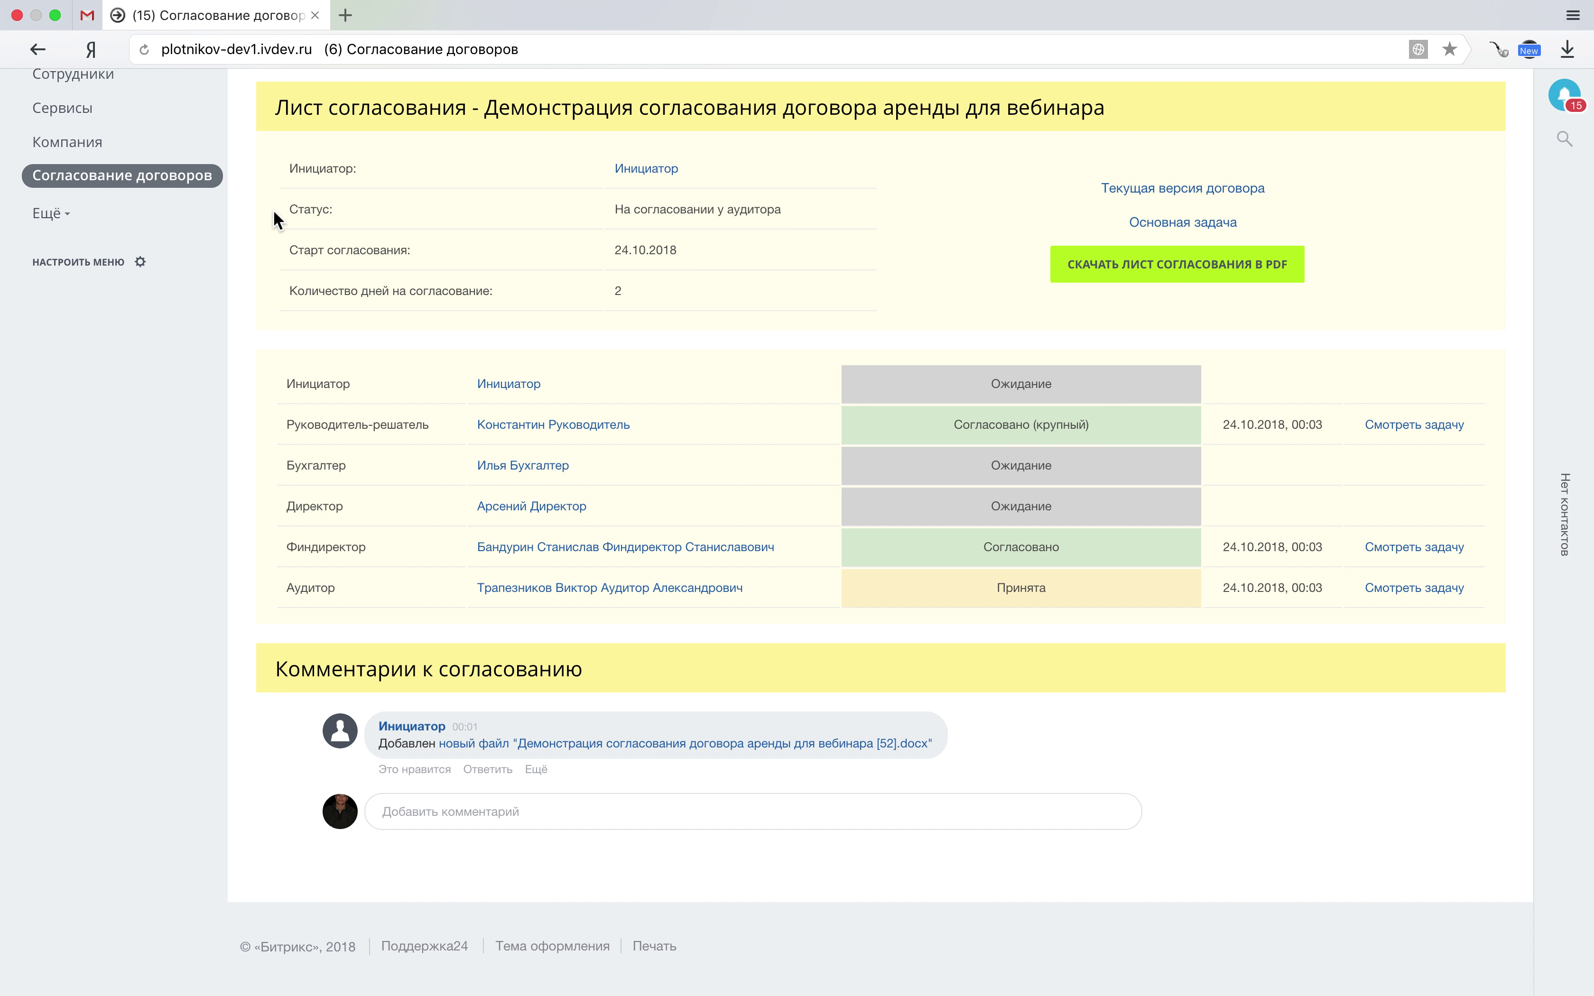
scroll(274, 211, "up", 5)
key("ctrl+Left")
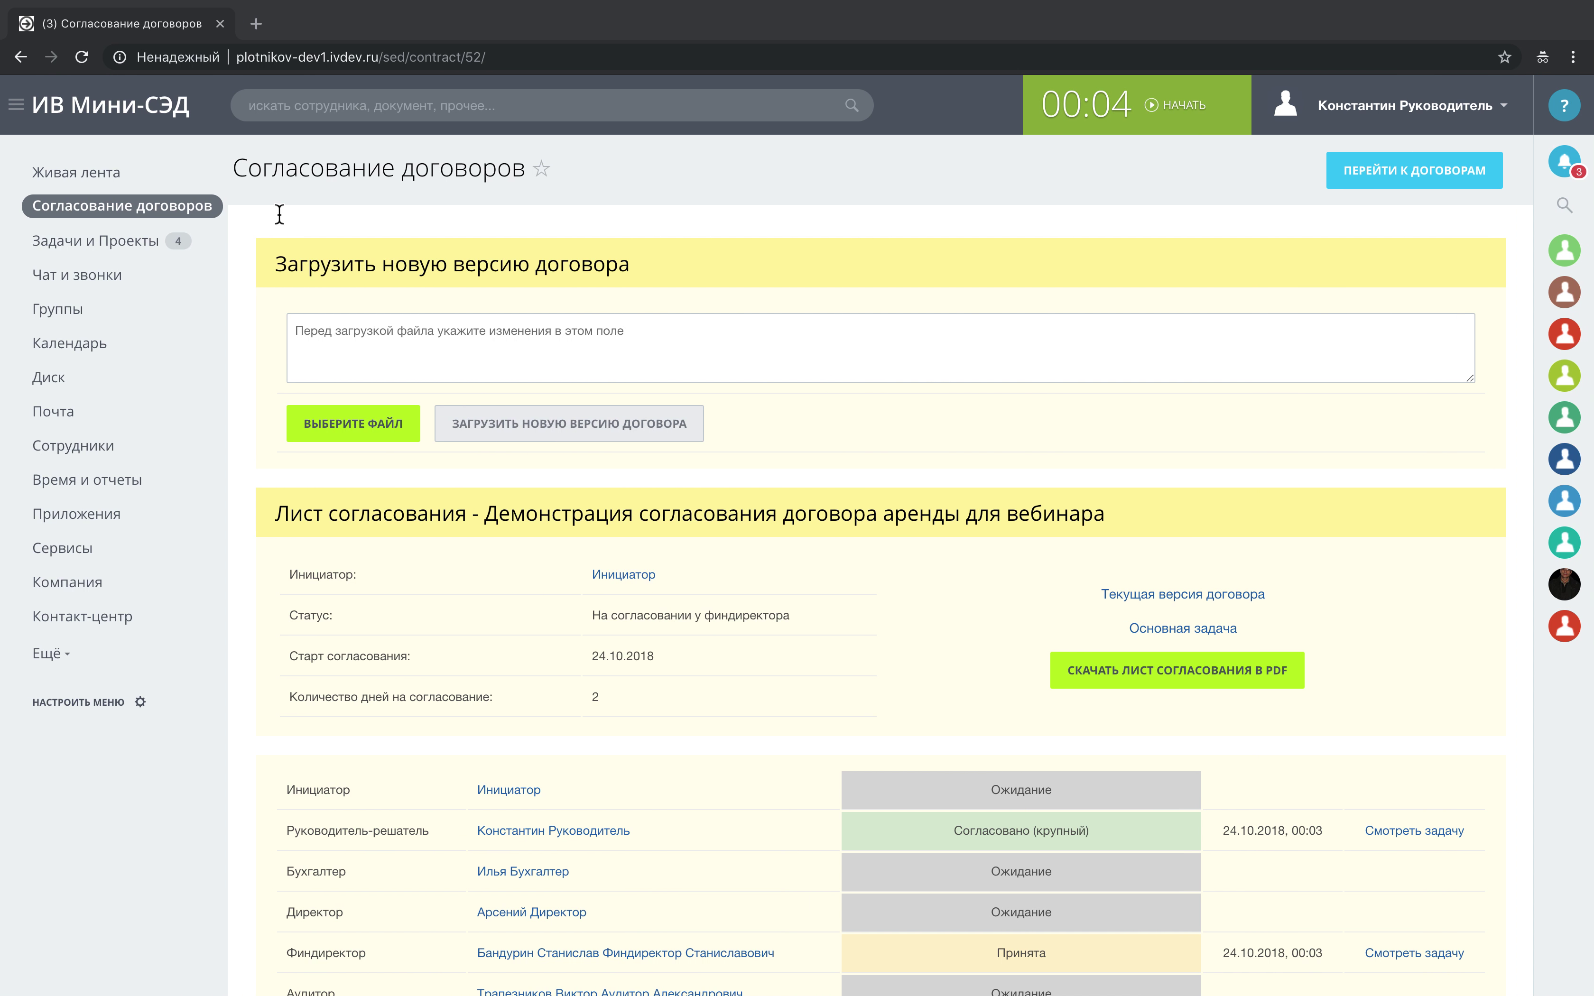
key("ctrl+Left")
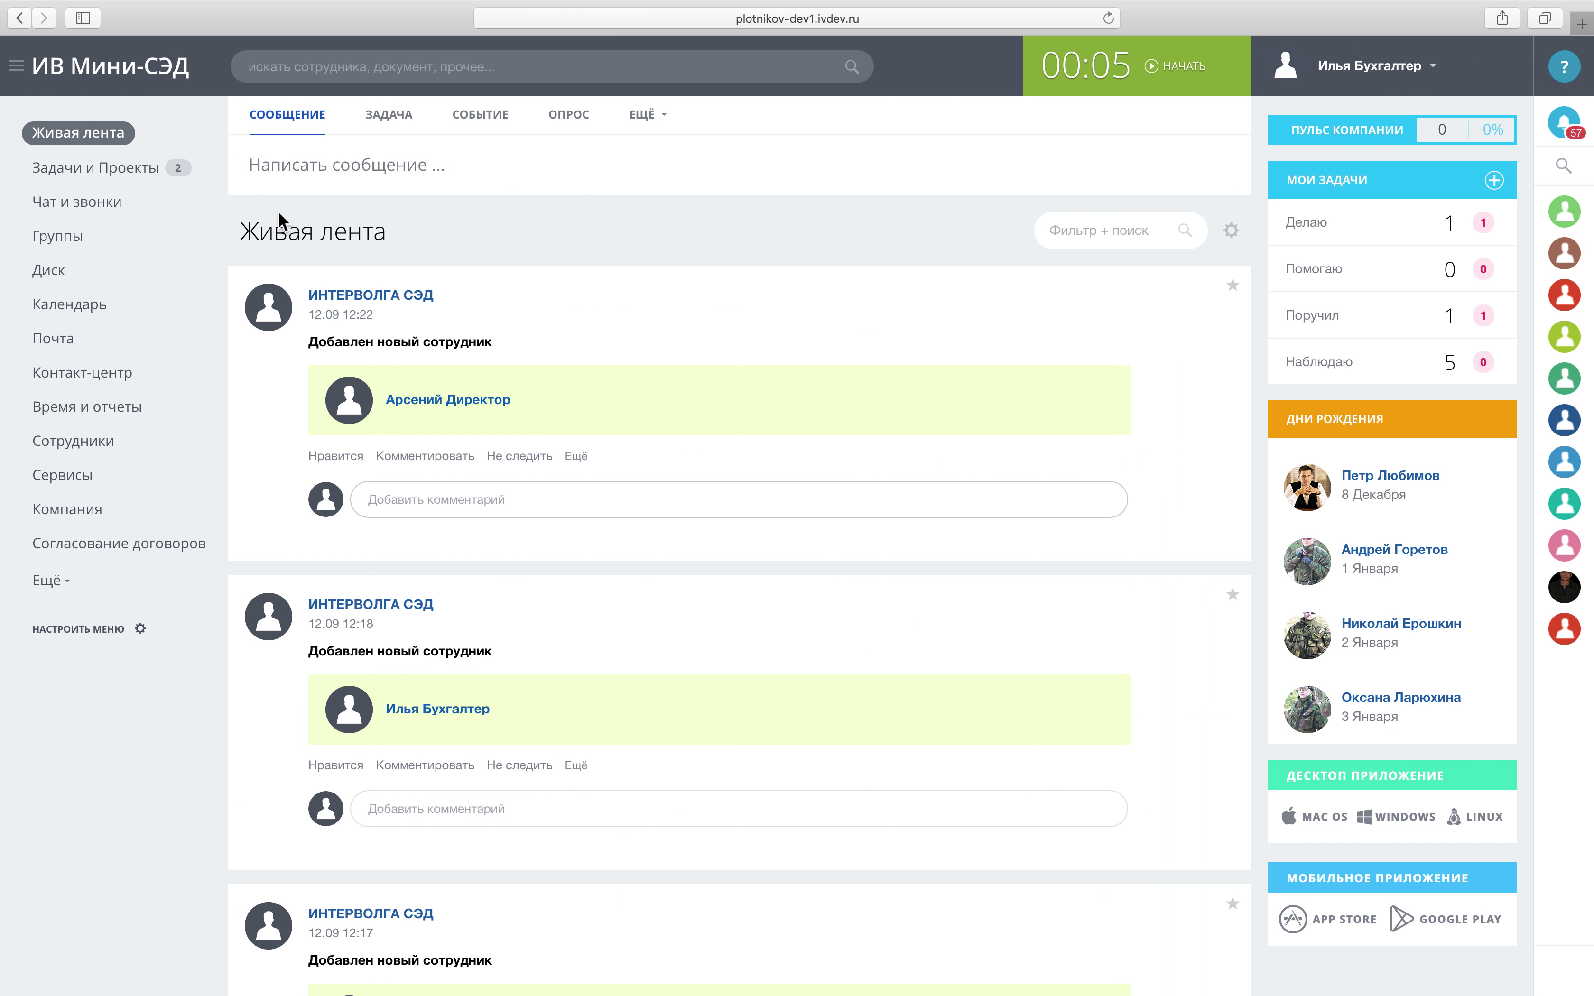
key("ctrl+Left")
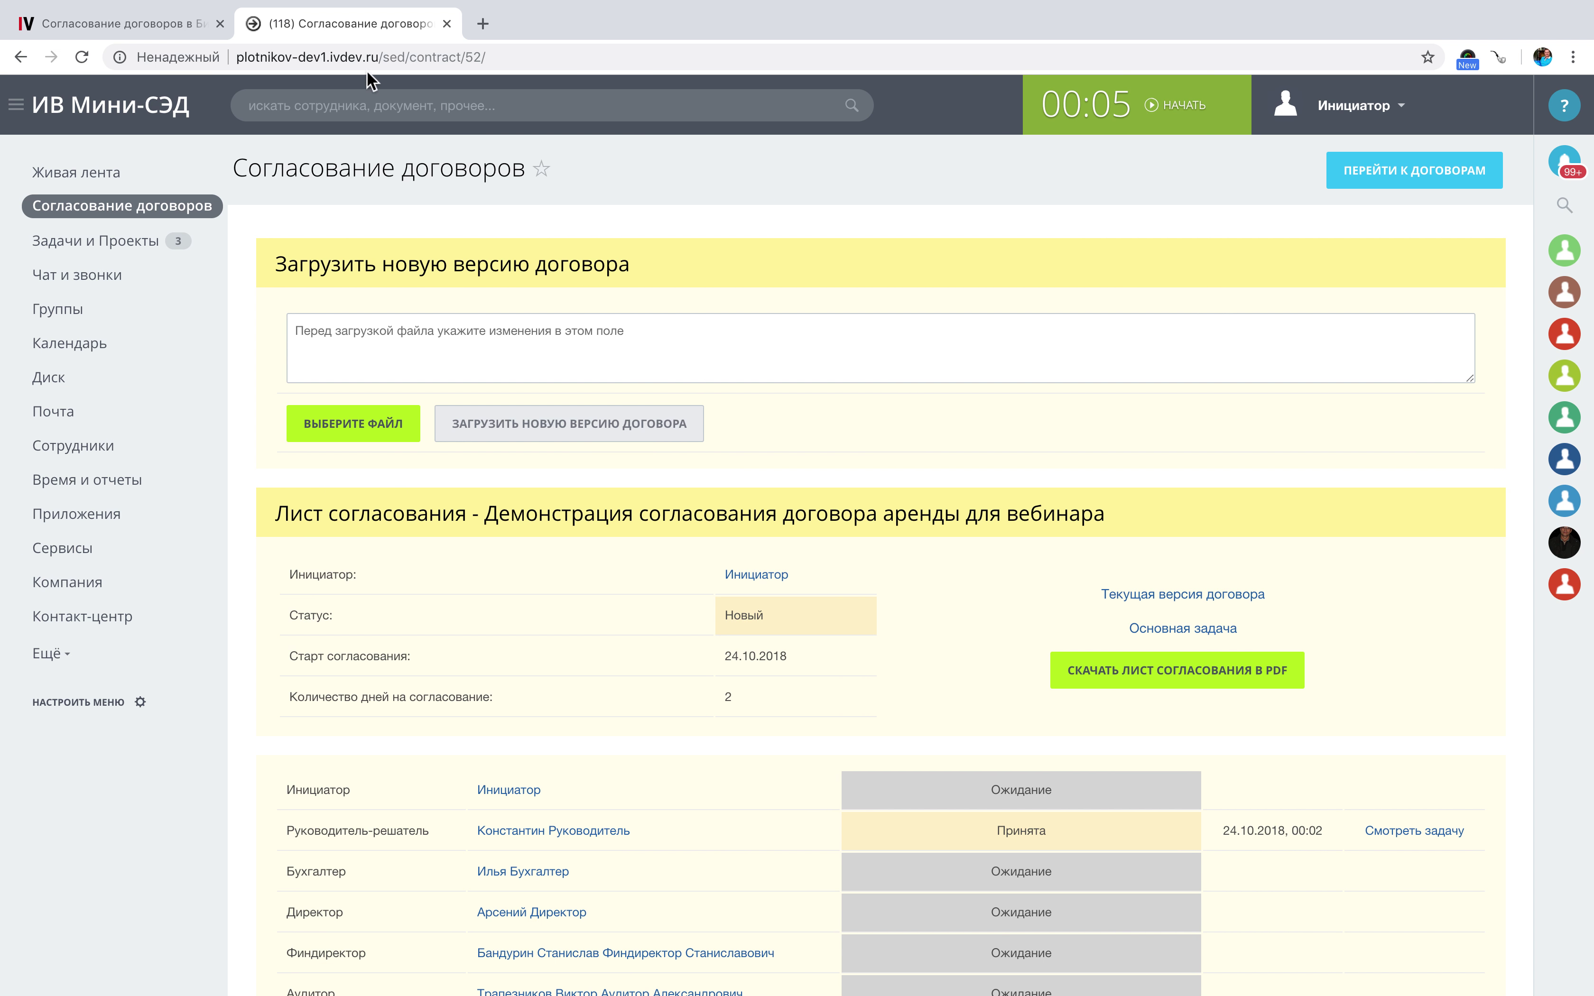
key("ctrl+Right")
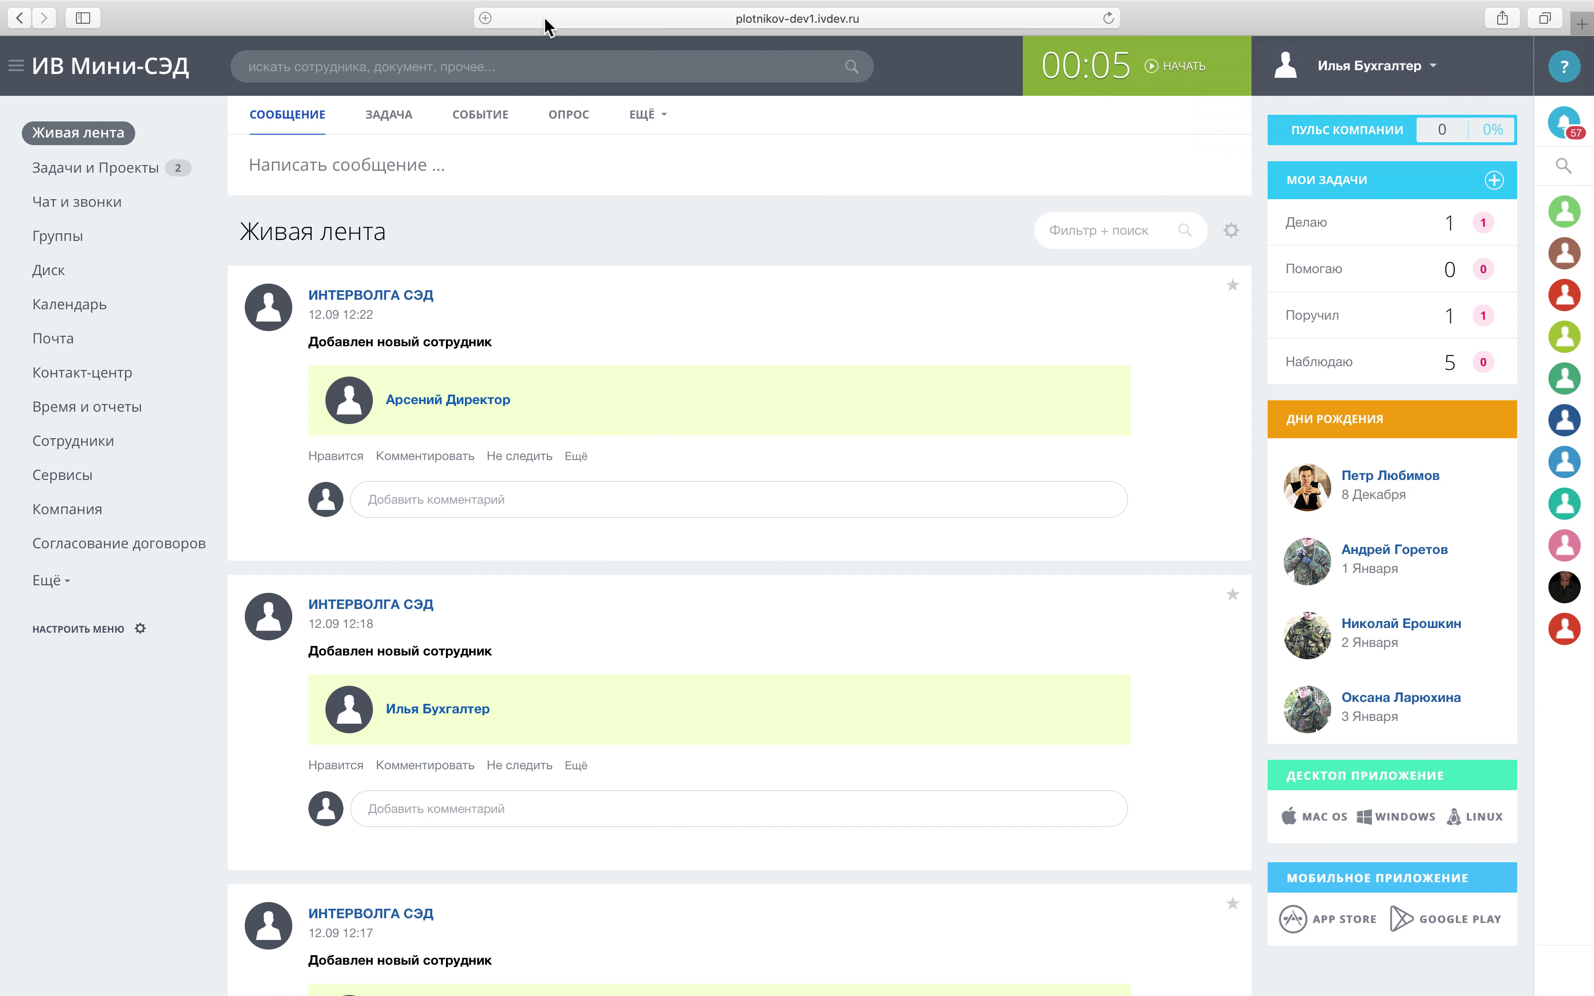
Log the accountant out and sign in as the document administrator, declining to save the password.
left_click(528, 20)
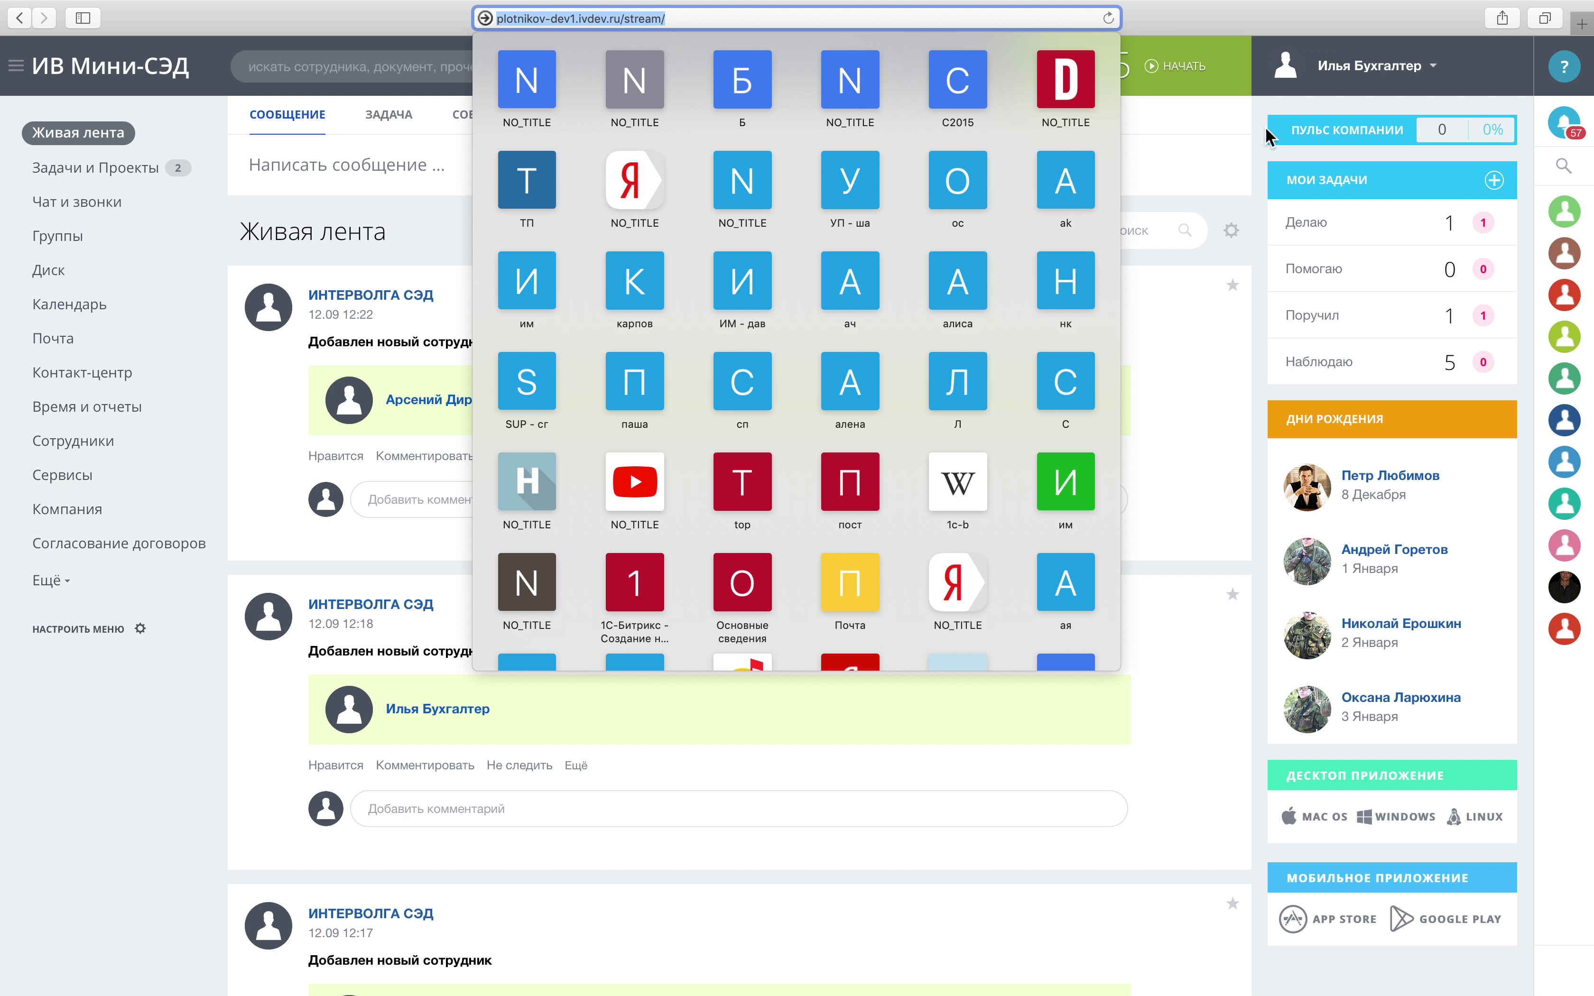
left_click(1356, 66)
left_click(1356, 66)
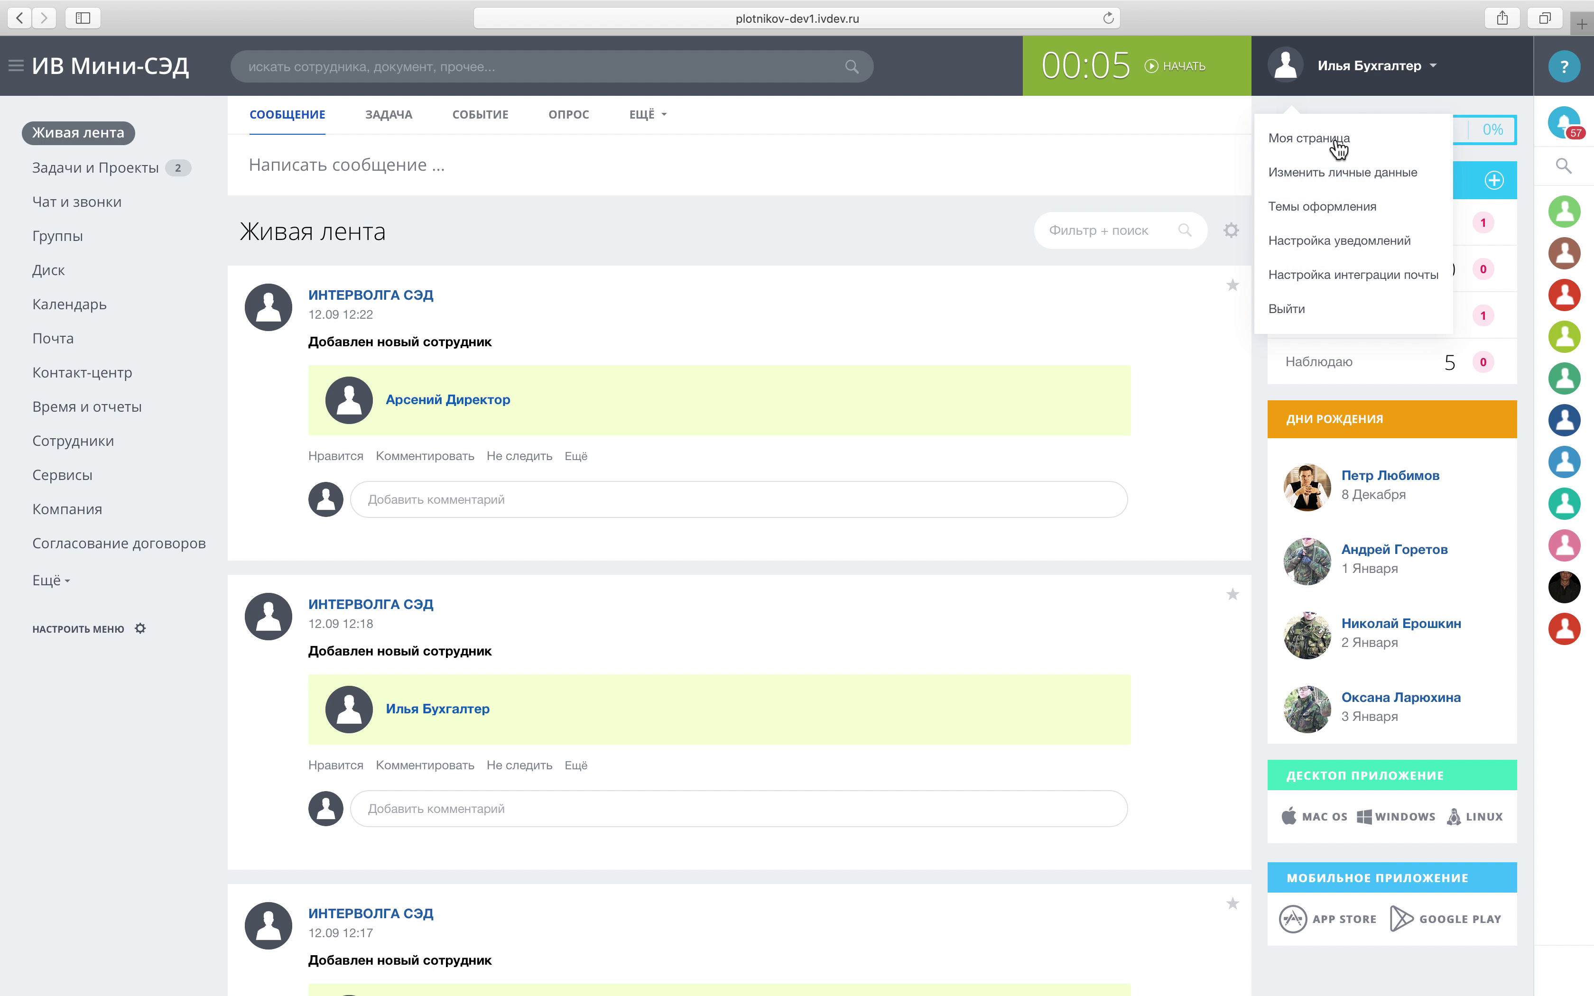
left_click(1298, 303)
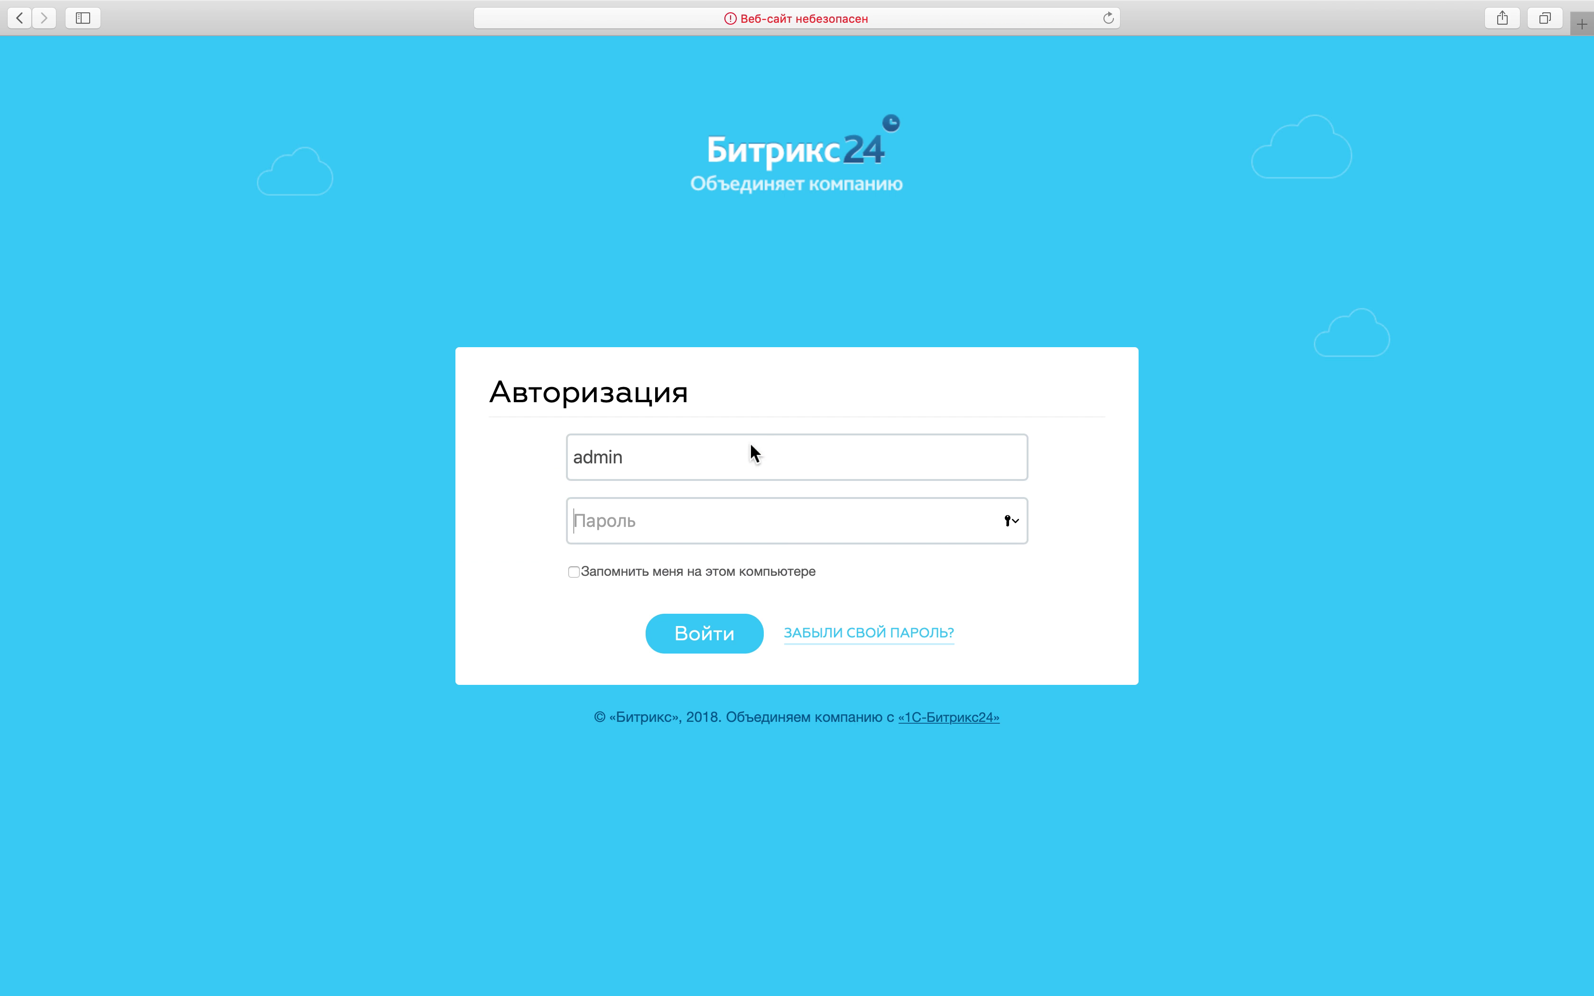
type("123")
key("BackSpace")
key("BackSpace")
key("BackSpace")
key("BackSpace")
type("12")
key("Return")
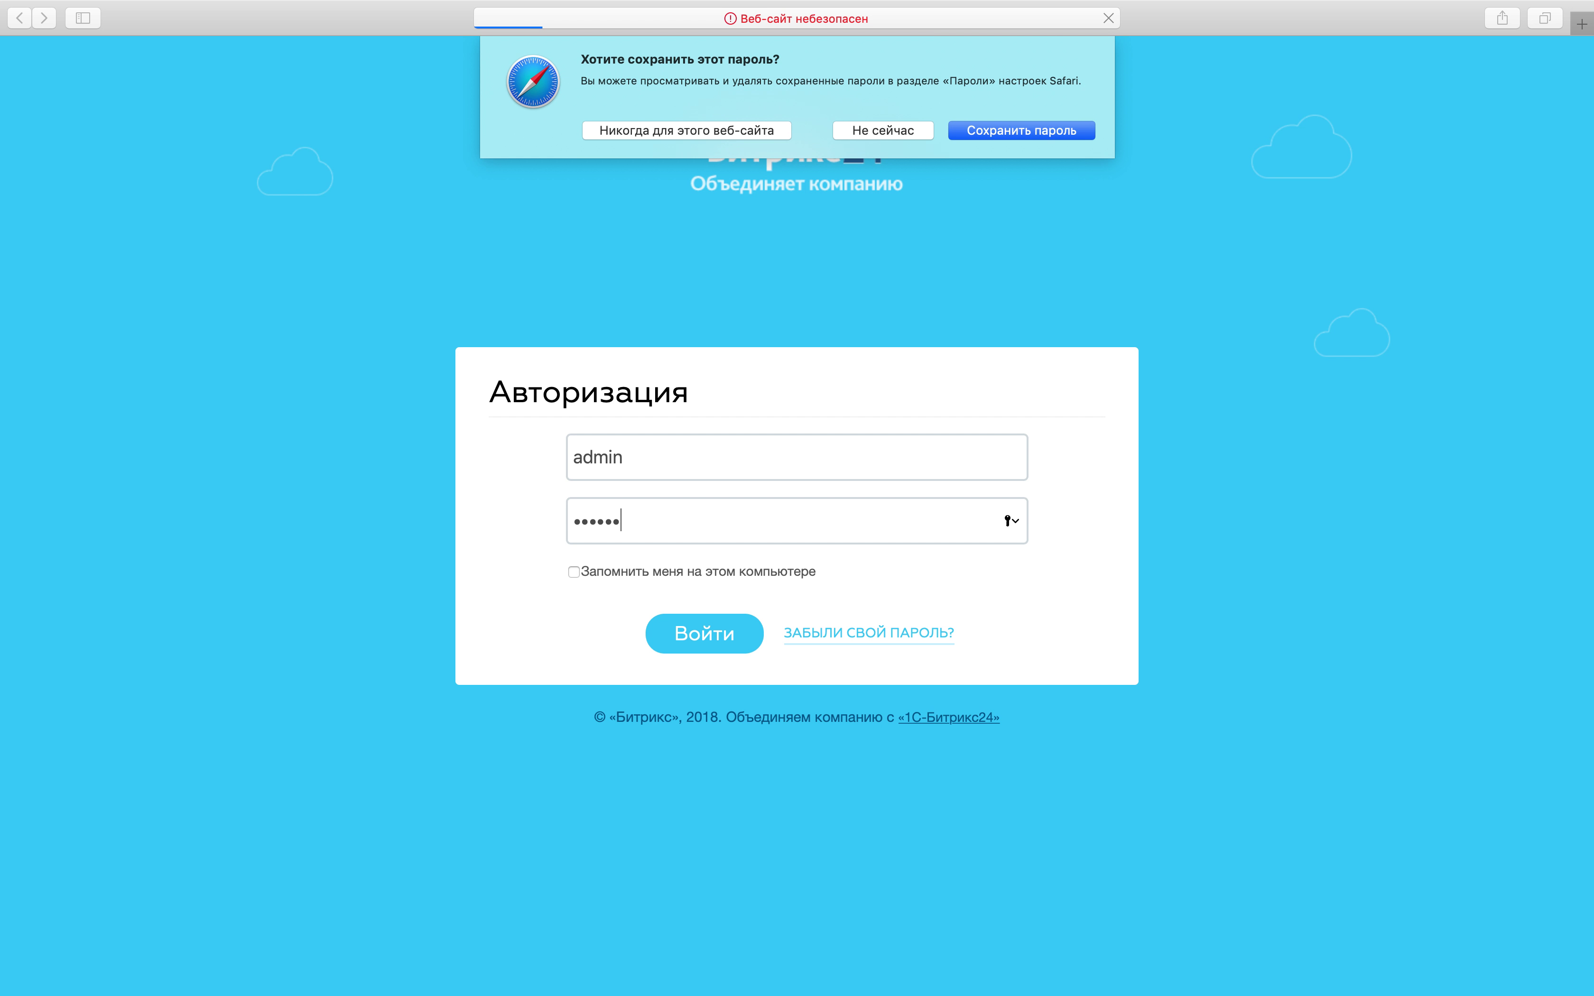
left_click(912, 134)
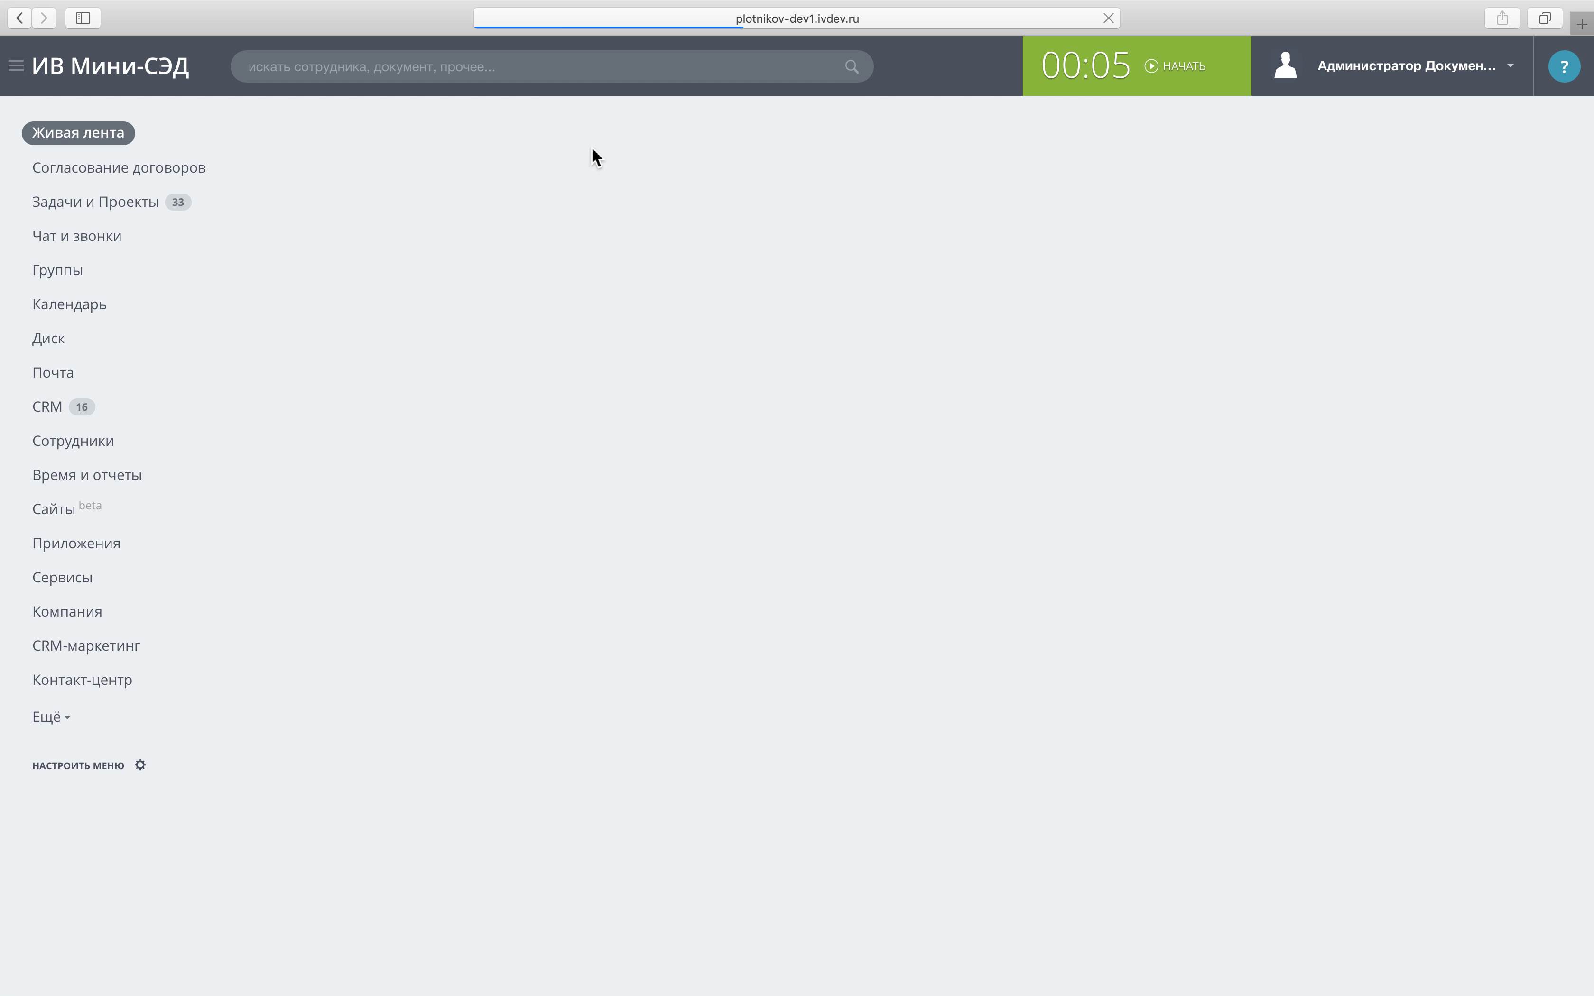
Load the /bitrix/ admin panel by editing the portal's address.
left_click(544, 19)
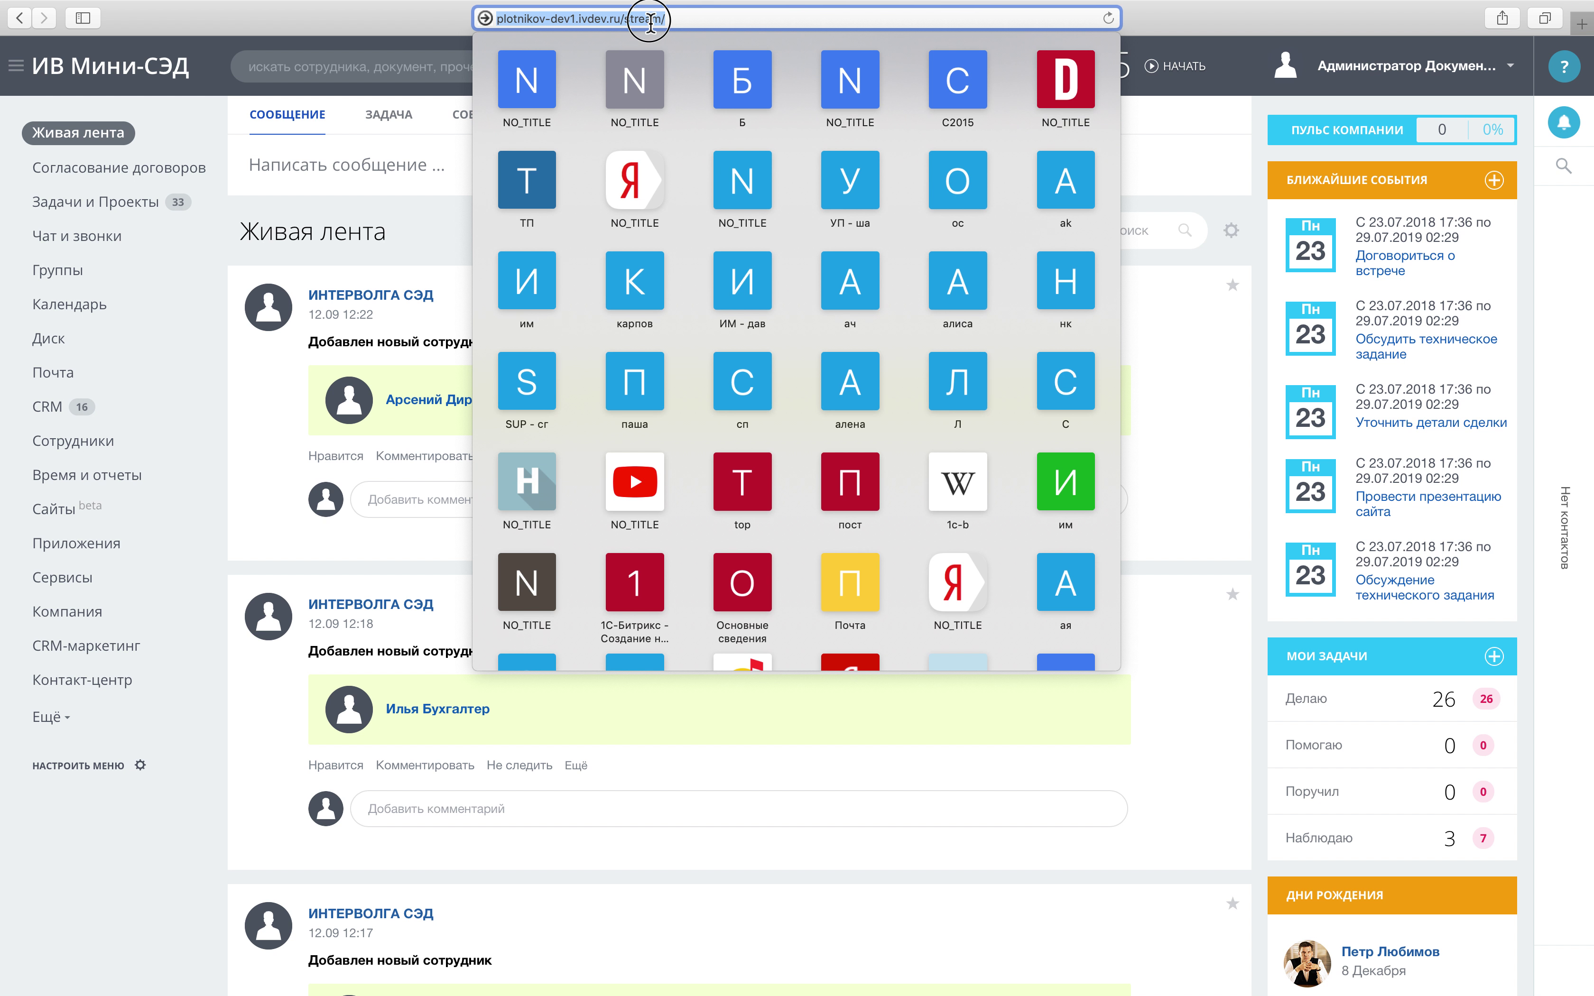
double_click(650, 19)
type("ишек")
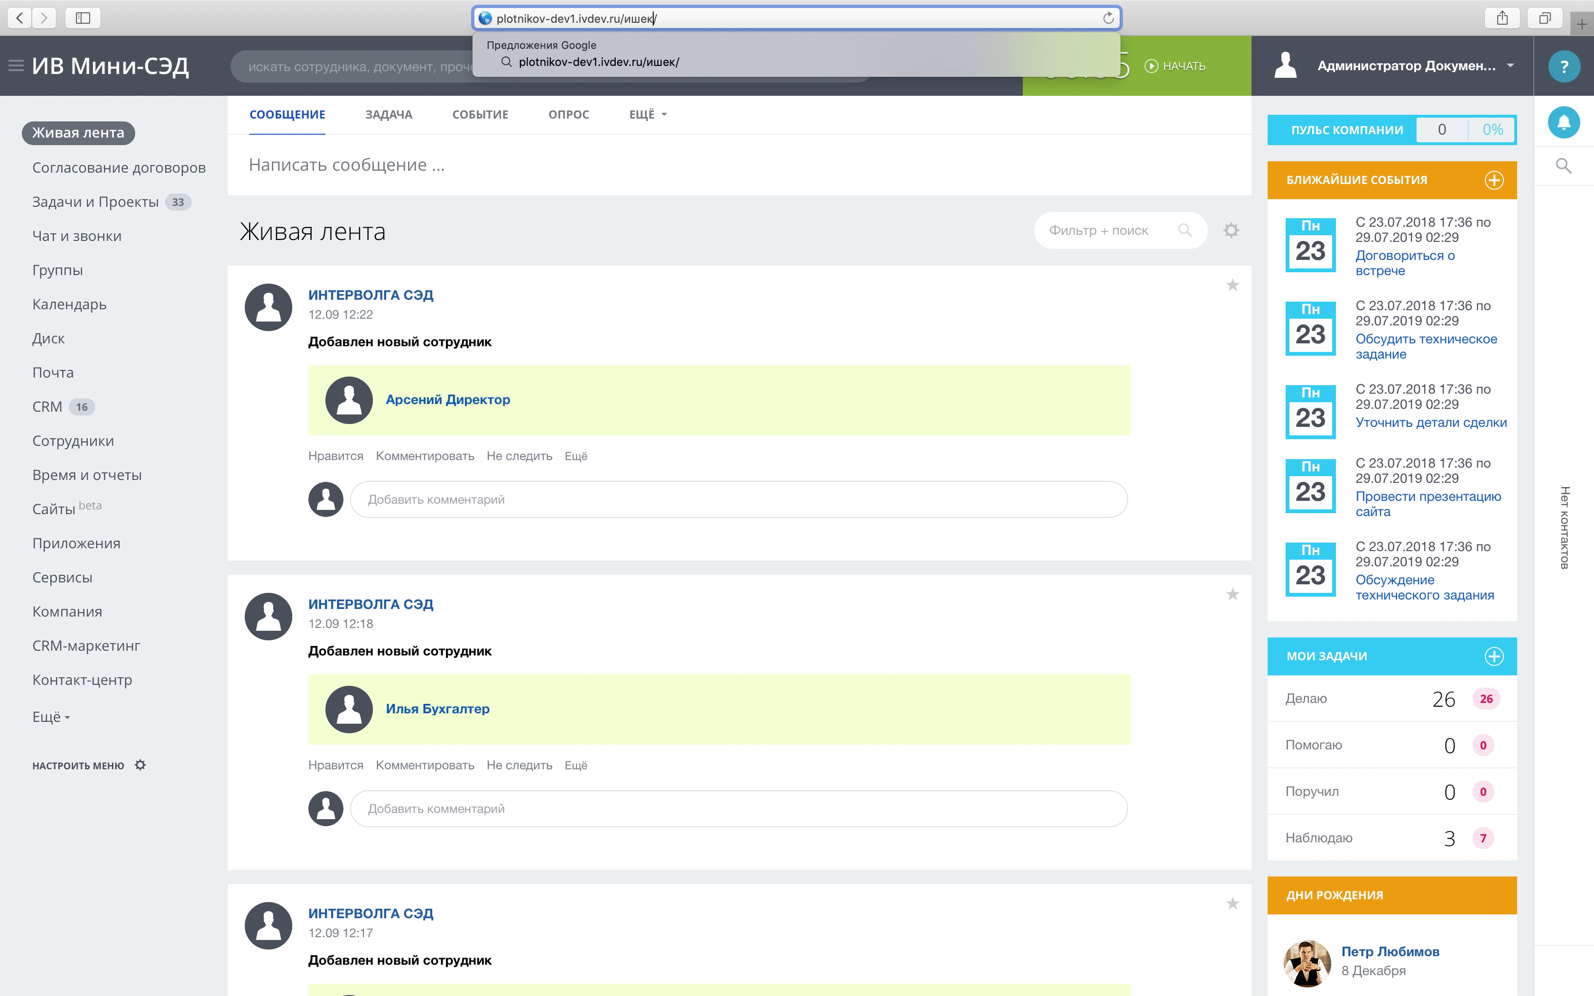
key("BackSpace")
type("bitrix")
key("Return")
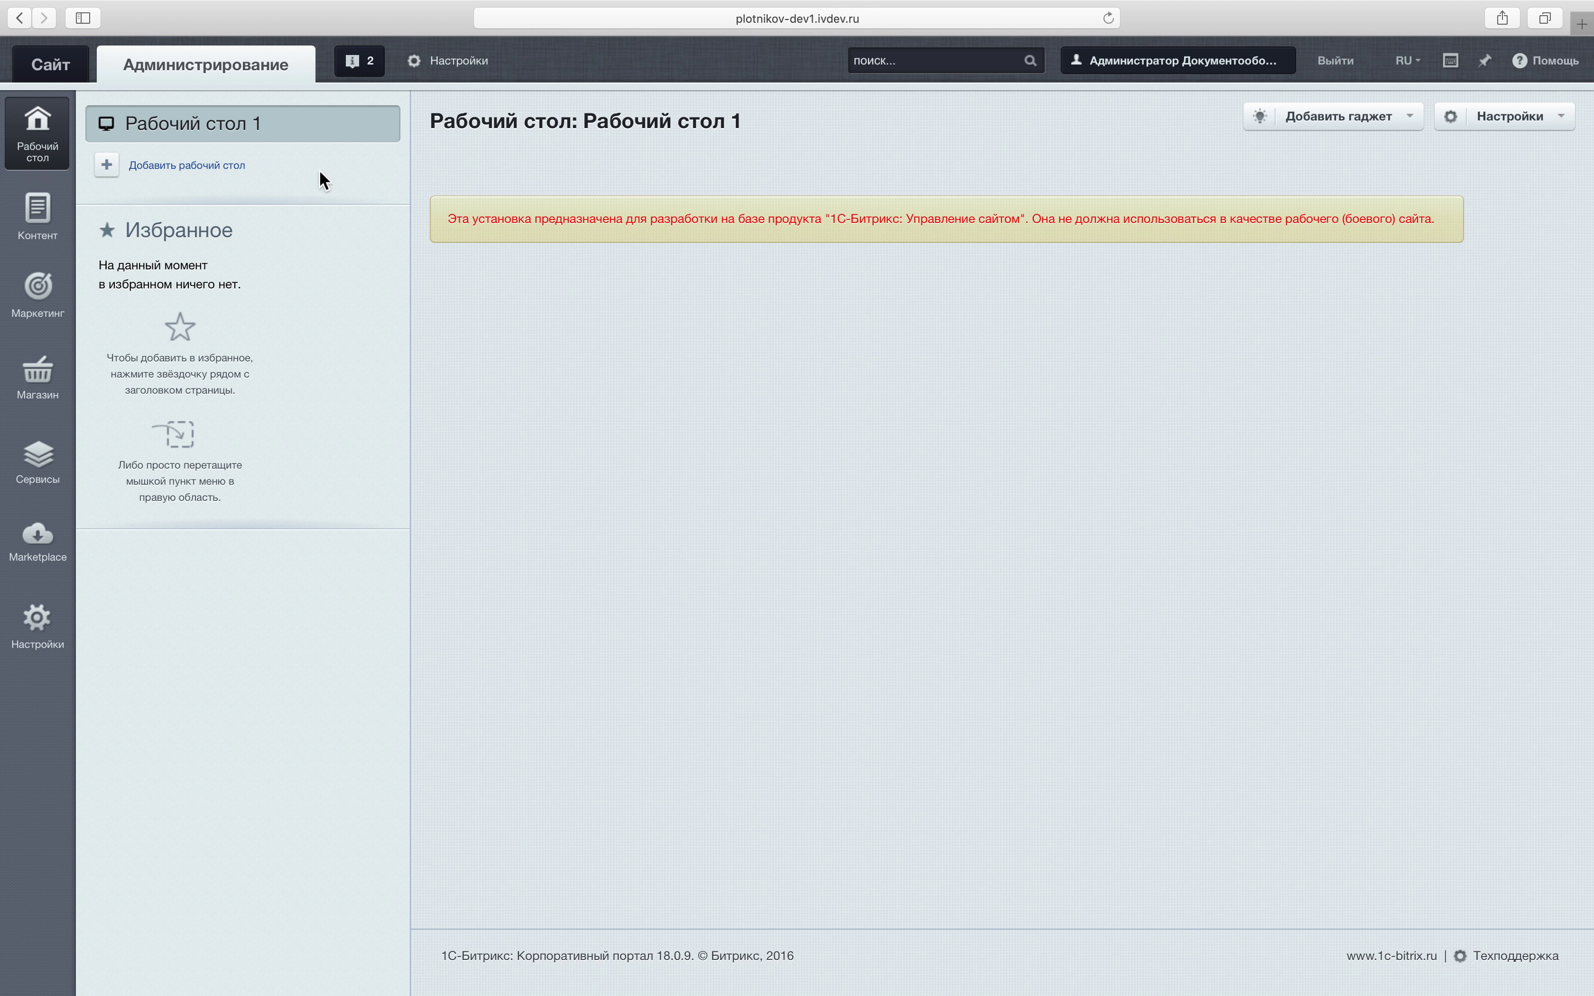
Open Настройки > Пользователи, search for 'директор', and check the contract page in the other browser.
left_click(38, 616)
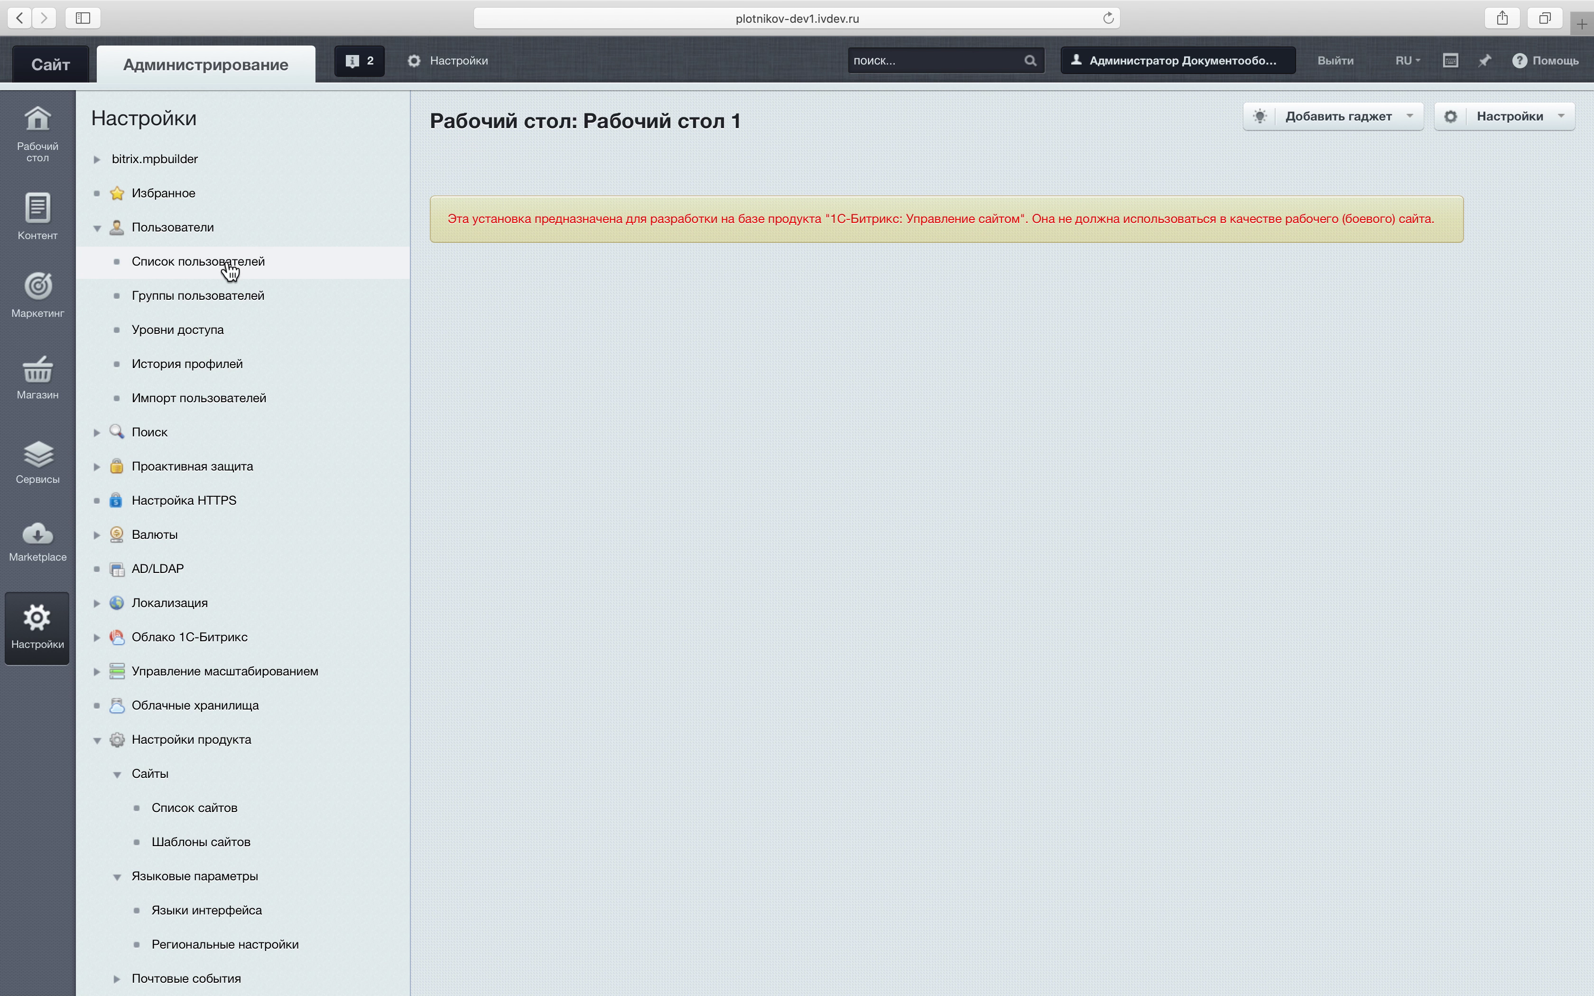
scroll(230, 271, "down", 1)
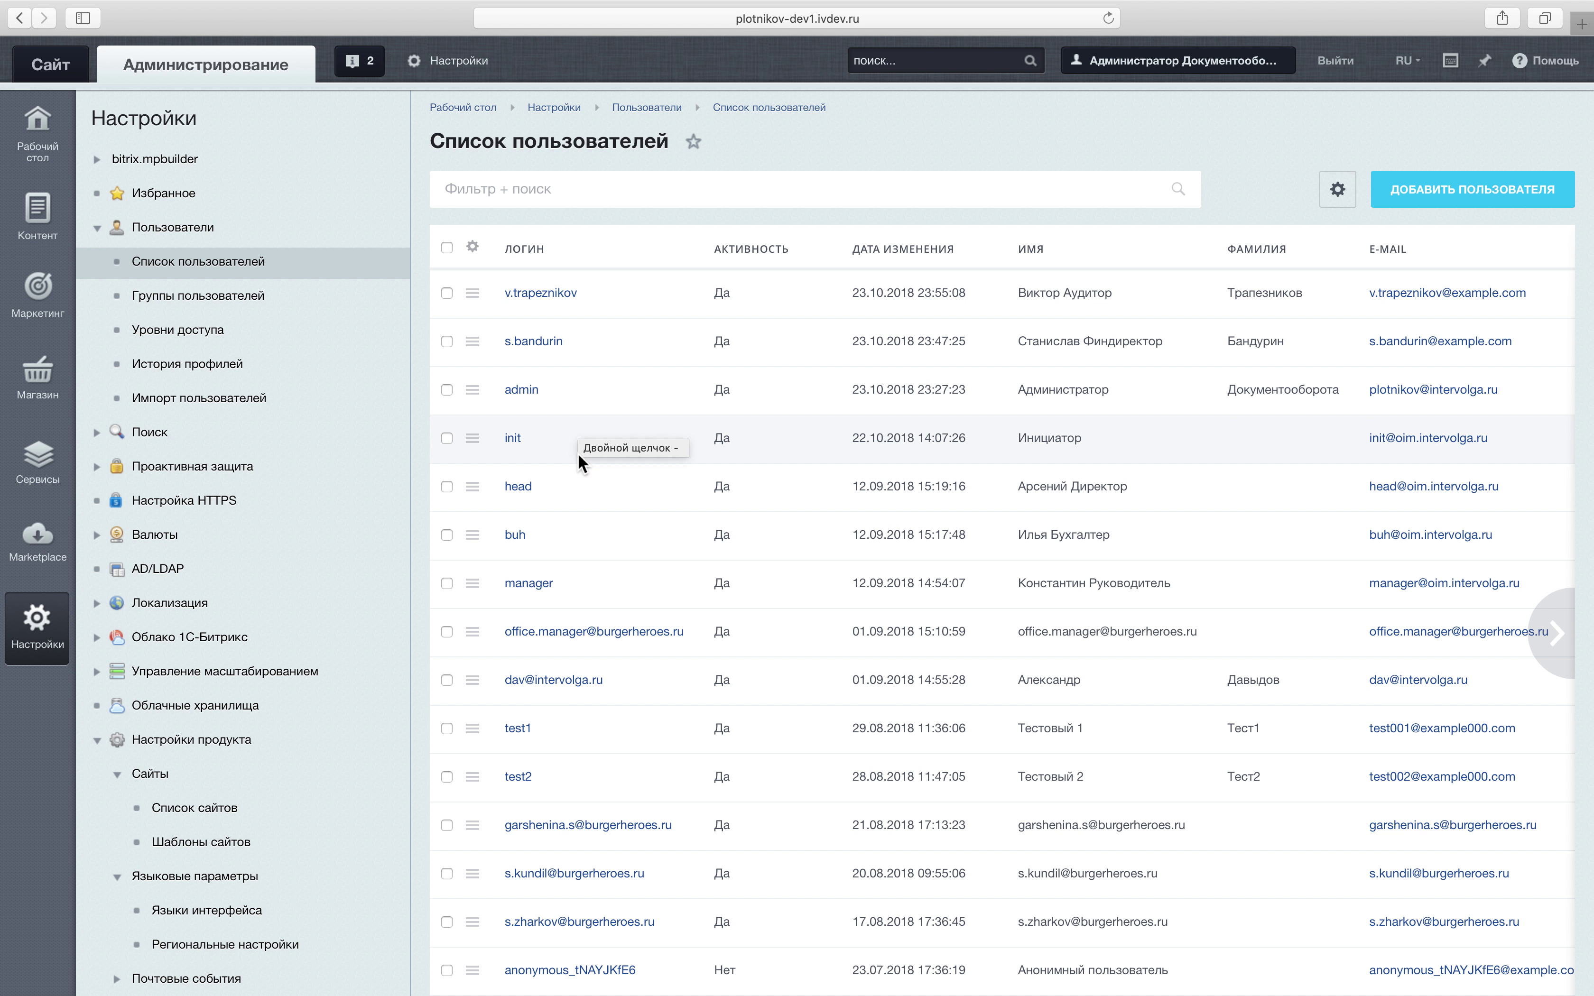
scroll(589, 218, "down", 1)
type("дире")
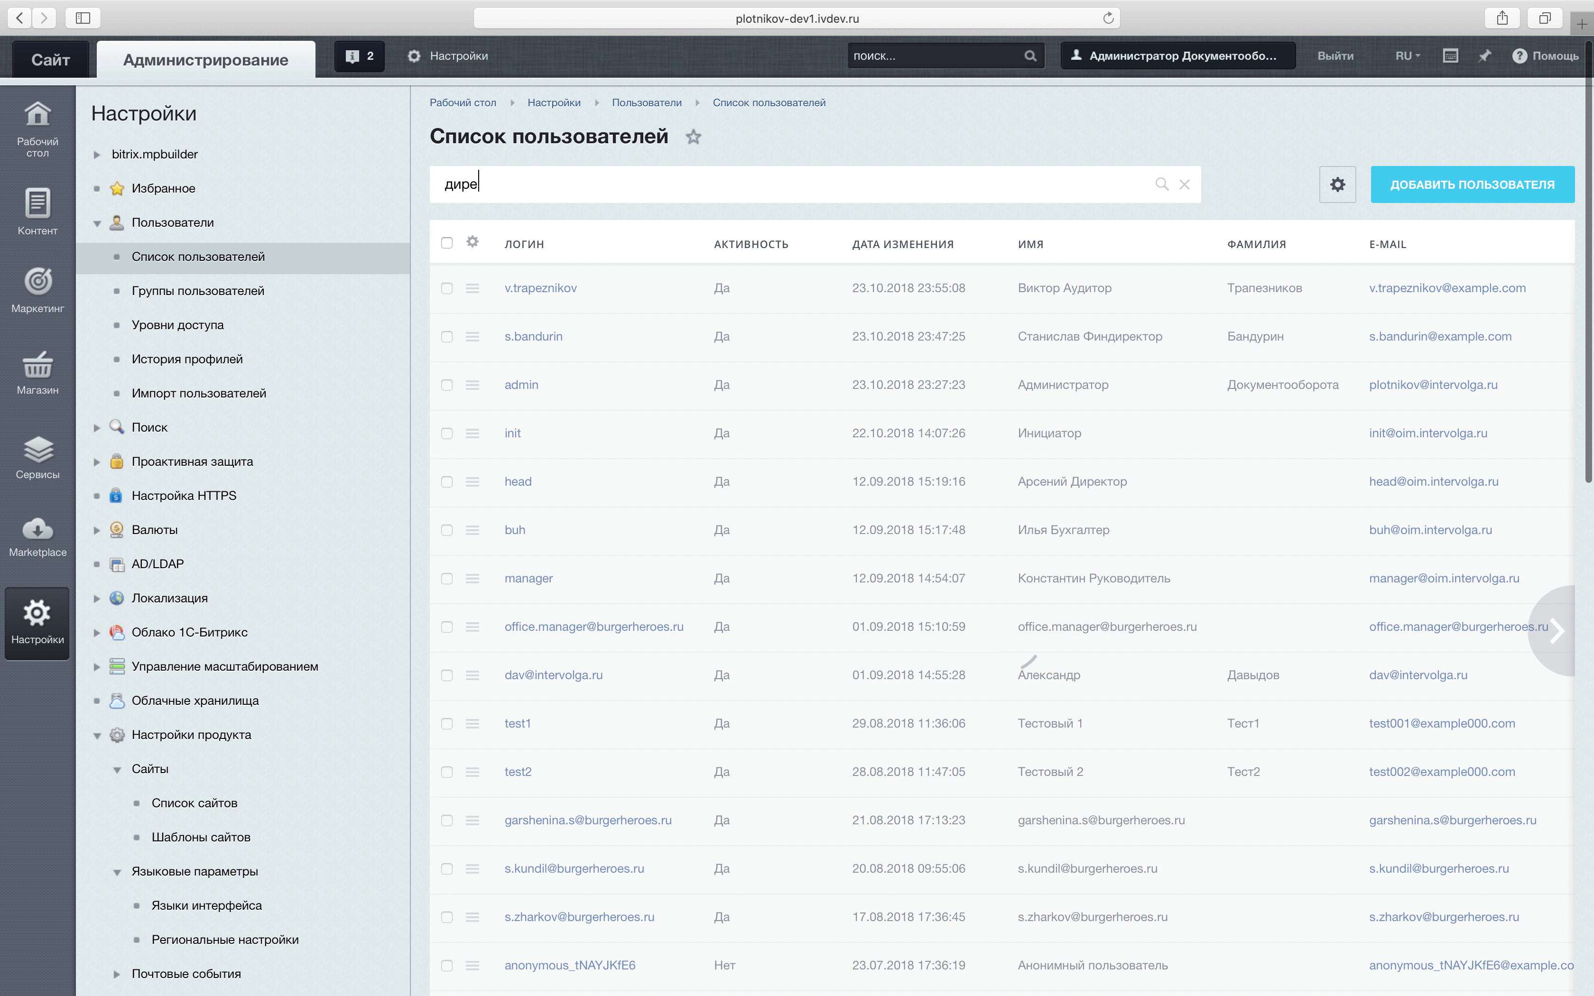
type("ктор")
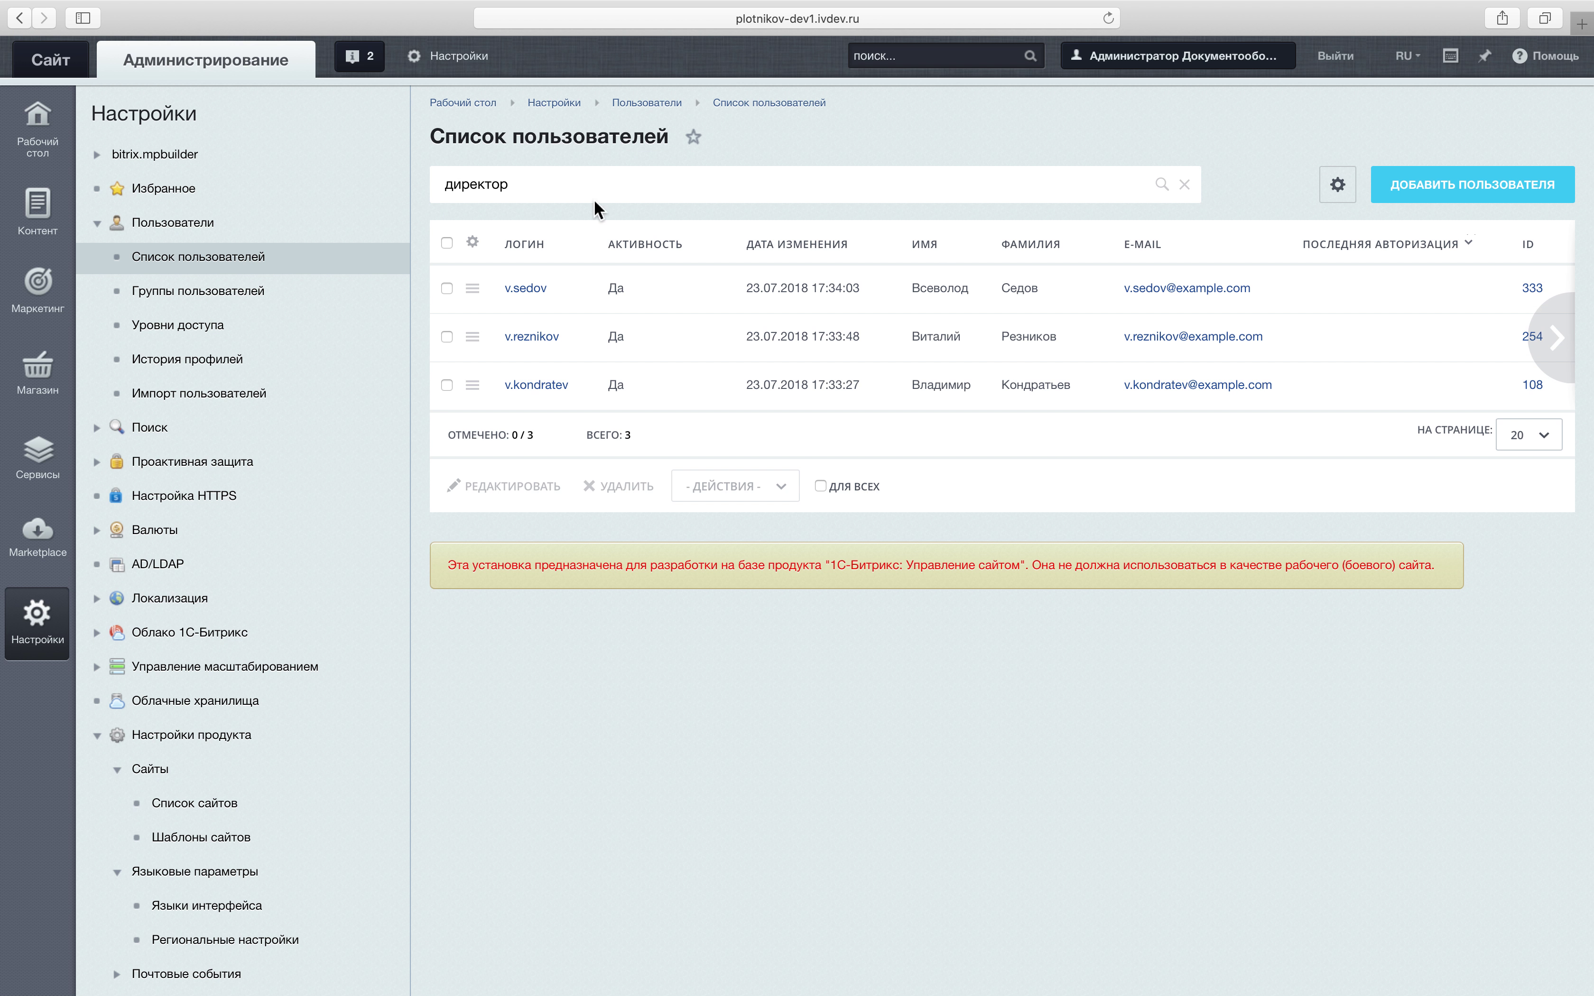
key("ctrl+Left")
scroll(593, 264, "down", 4)
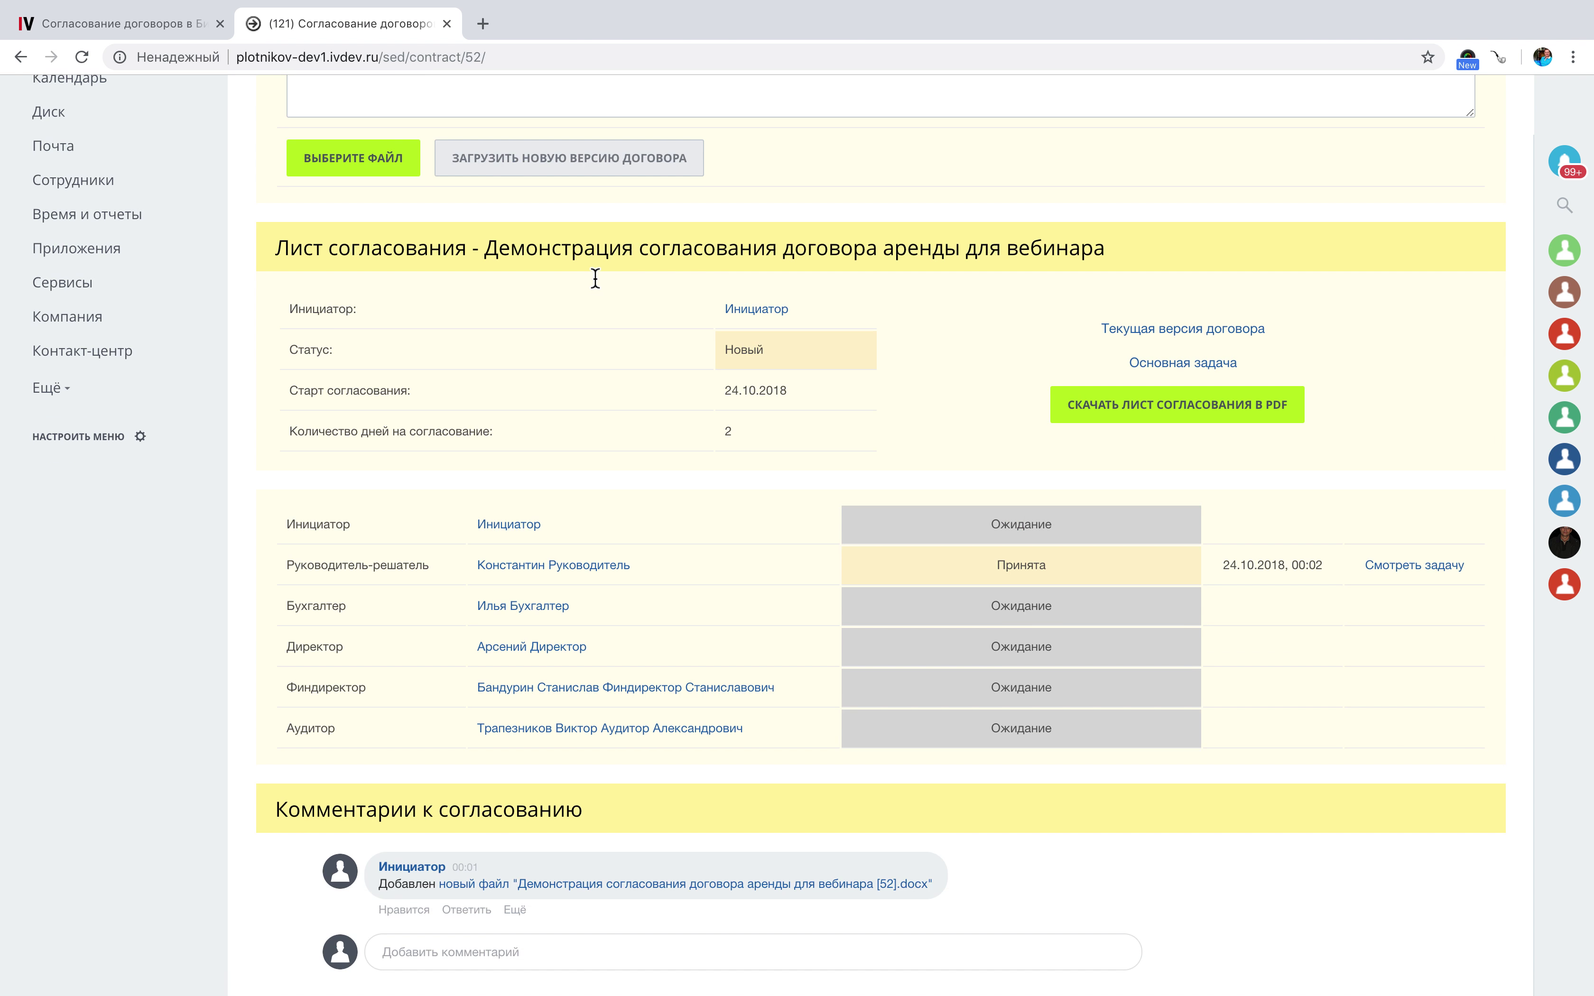
scroll(594, 278, "down", 2)
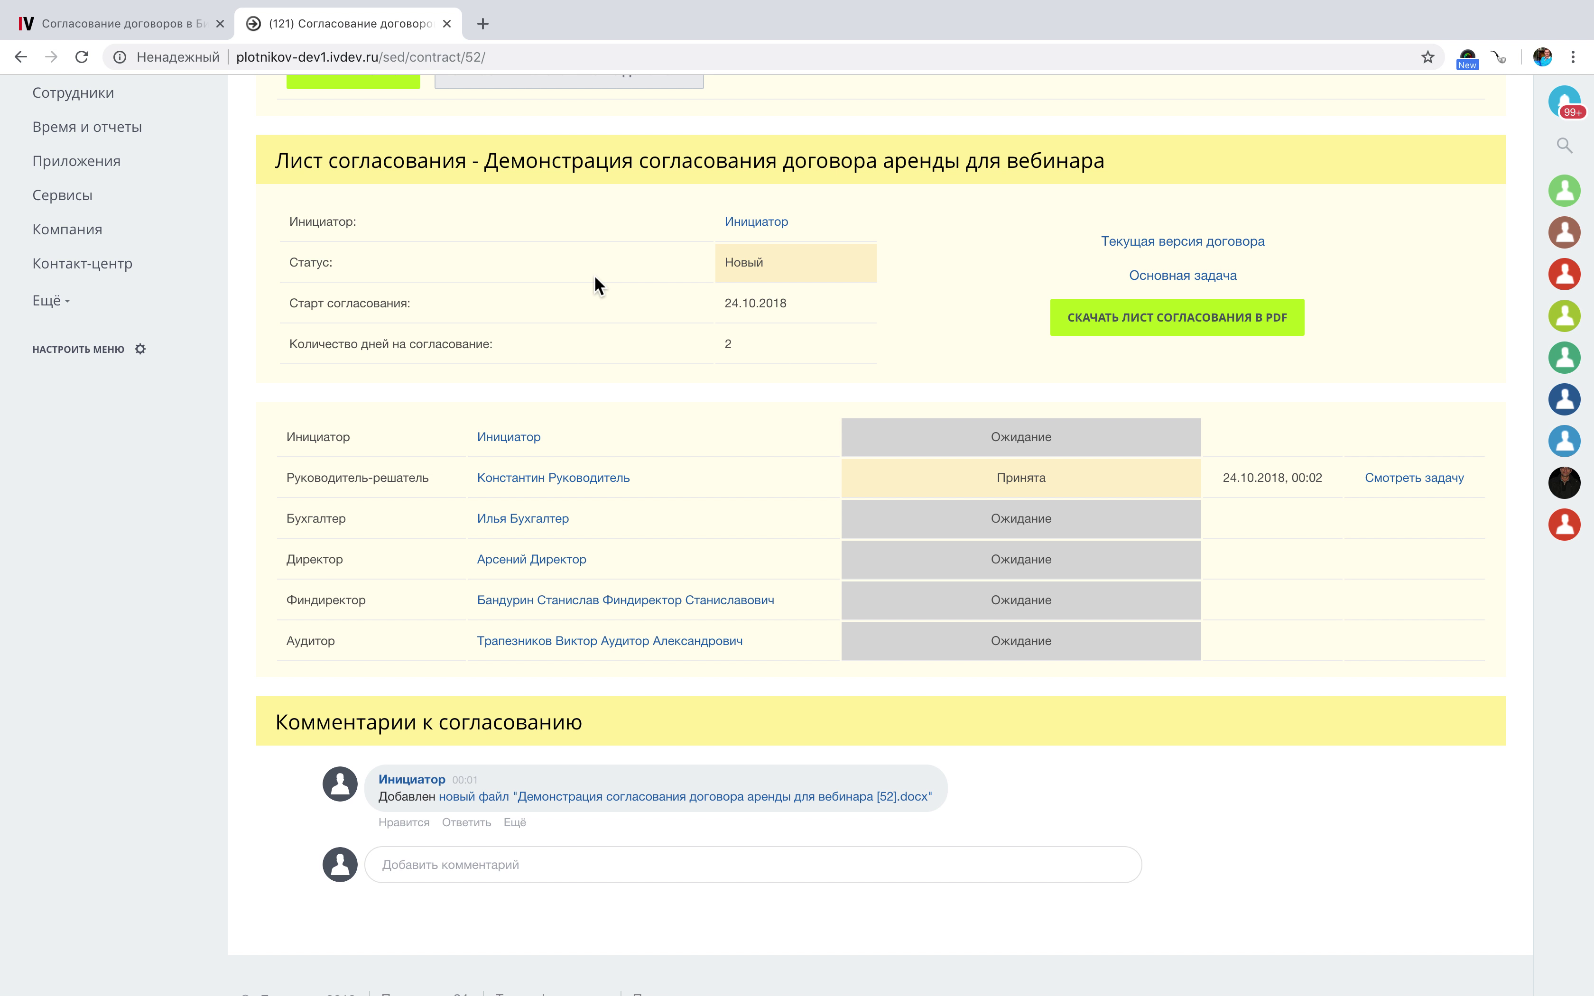
scroll(585, 284, "up", 5)
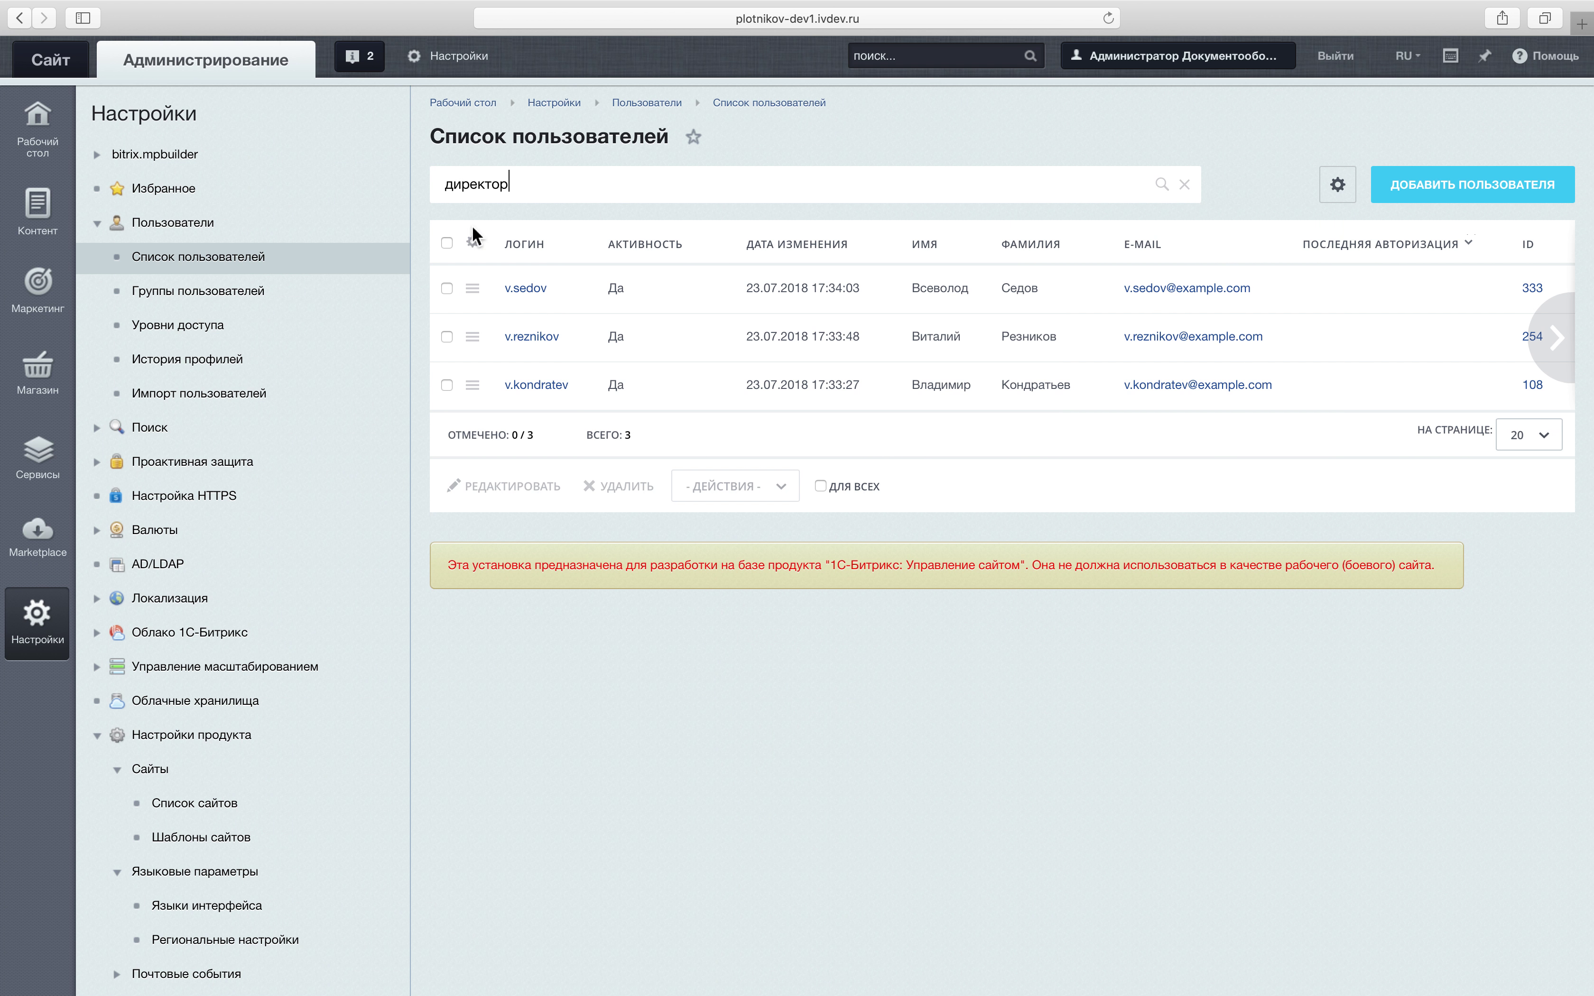
Filter the user list by the director's first name, choose Авторизоваться on his row, and return to the portal.
key("BackSpace")
key("BackSpace")
key("BackSpace")
key("BackSpace")
key("BackSpace")
key("BackSpace")
key("BackSpace")
key("BackSpace")
type("арсений")
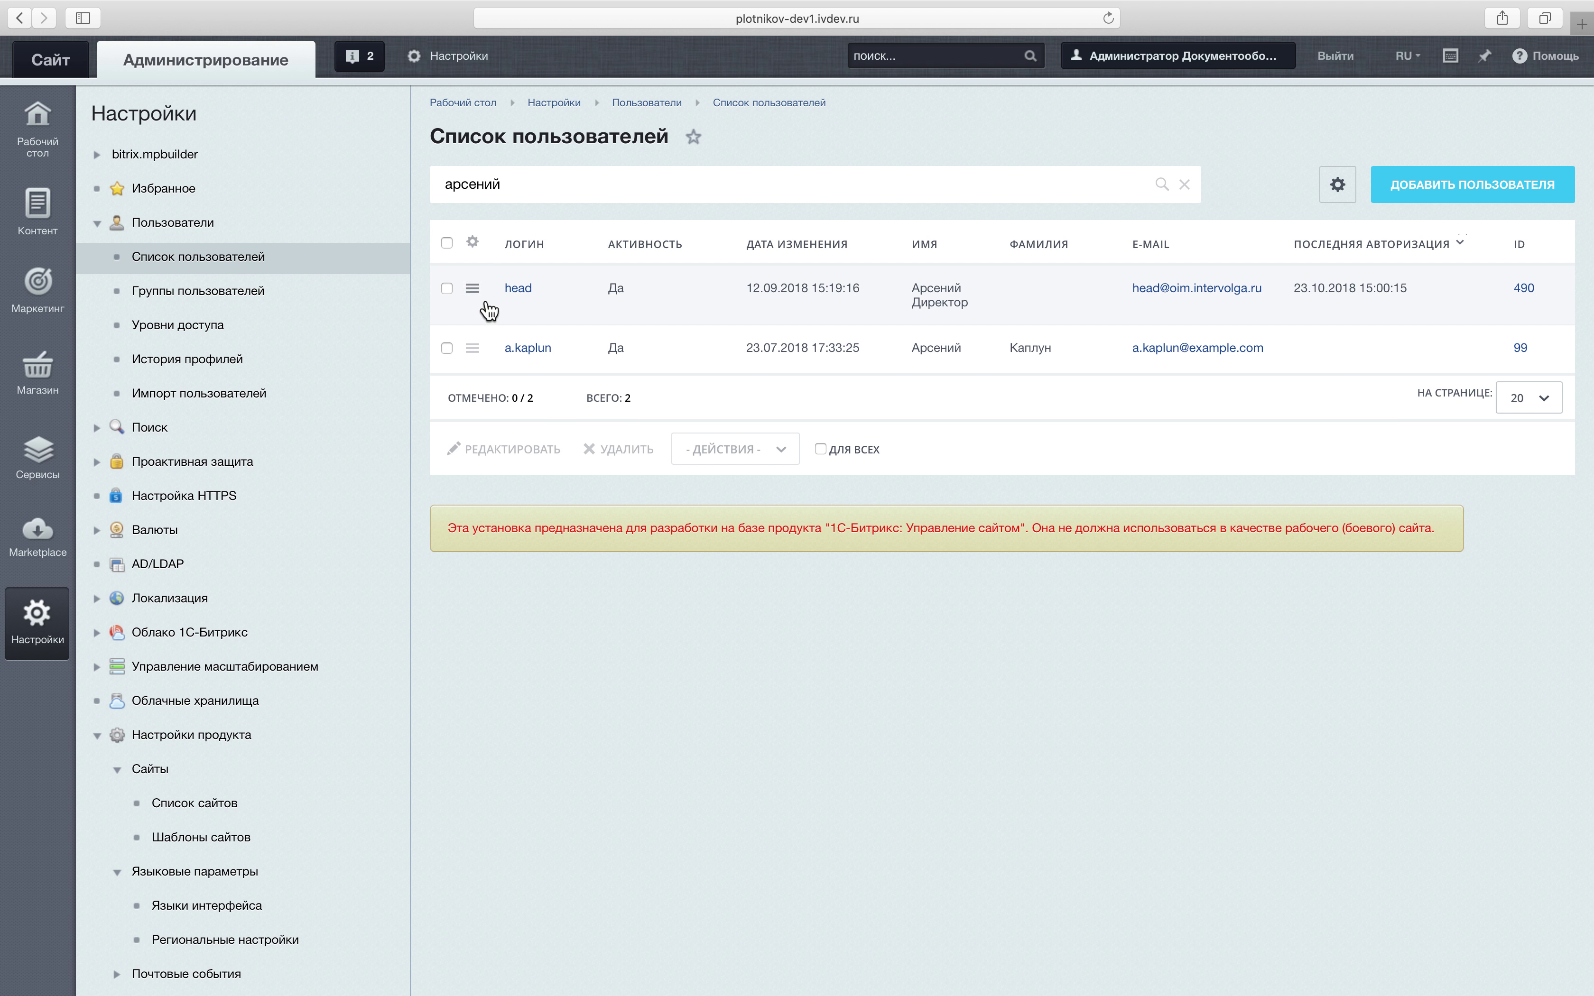
left_click(473, 289)
left_click(537, 393)
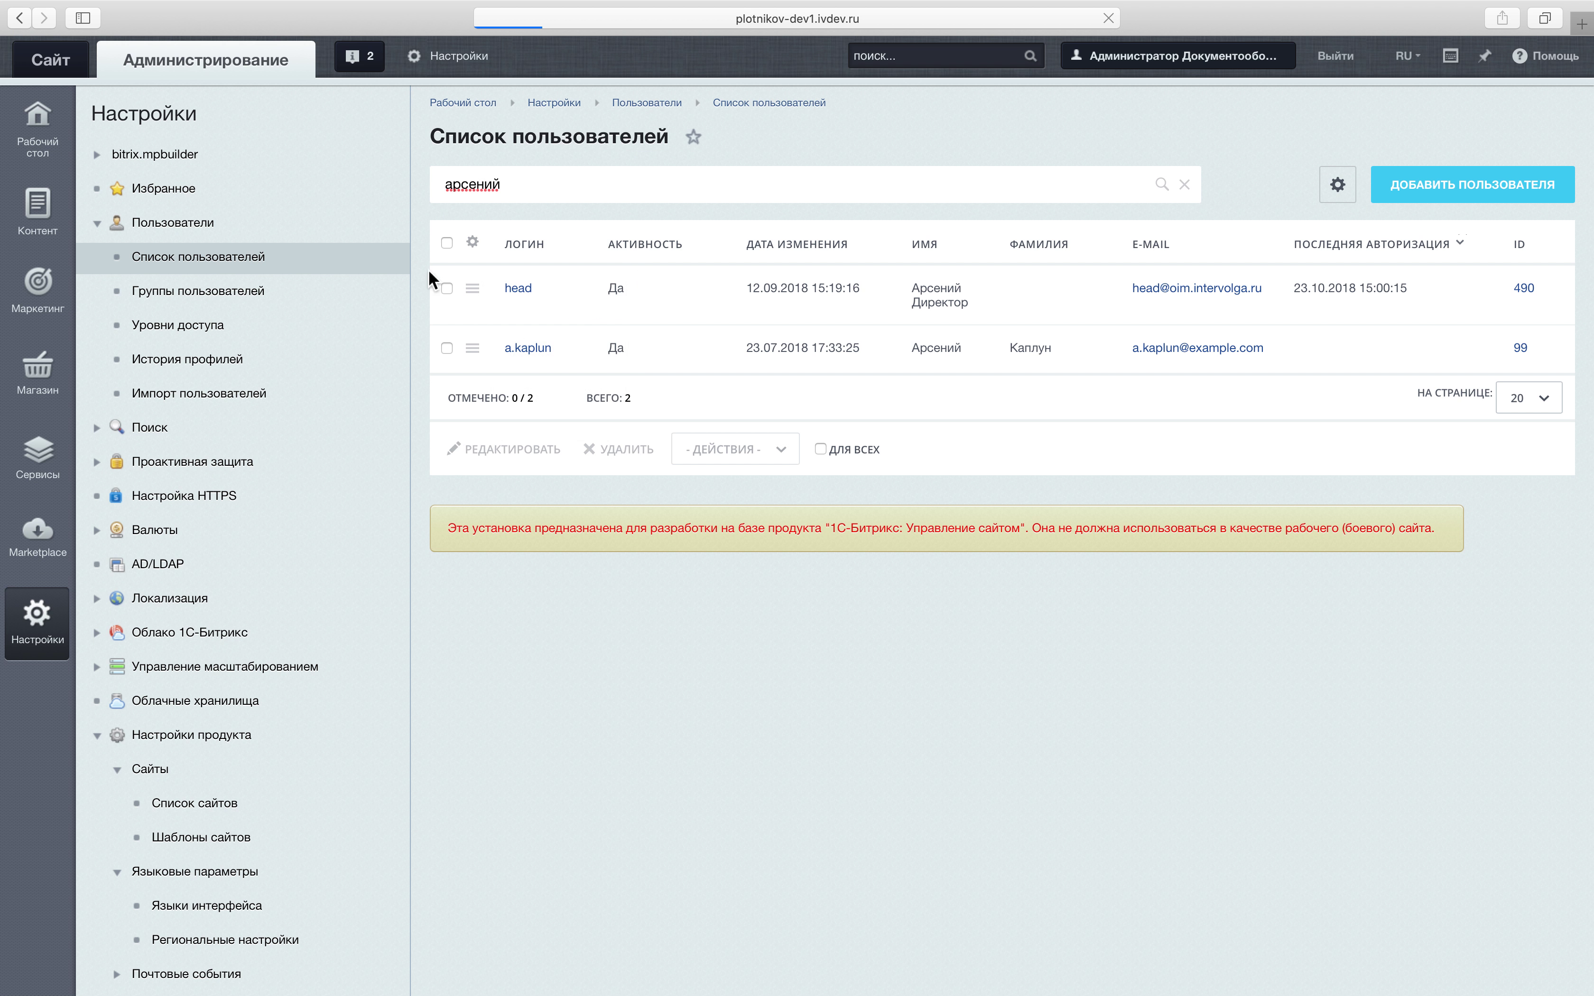
left_click(68, 63)
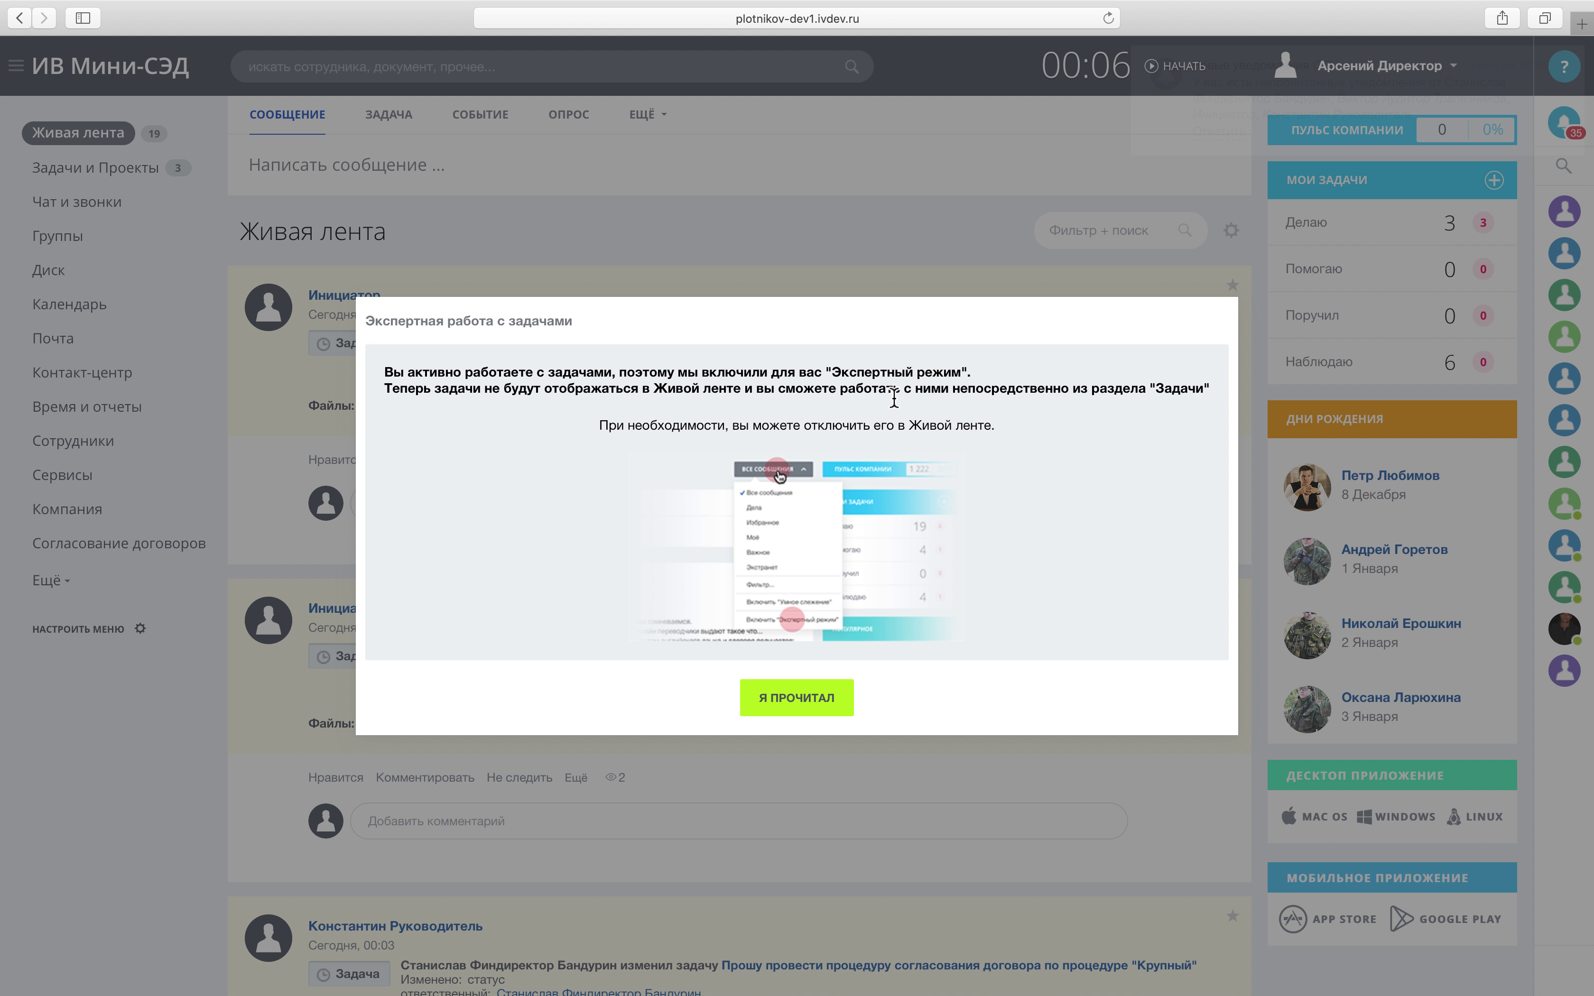
As the director, dismiss the Экспертный режим notice and reach the approval sheet via task #207's notification.
left_click(822, 697)
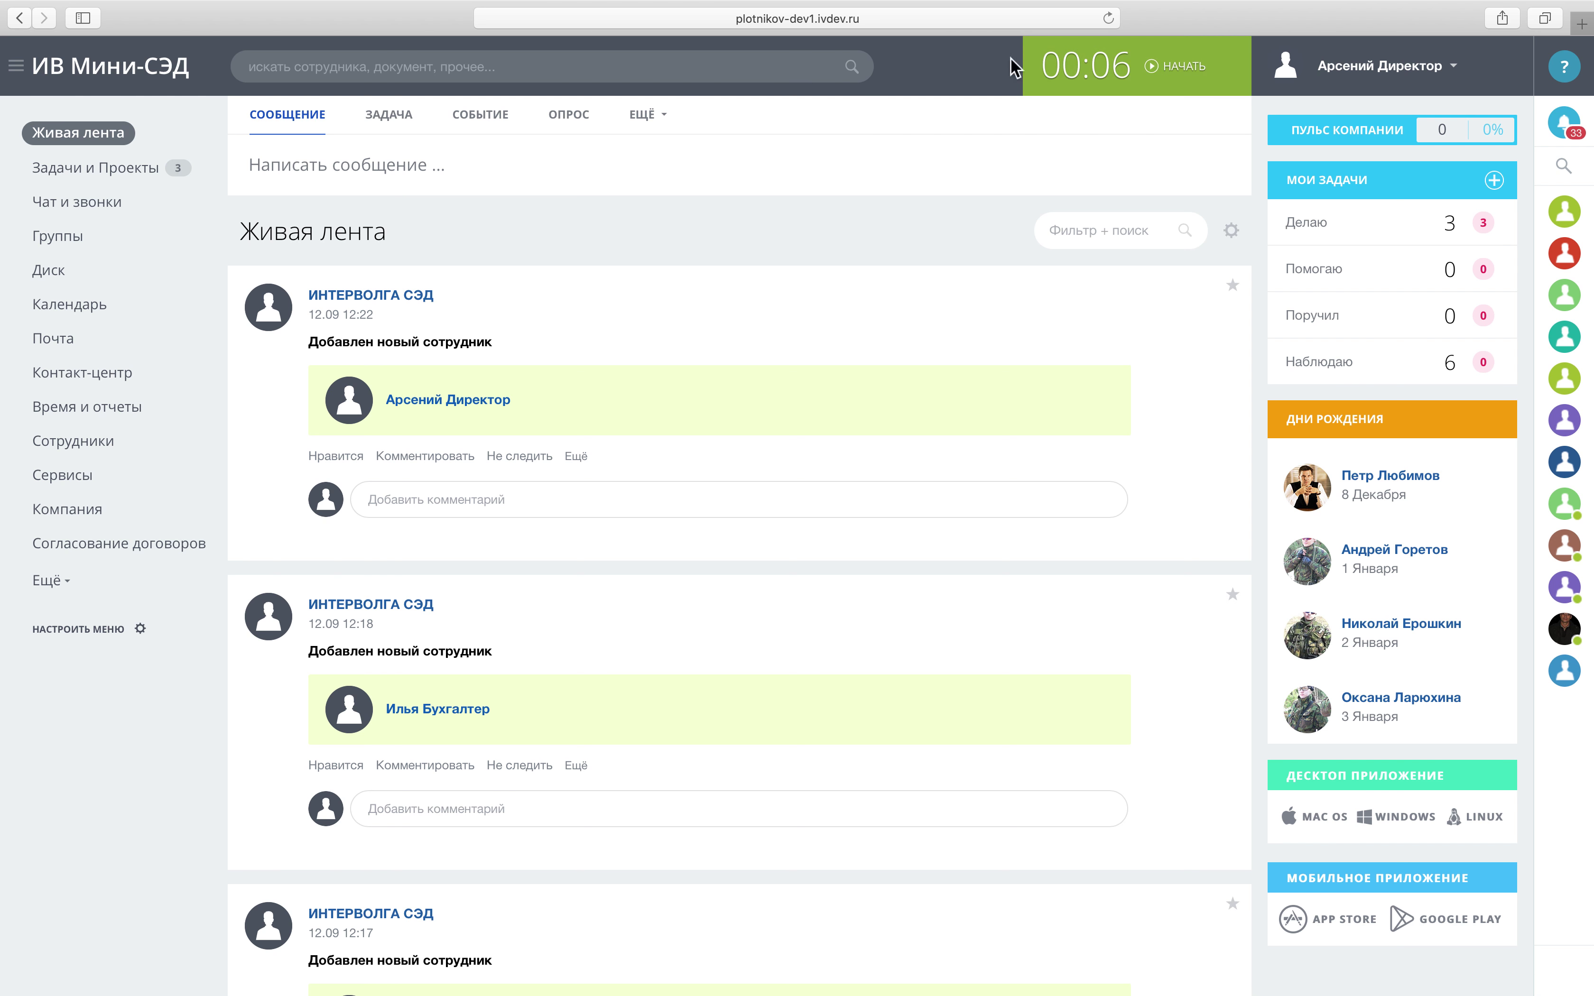
left_click(1564, 124)
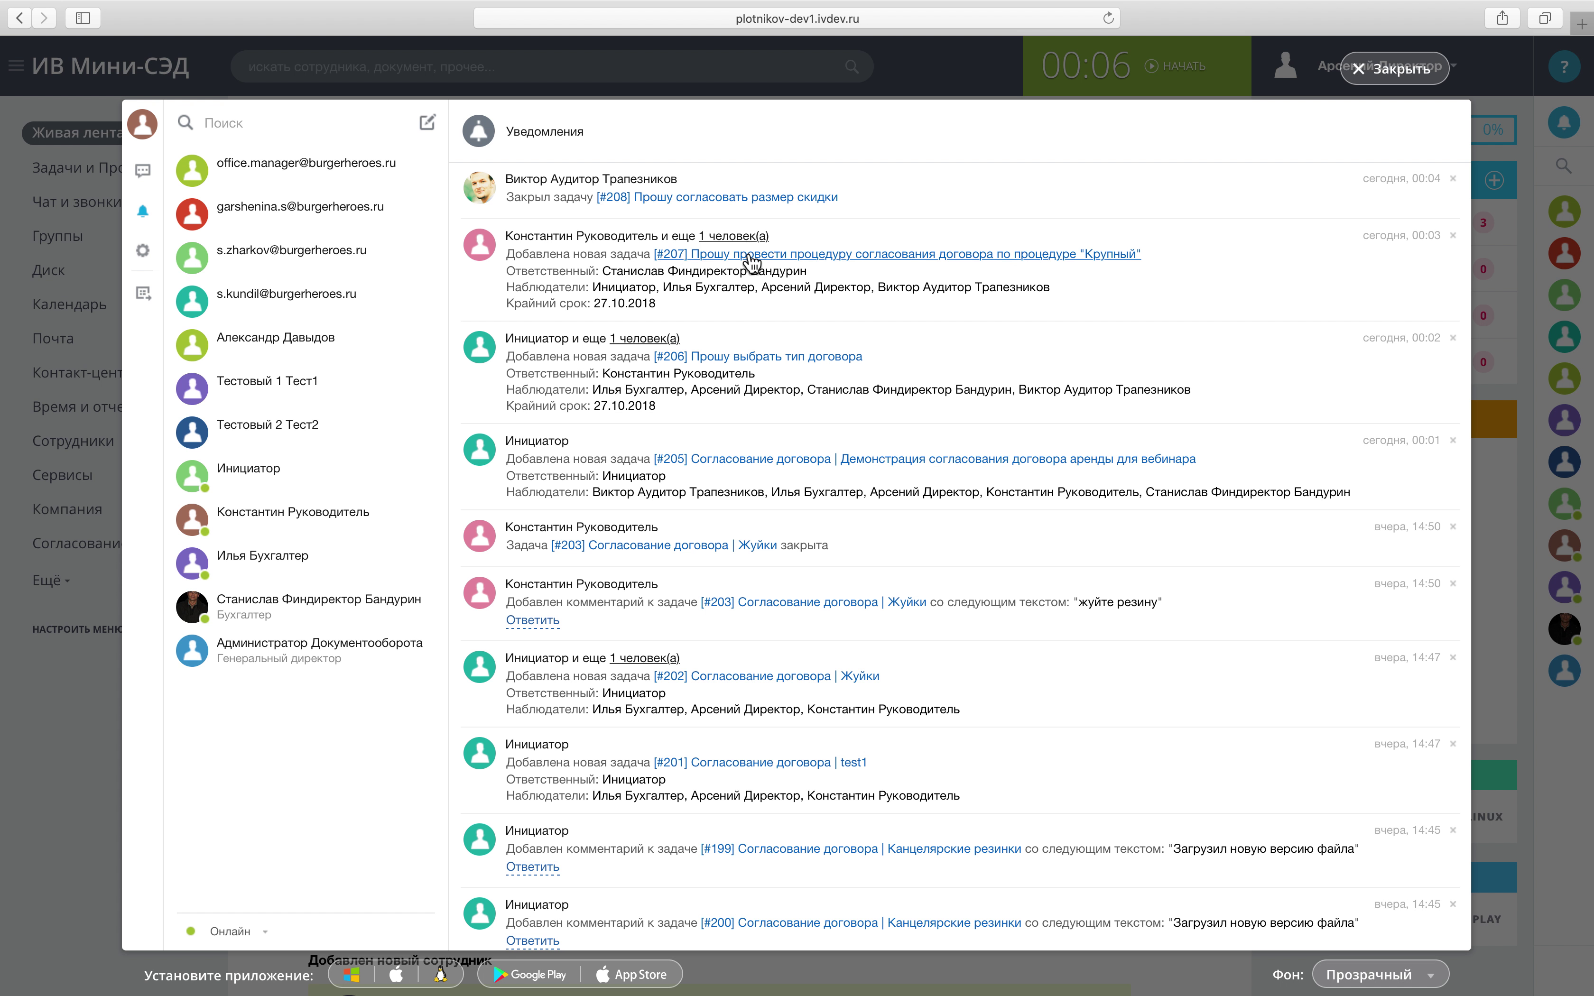
left_click(753, 269)
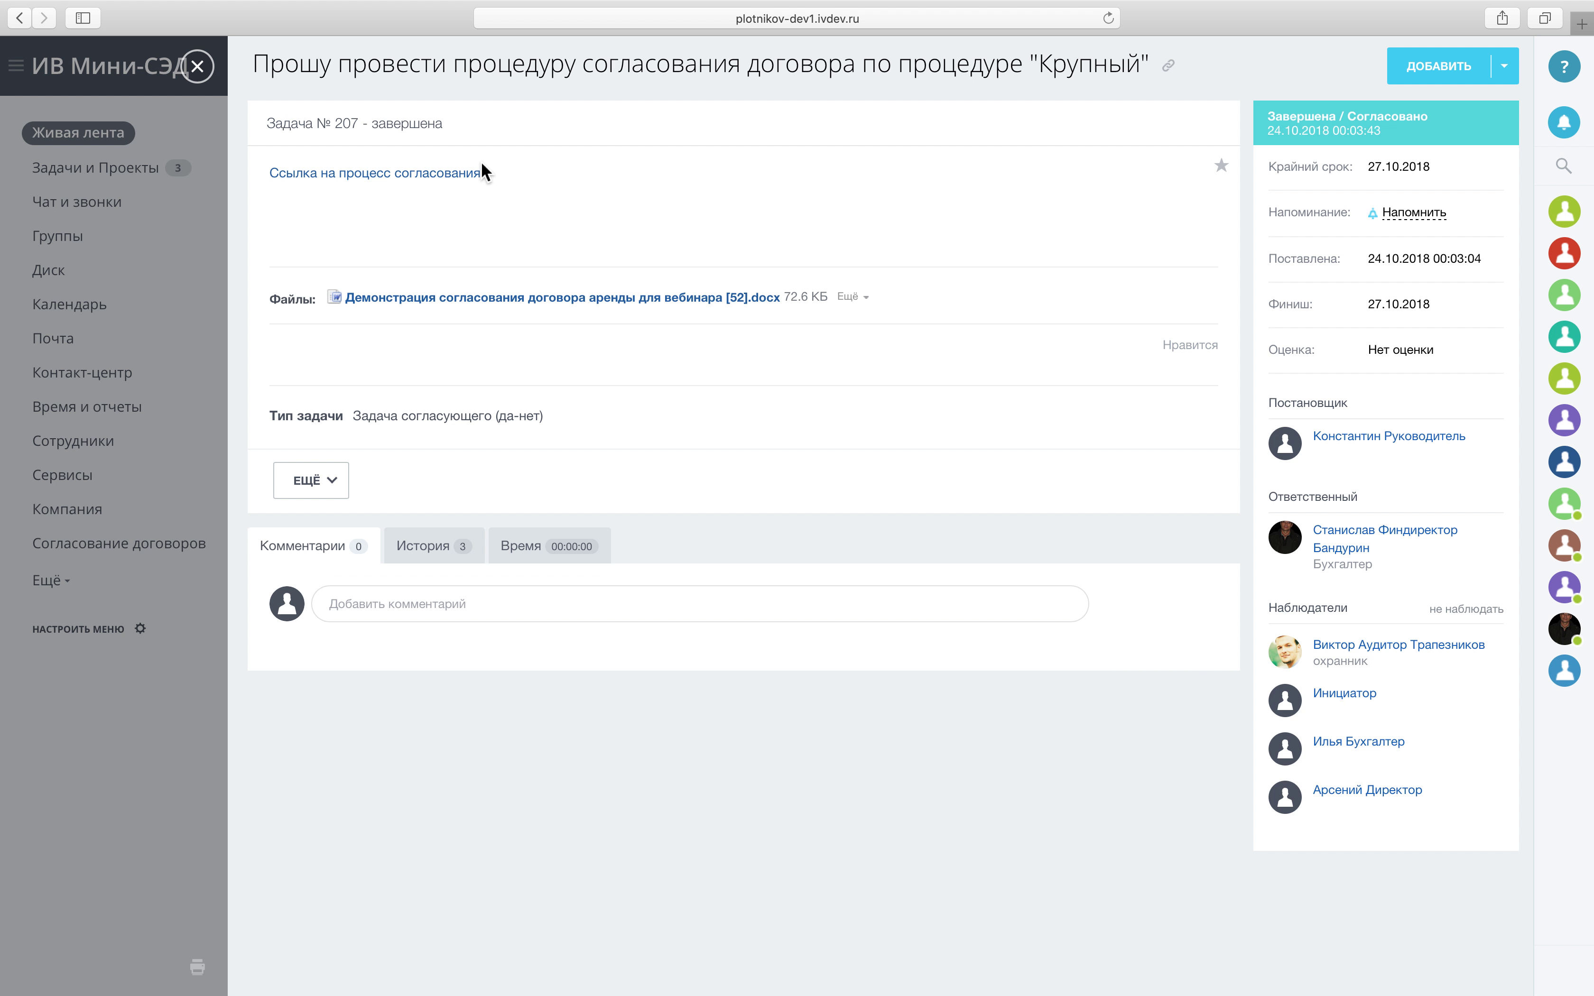
left_click(444, 171)
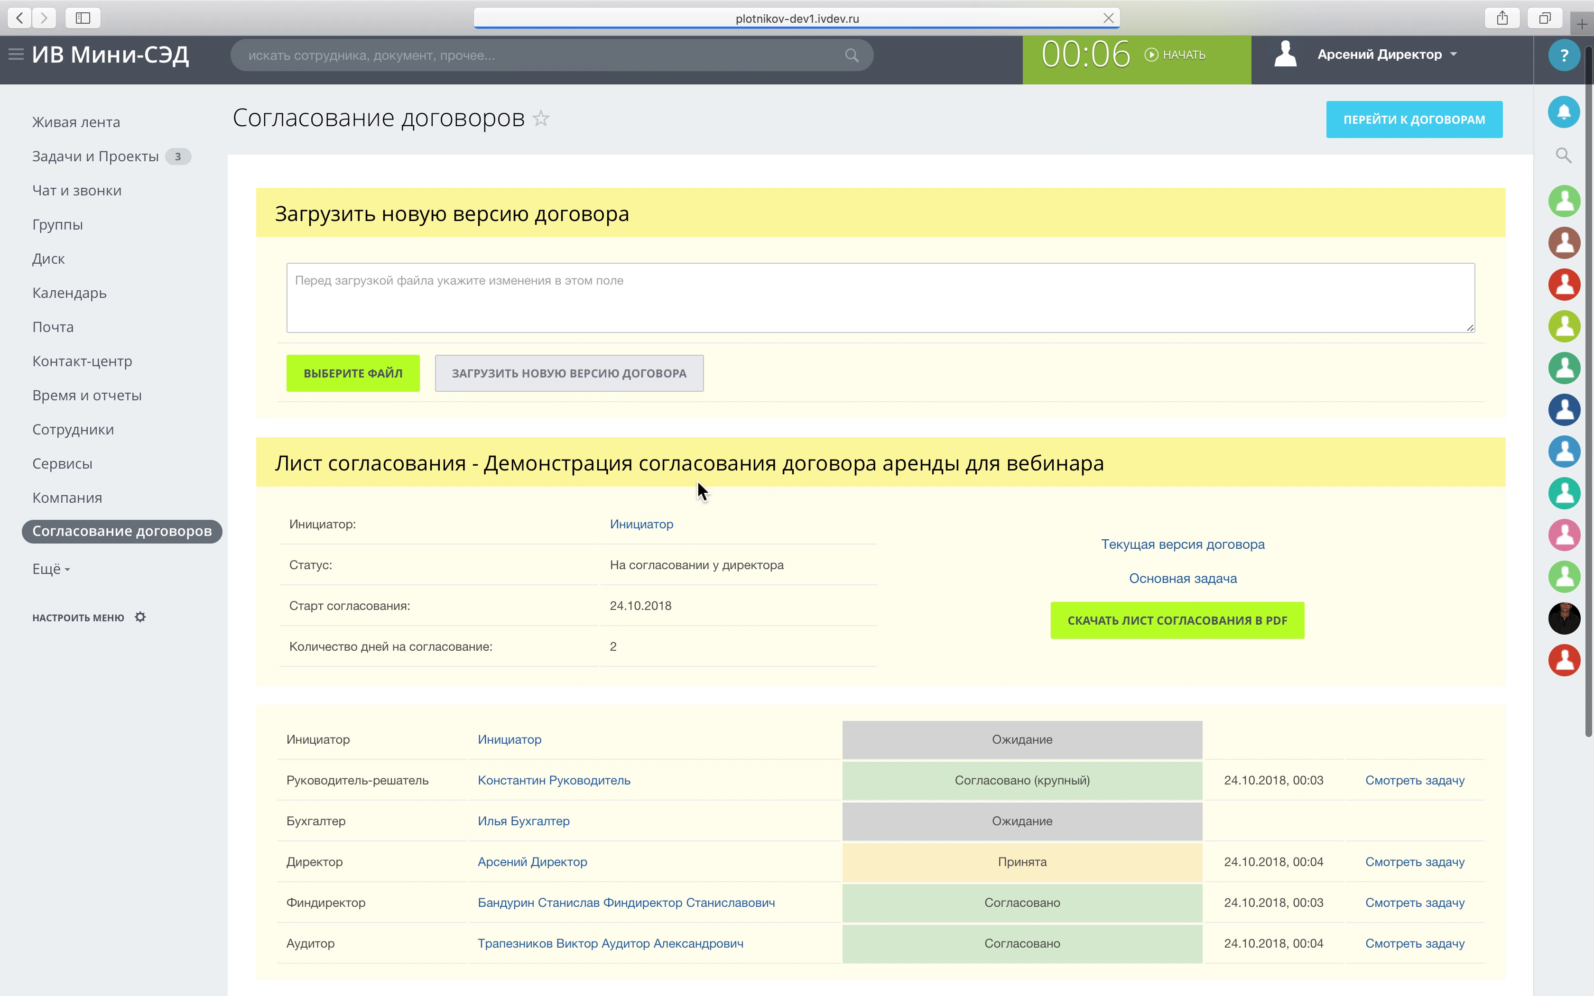
As the director, approve the lease contract approval task (task 209) with СОГЛАСОВАТЬ.
scroll(695, 481, "down", 5)
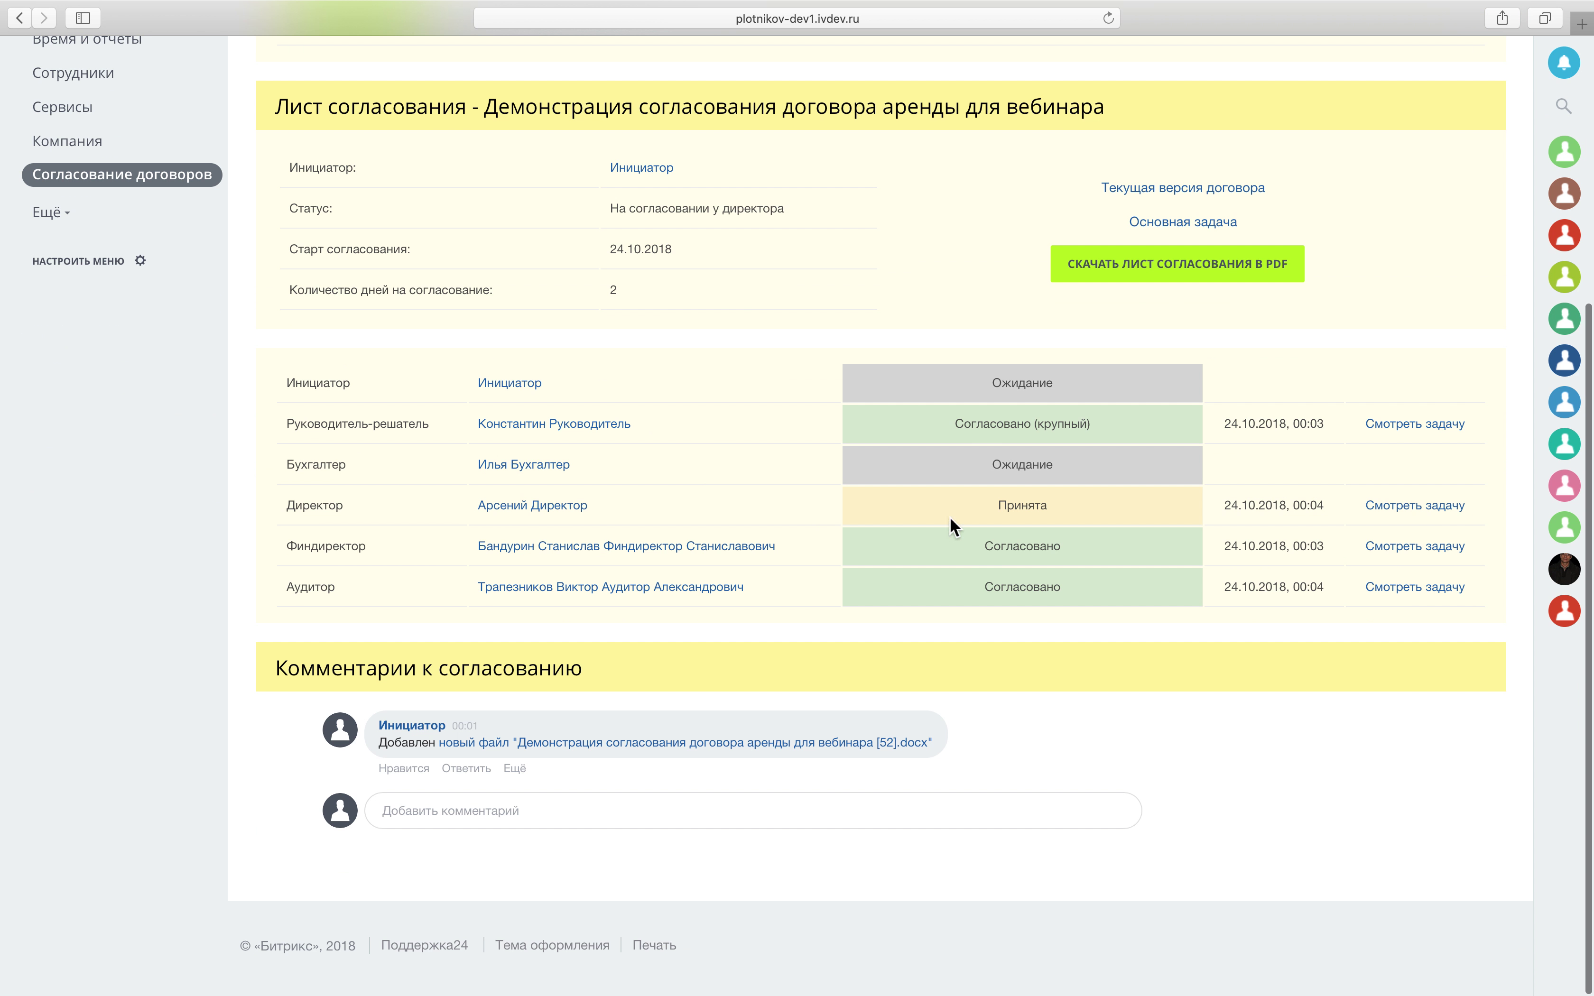
left_click(1429, 507)
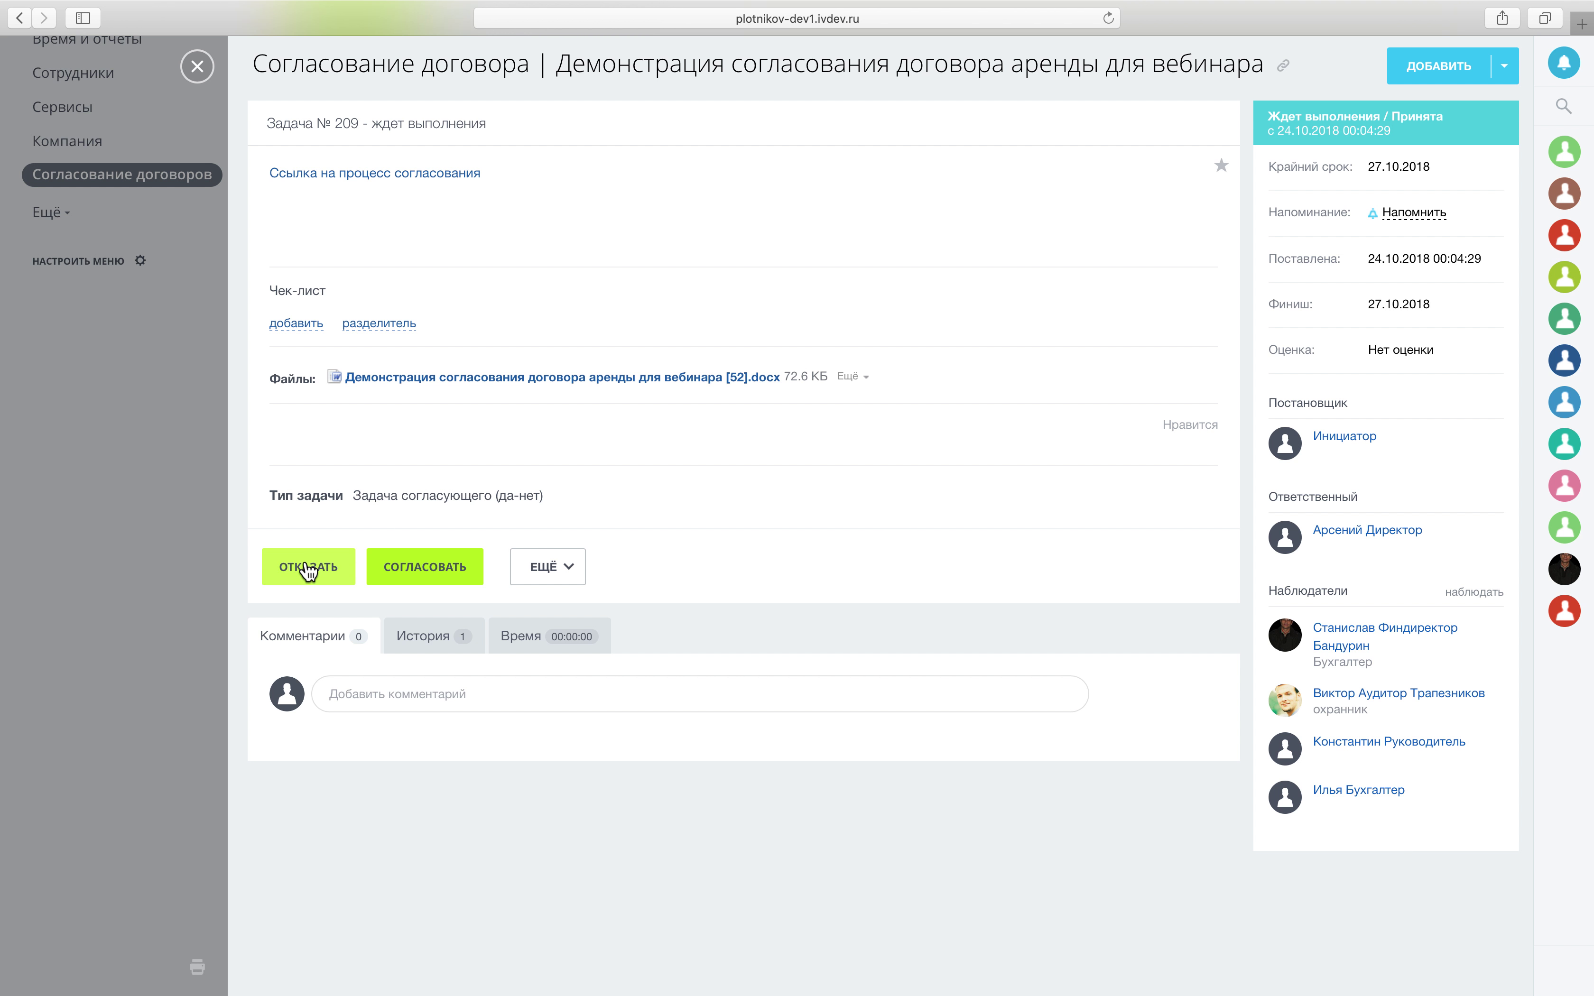
left_click(211, 67)
scroll(151, 158, "up", 10)
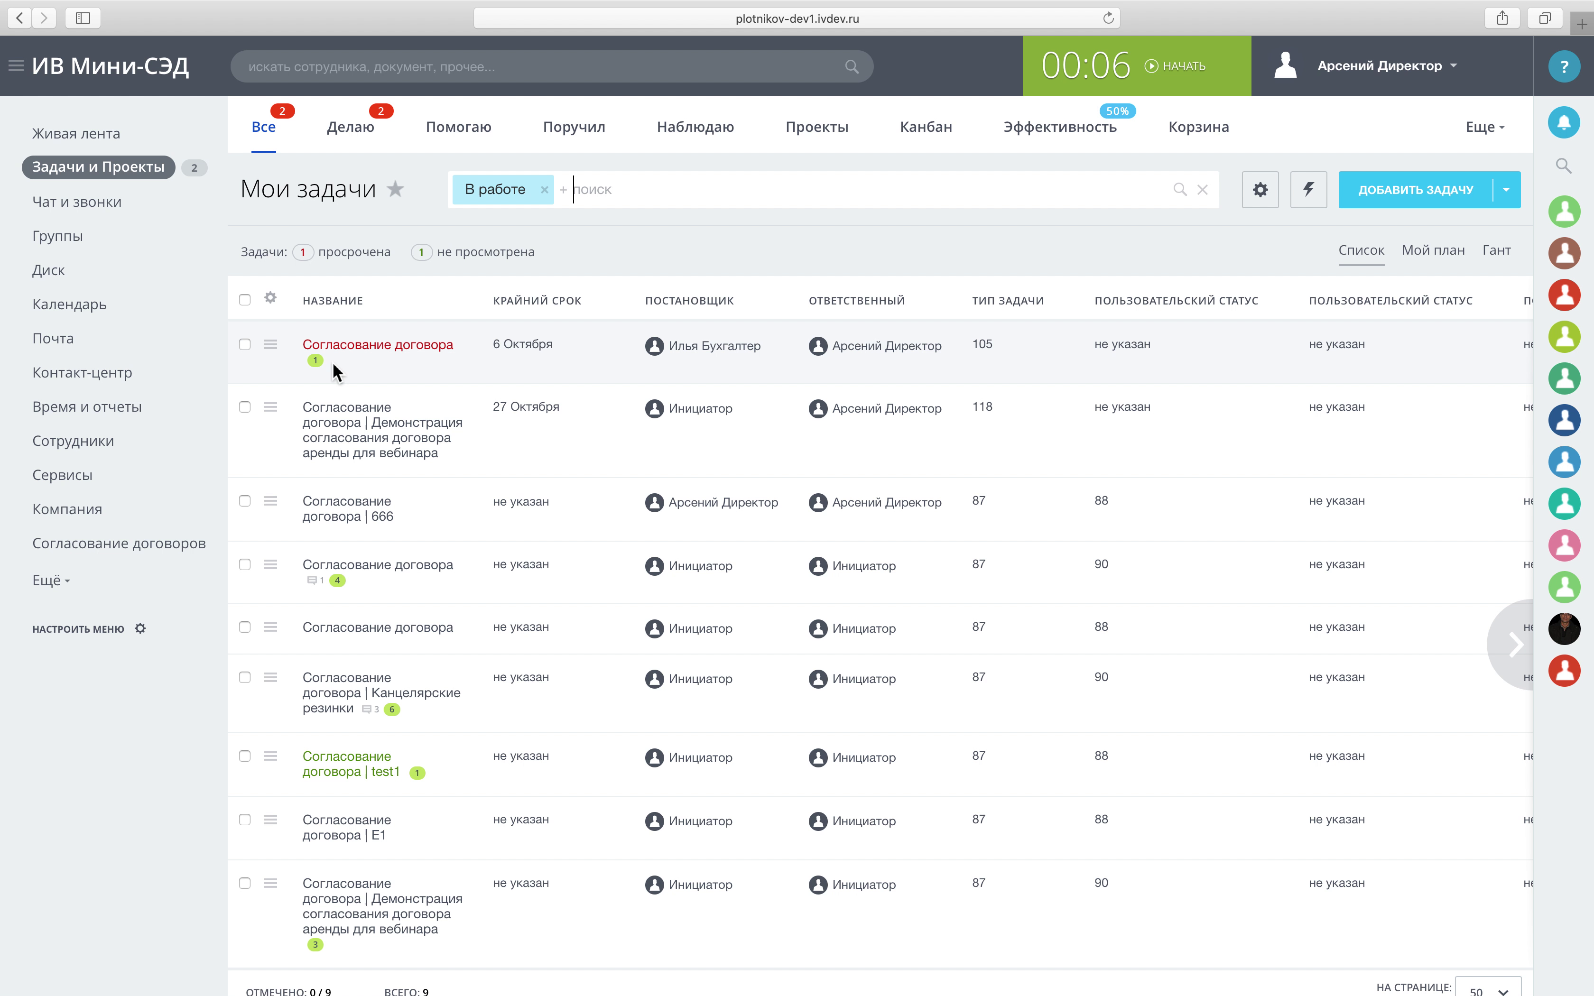
left_click(372, 445)
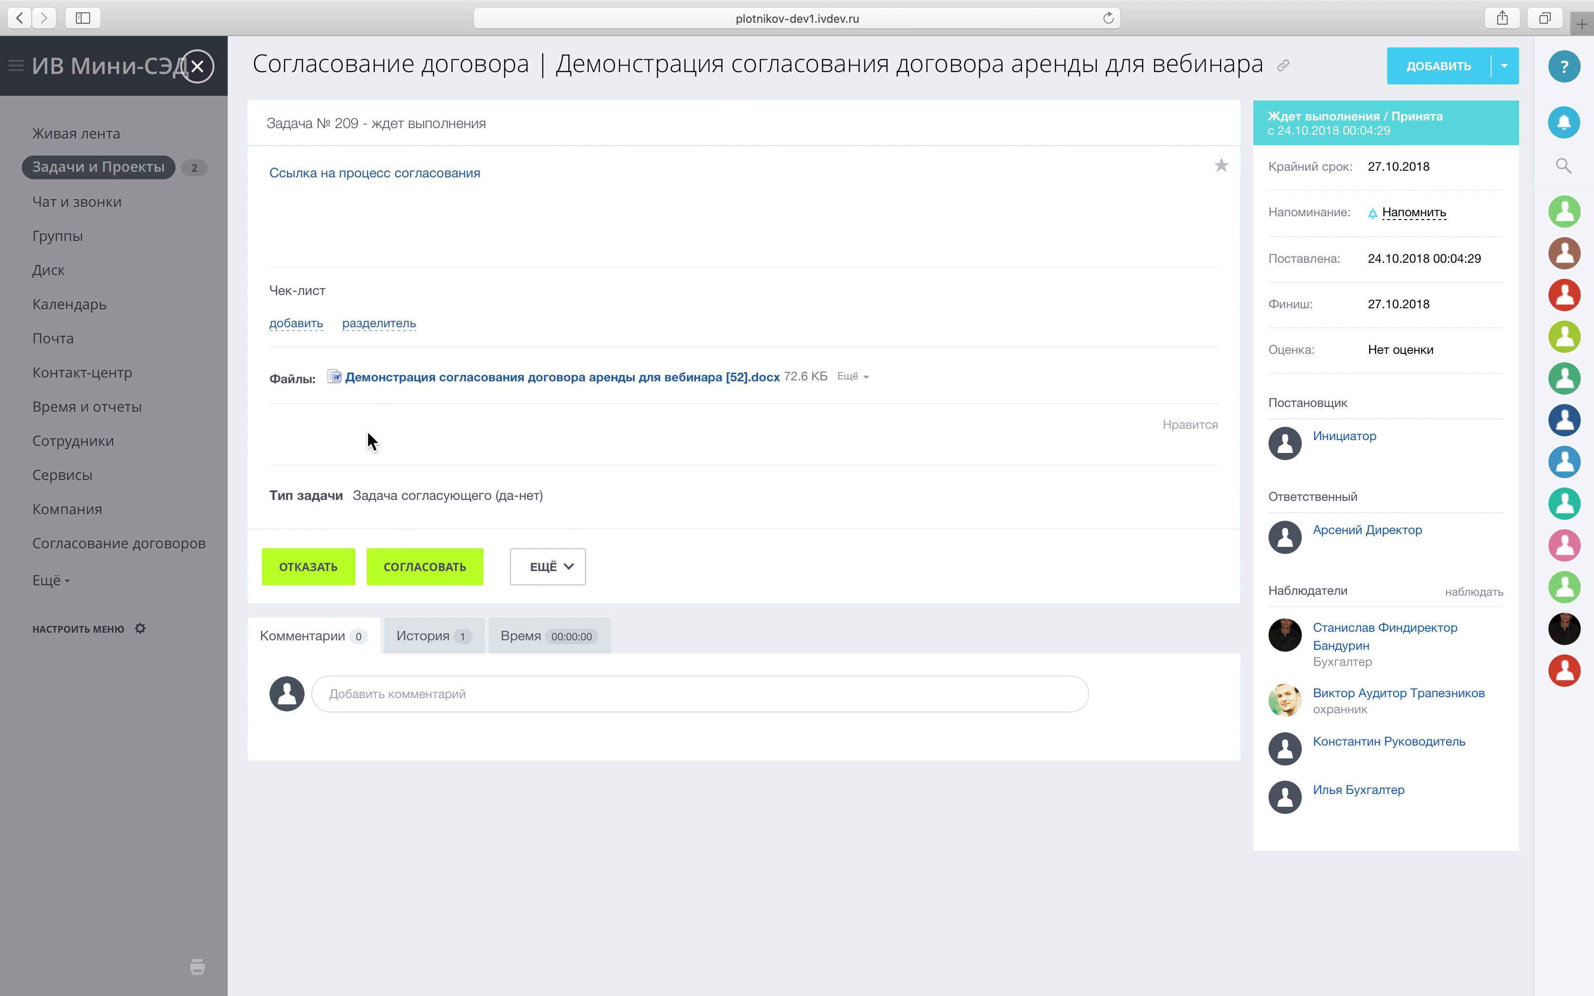
left_click(446, 564)
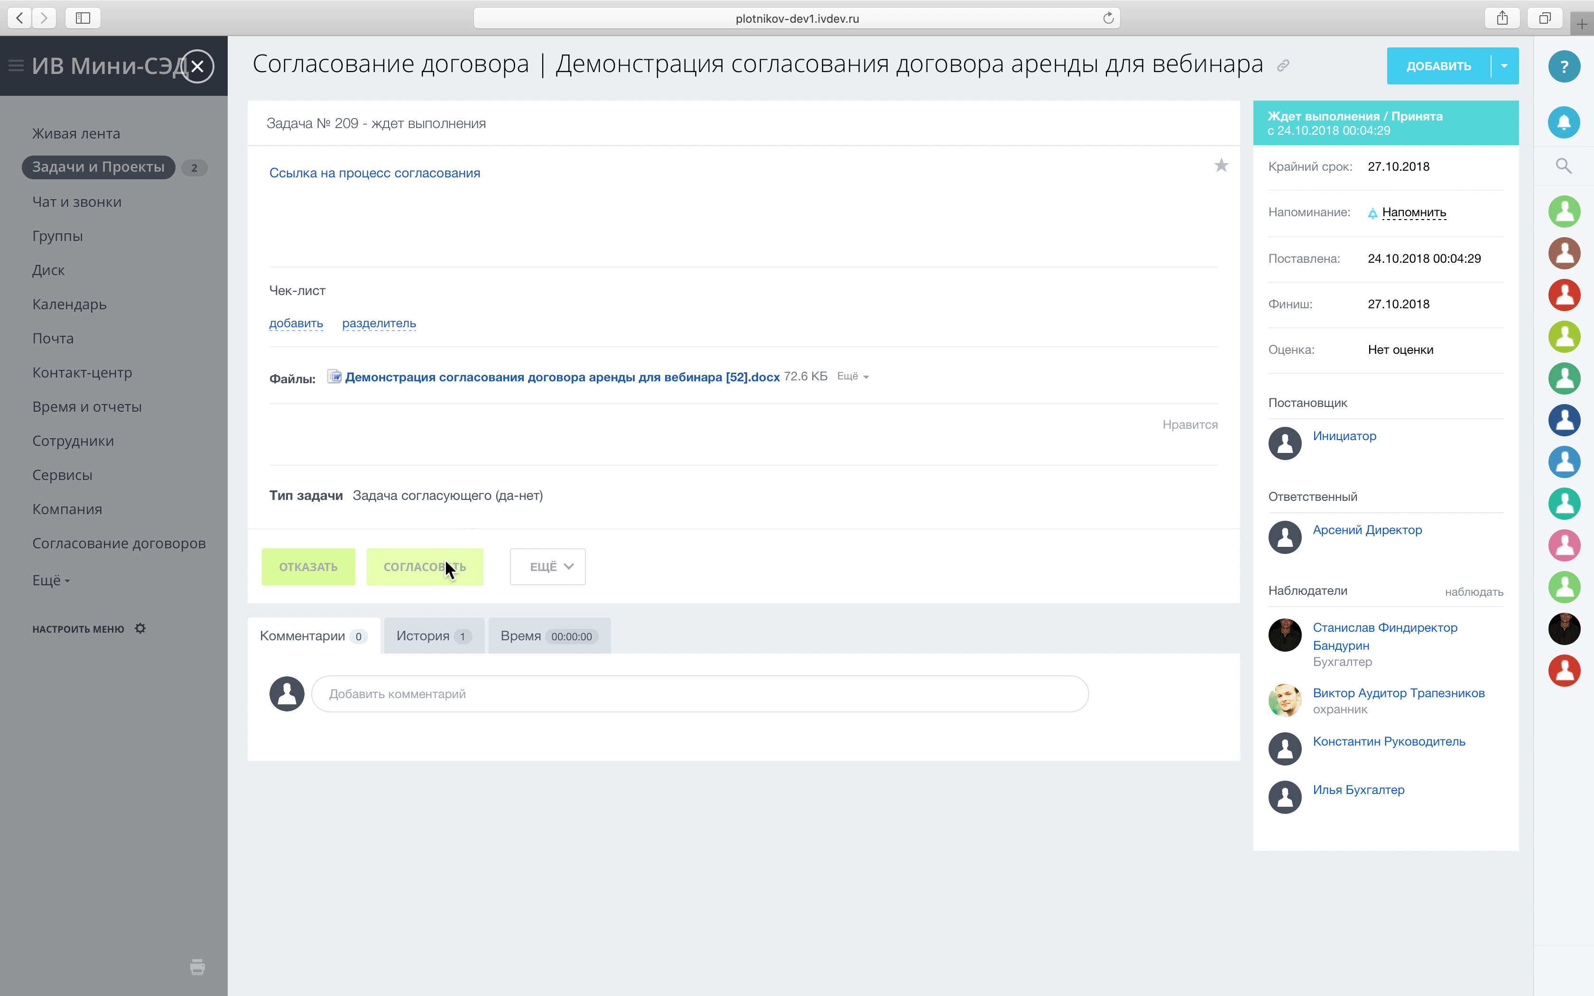